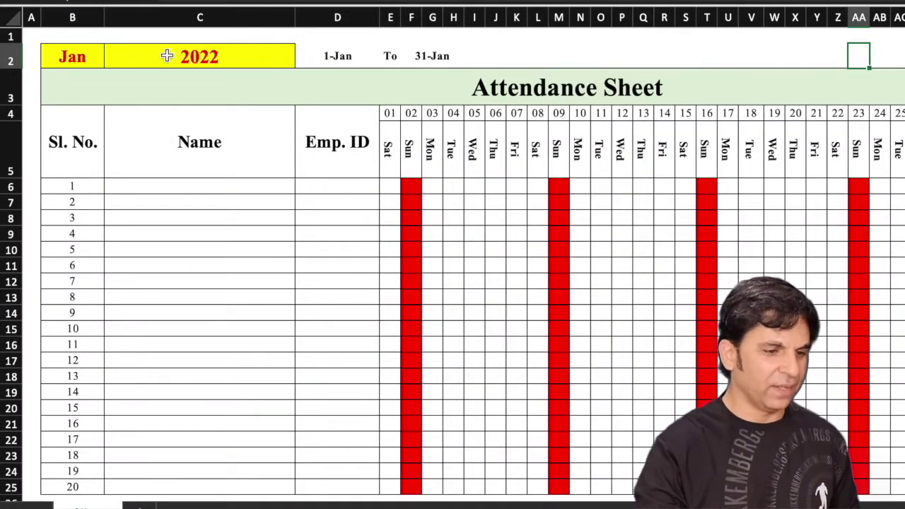
# Try Feb in the B2 month dropdown, then set the C2 year to 2025.
pyautogui.click(81, 58)
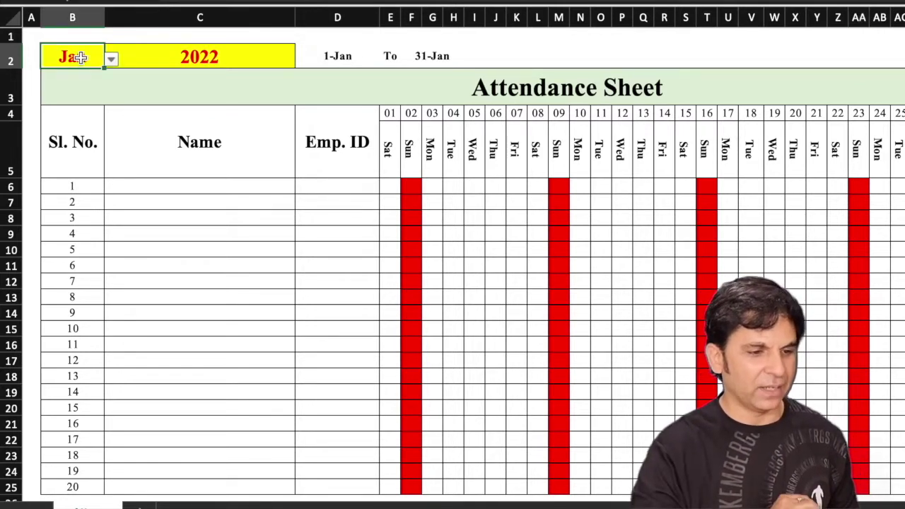
pyautogui.click(111, 61)
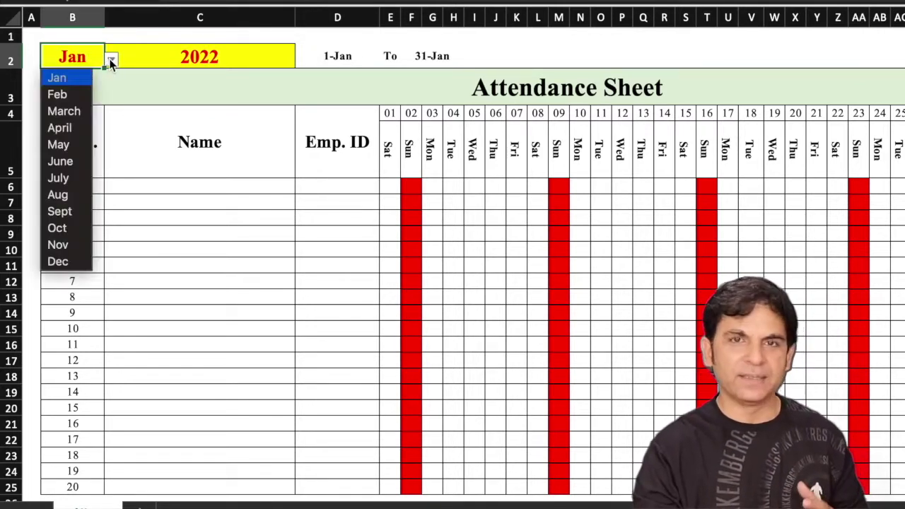
pyautogui.click(80, 97)
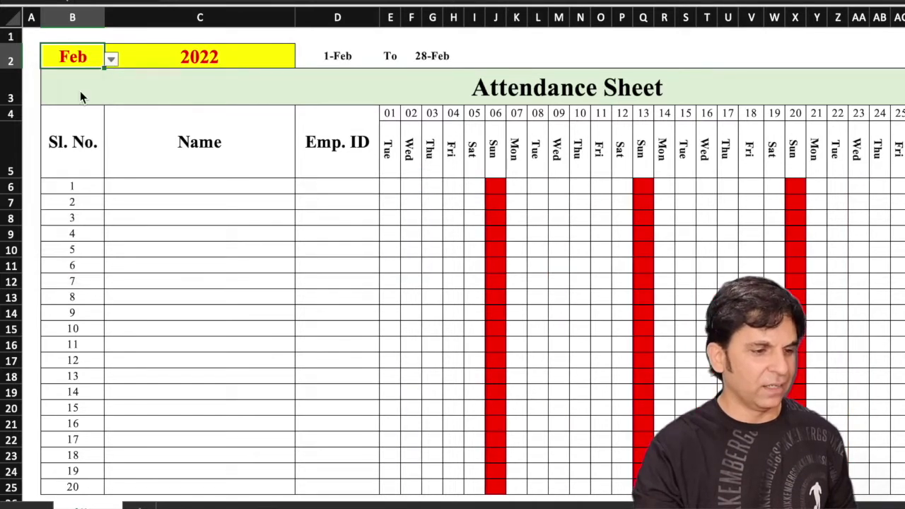
pyautogui.click(111, 60)
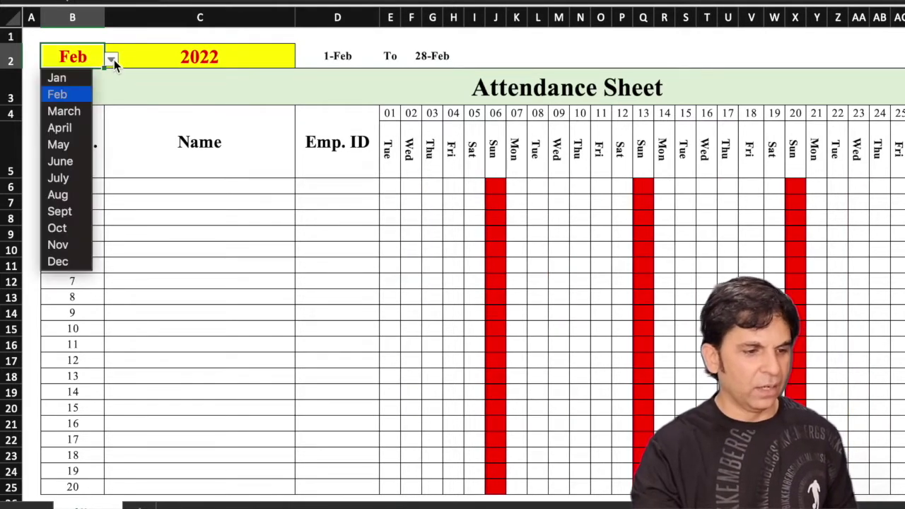
pyautogui.press('Escape')
pyautogui.click(227, 60)
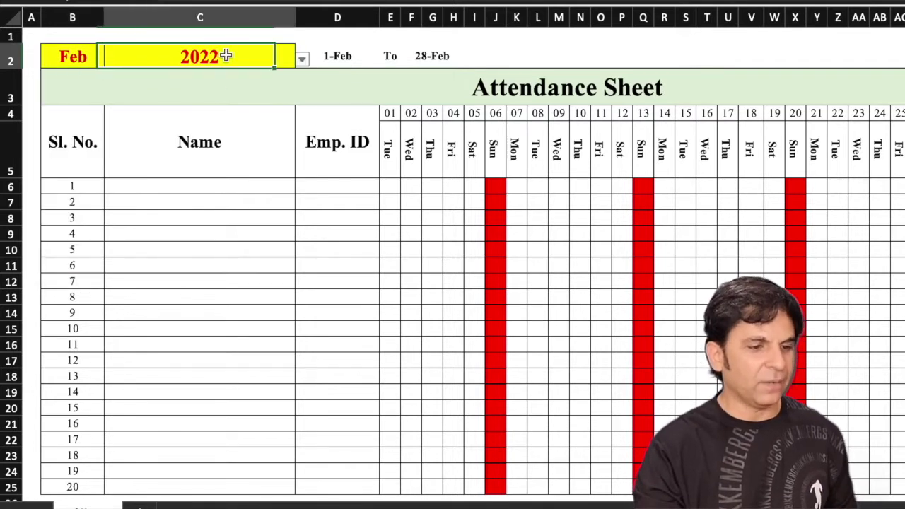
pyautogui.click(303, 62)
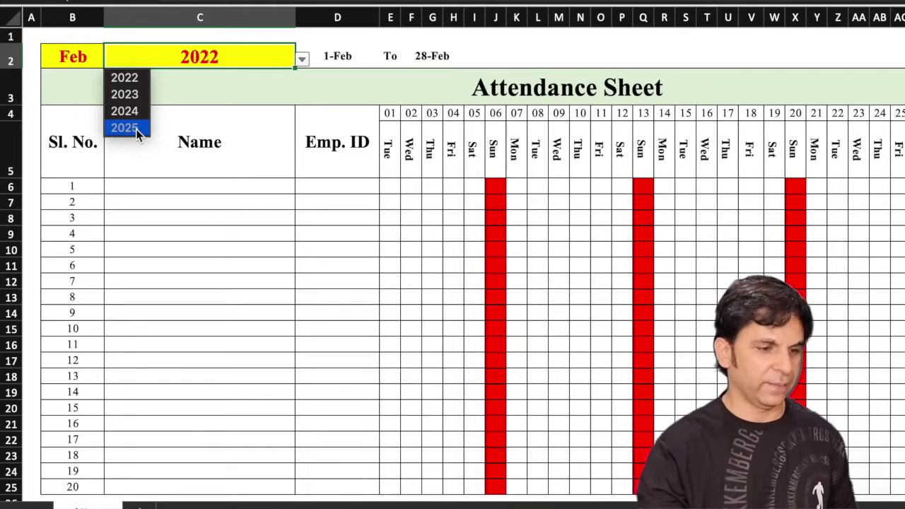
pyautogui.click(136, 129)
# Switch the month to April, then to Jan, checking the day and Sunday columns.
pyautogui.click(81, 59)
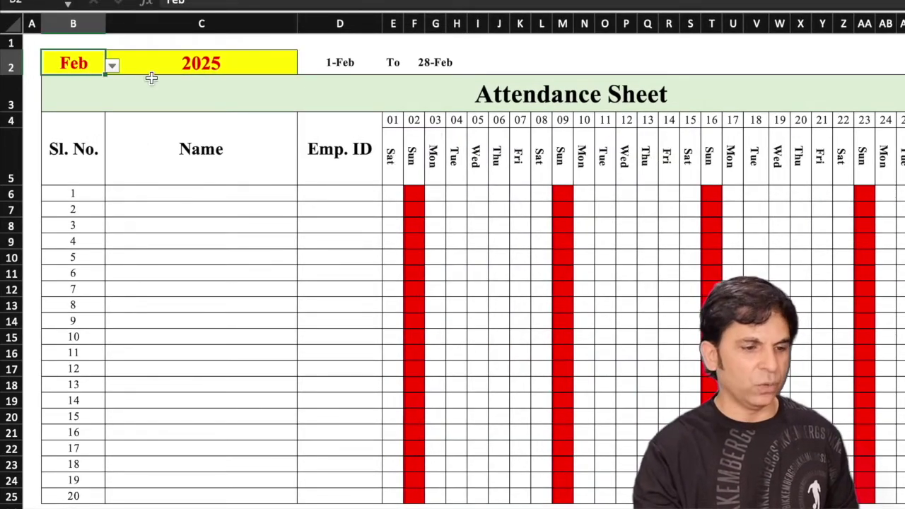
pyautogui.click(112, 66)
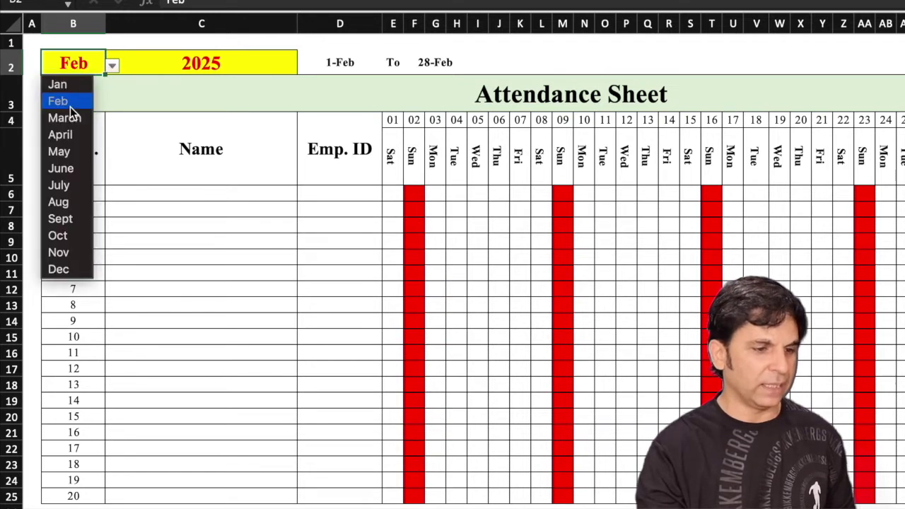
pyautogui.click(66, 136)
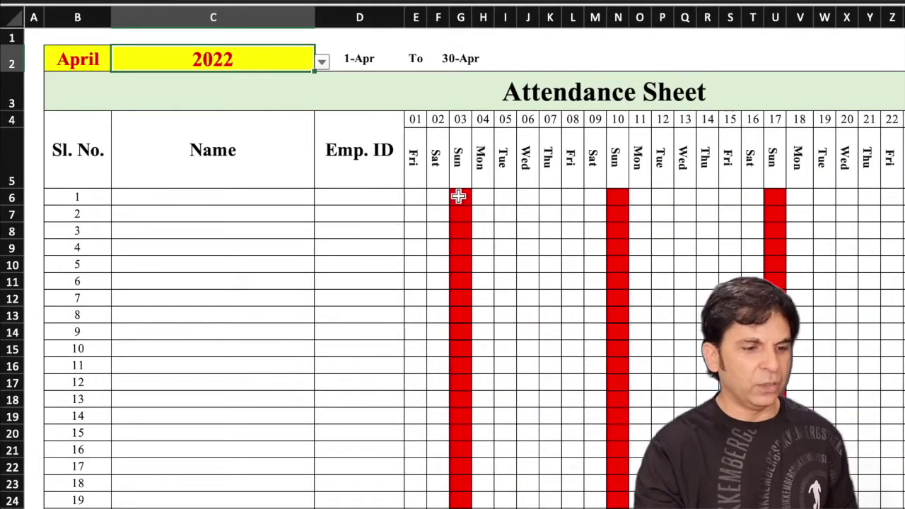
pyautogui.click(461, 118)
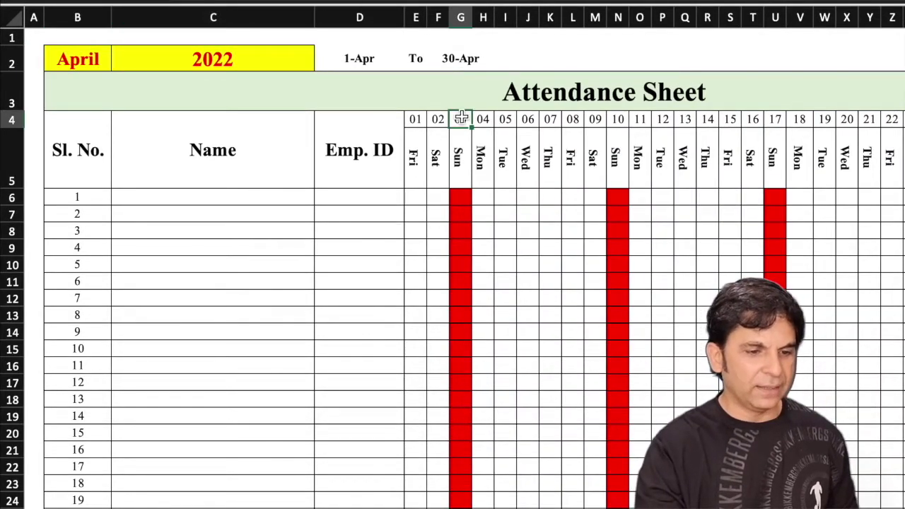
pyautogui.click(91, 58)
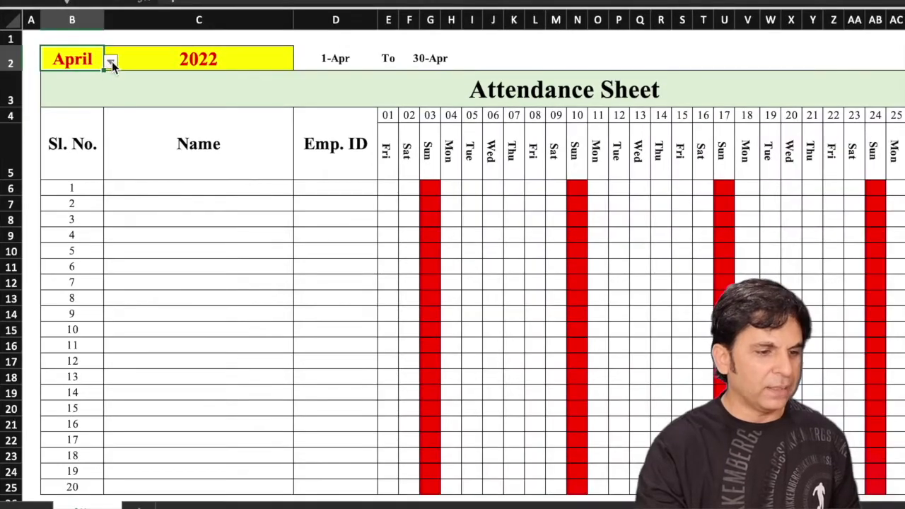
pyautogui.click(112, 61)
pyautogui.click(69, 82)
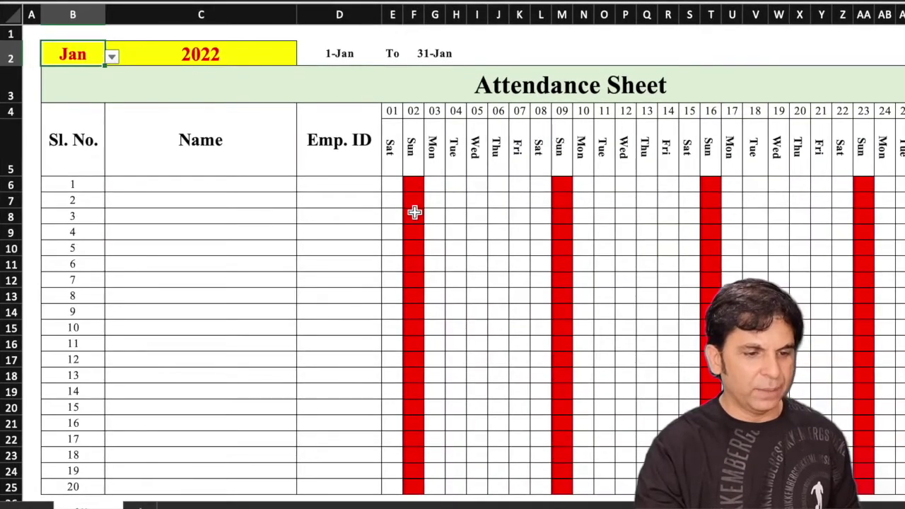
pyautogui.click(414, 213)
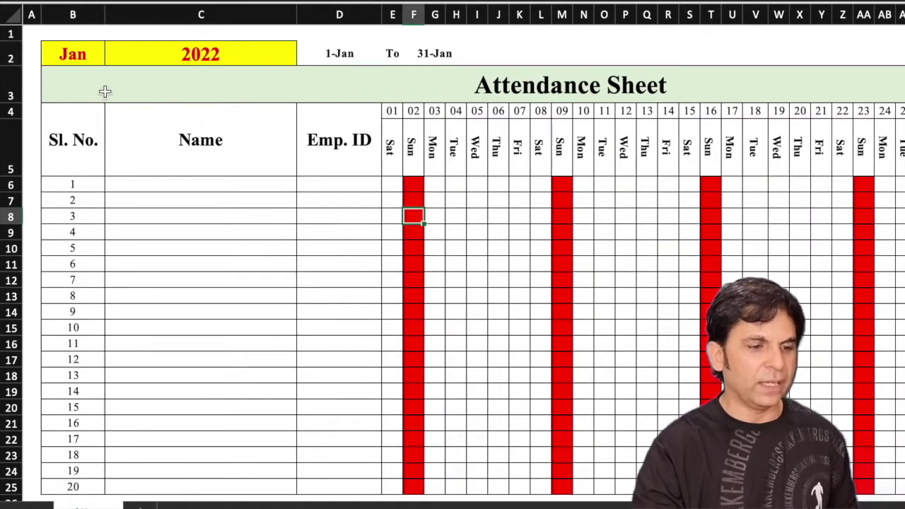
# Try Oct and then Nov as the month.
pyautogui.click(71, 54)
pyautogui.click(113, 59)
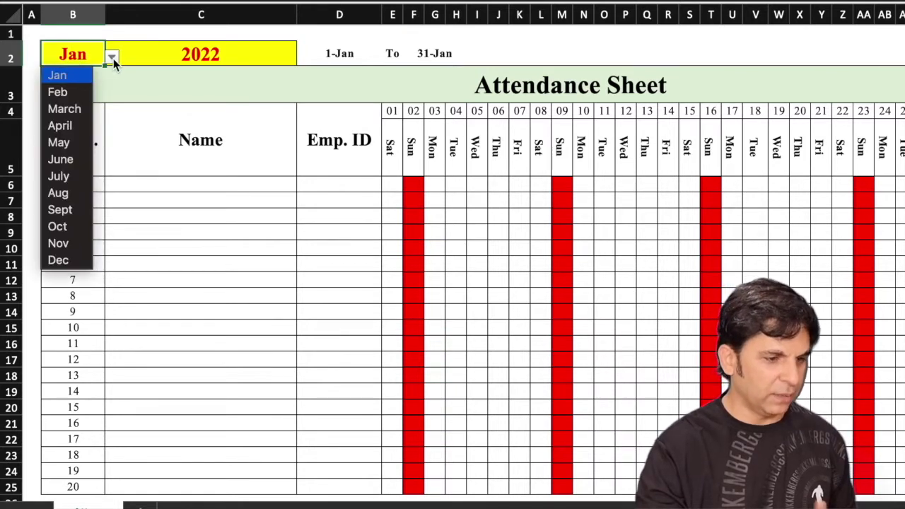
pyautogui.click(70, 228)
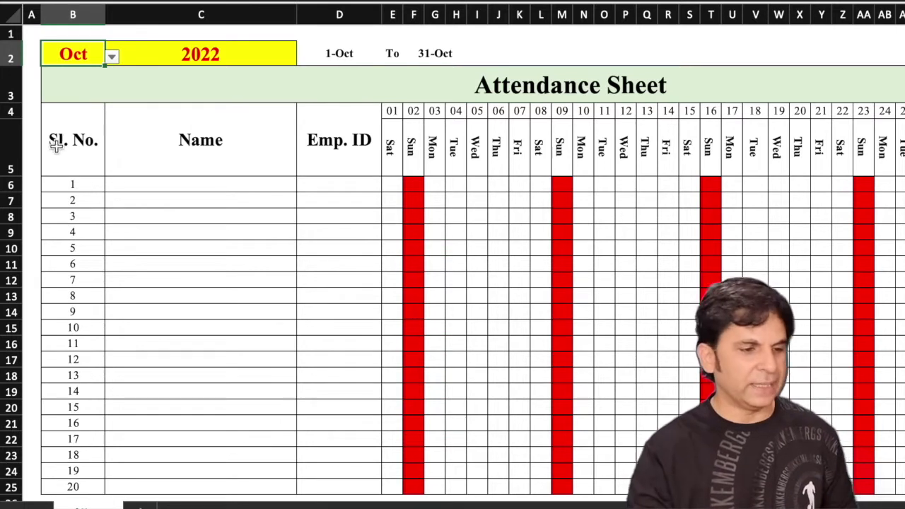
pyautogui.click(111, 56)
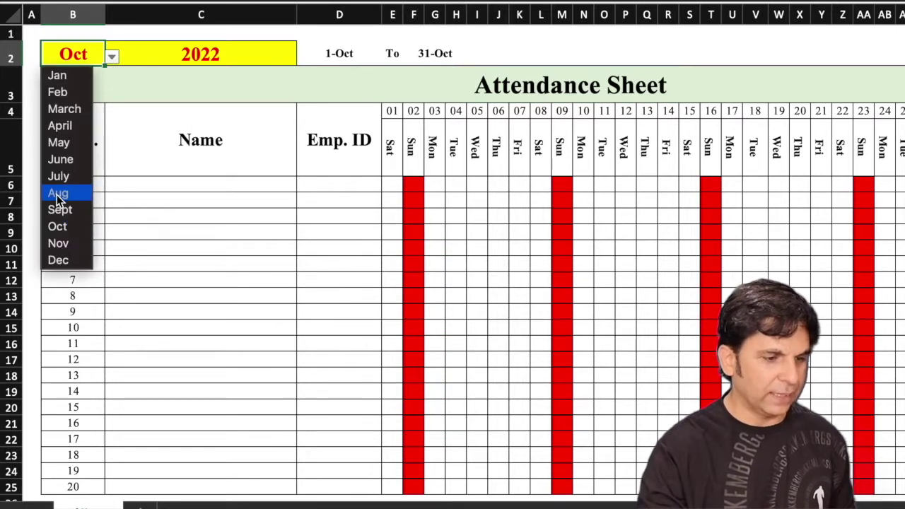
pyautogui.click(65, 244)
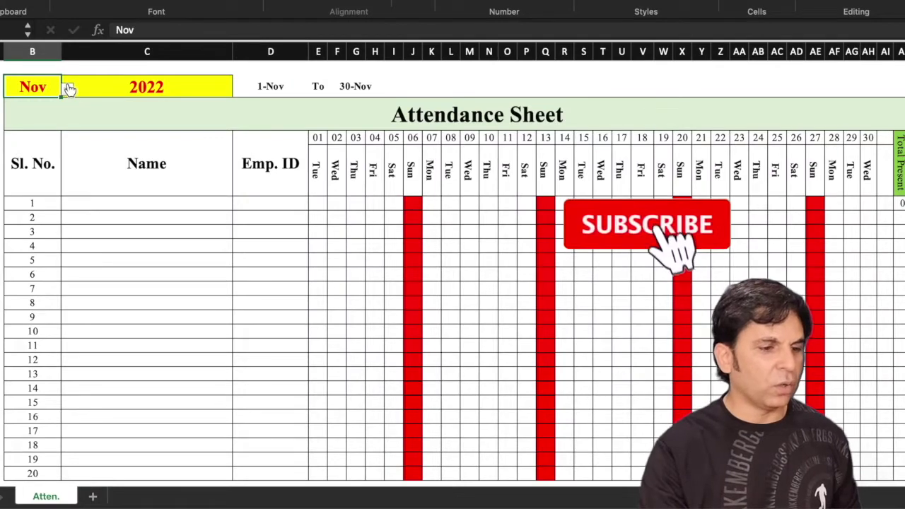
# Settle on Feb so the dates run 1-Feb to 28-Feb with red Sundays.
pyautogui.click(68, 88)
pyautogui.click(35, 107)
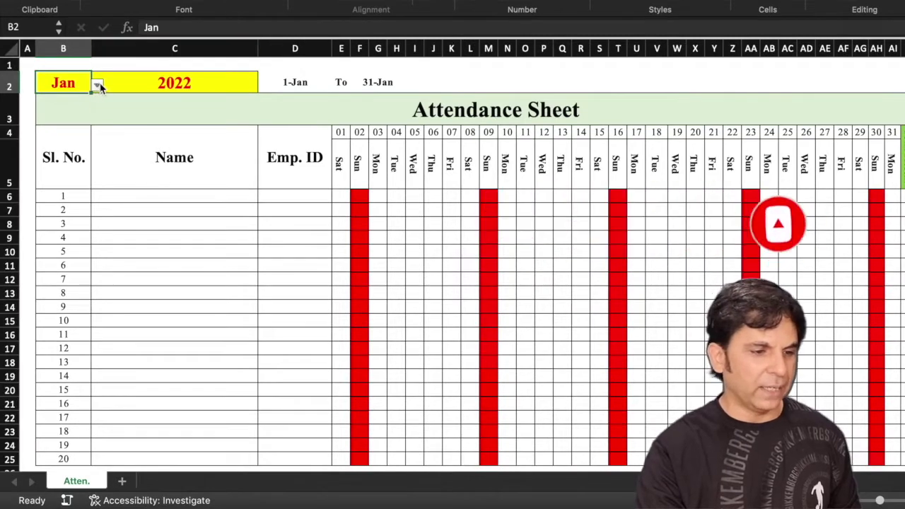
pyautogui.click(97, 84)
pyautogui.click(69, 115)
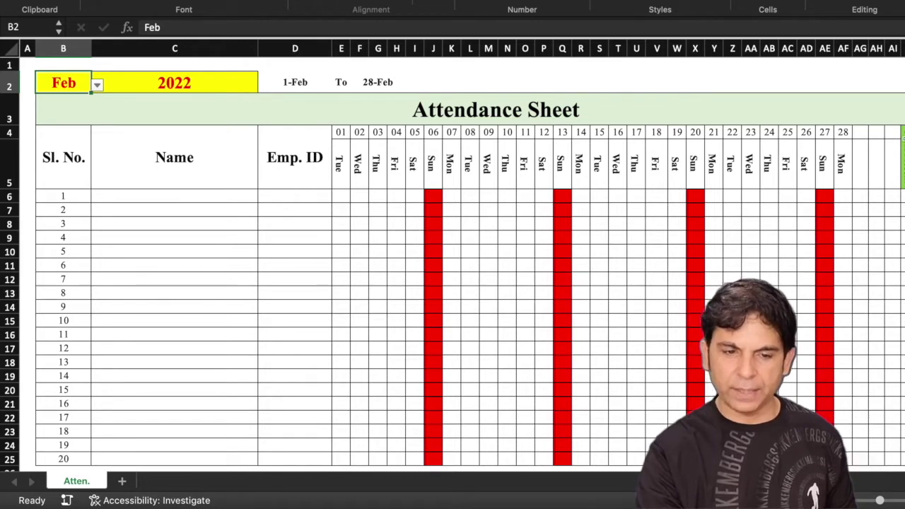
pyautogui.click(168, 196)
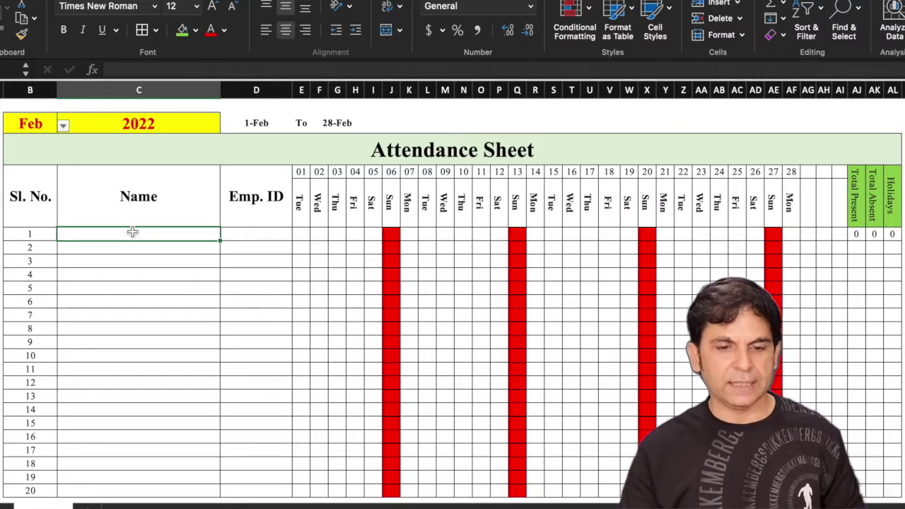
# Enter p, p, a, h for employee 1 on days 01–04 Feb.
pyautogui.click(856, 202)
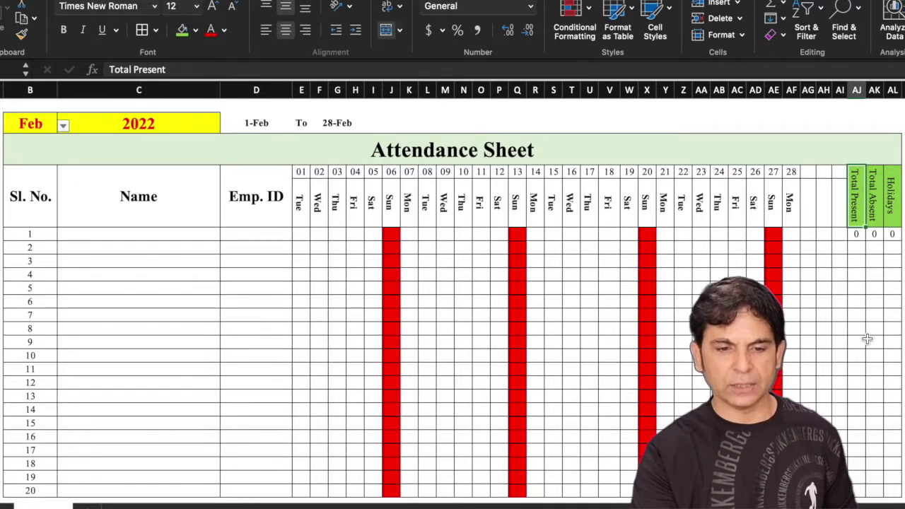
pyautogui.click(301, 234)
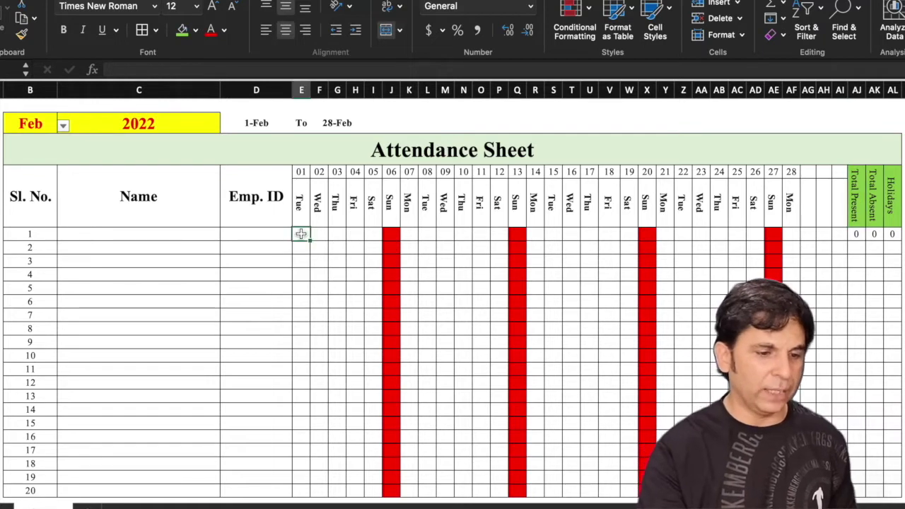
pyautogui.write('p')
pyautogui.click(324, 234)
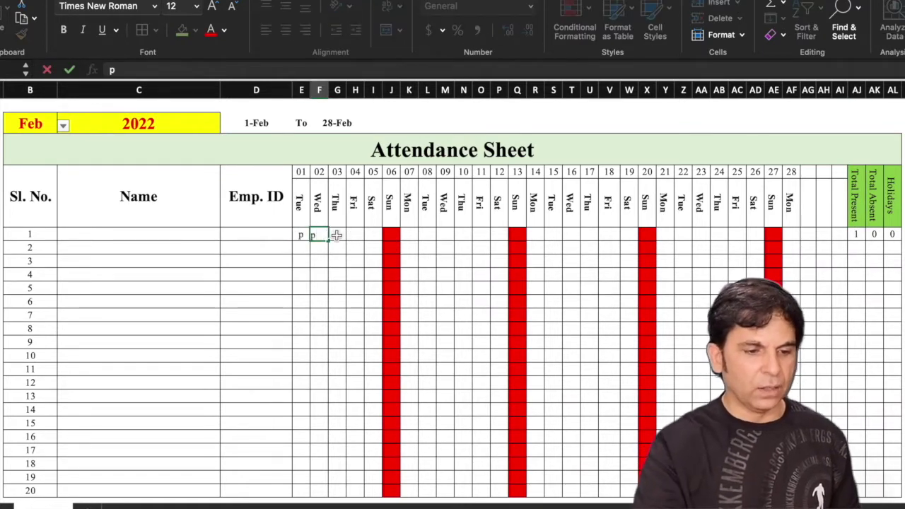
pyautogui.click(338, 235)
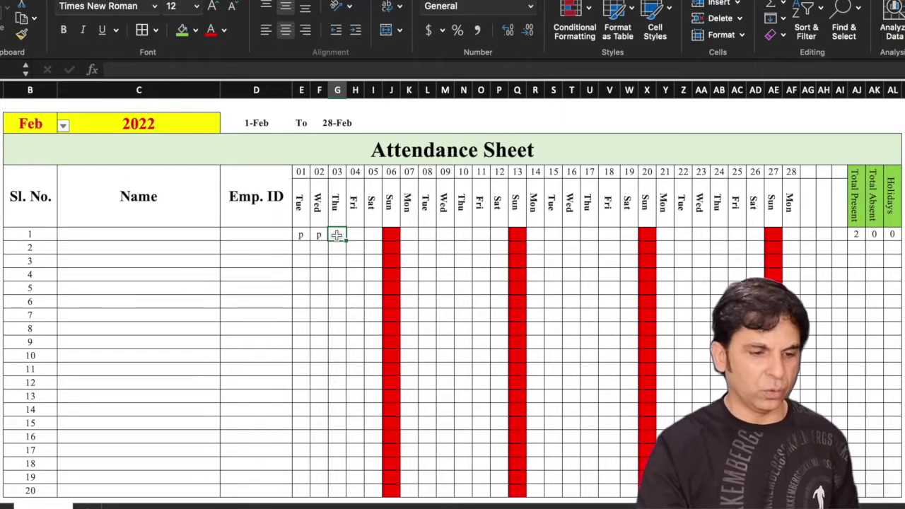
pyautogui.write('a')
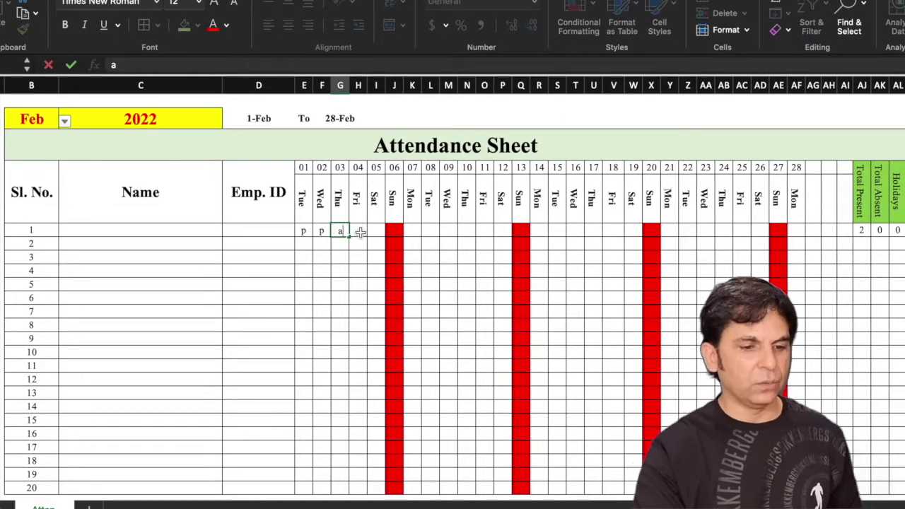
pyautogui.click(360, 233)
pyautogui.write('h')
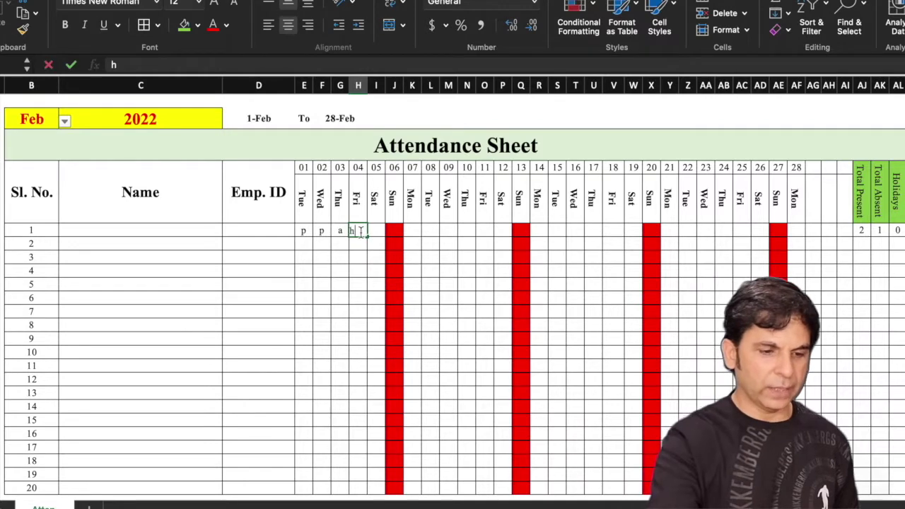
pyautogui.click(416, 231)
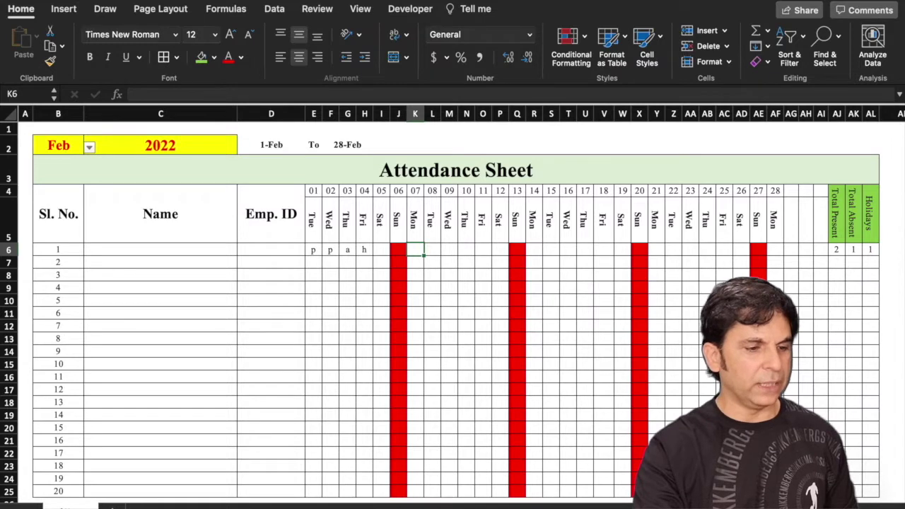
# On a blank sheet, give B4 list validation with the months Jan through Dec.
pyautogui.click(111, 508)
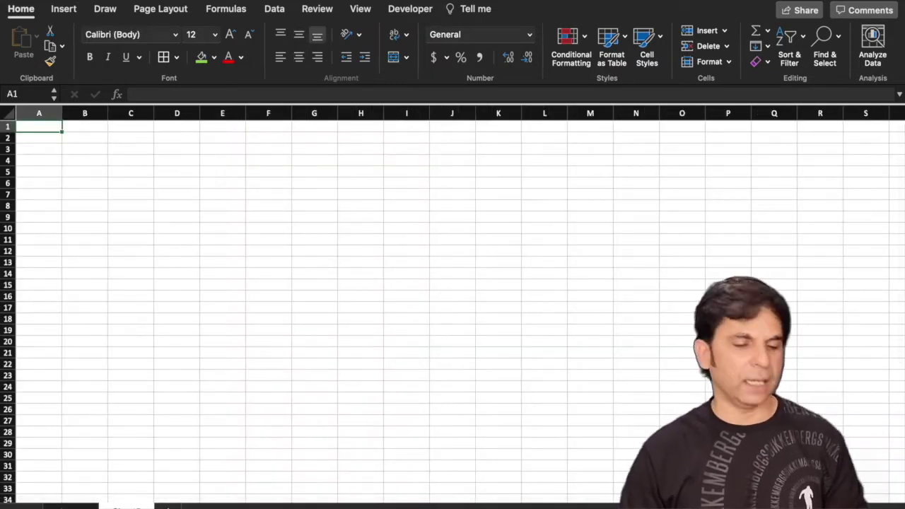
pyautogui.click(83, 157)
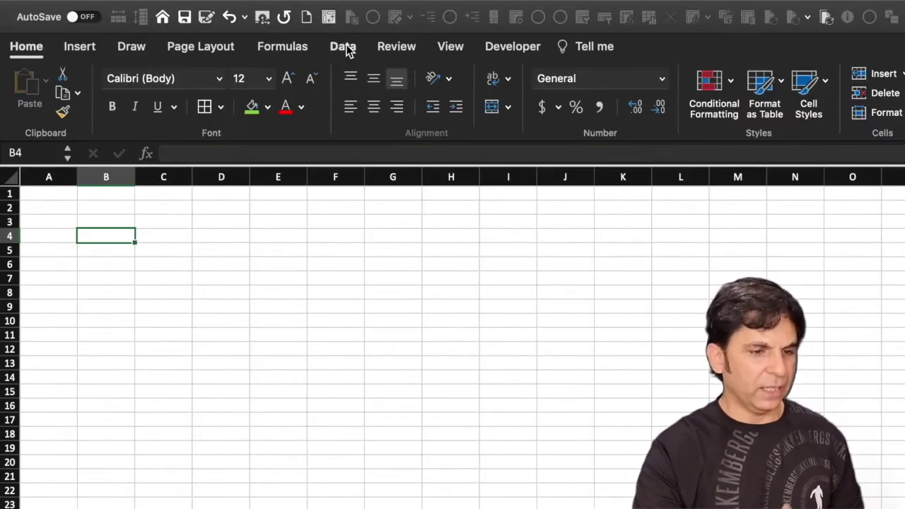
pyautogui.click(347, 47)
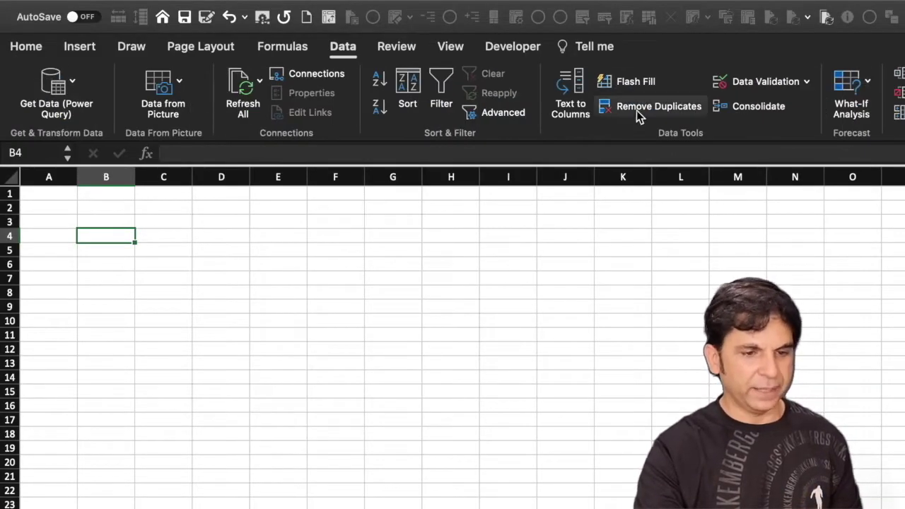
pyautogui.click(764, 82)
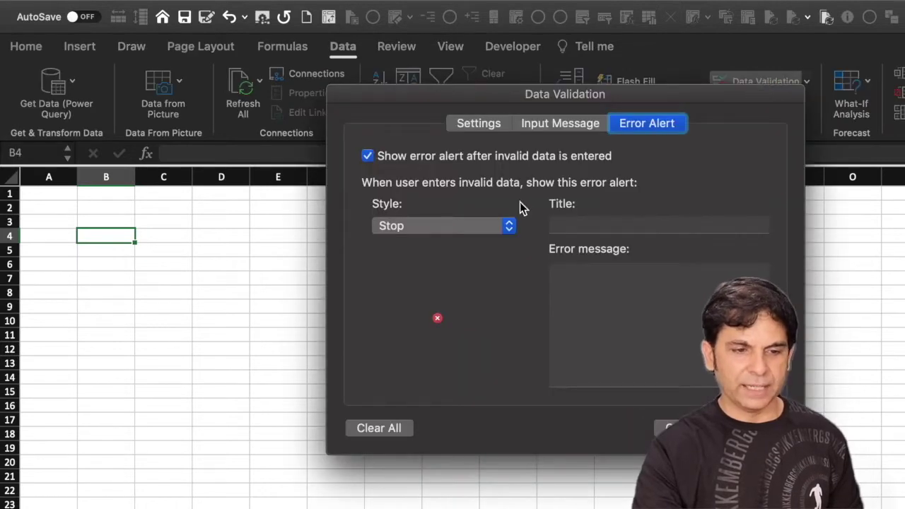
pyautogui.click(479, 125)
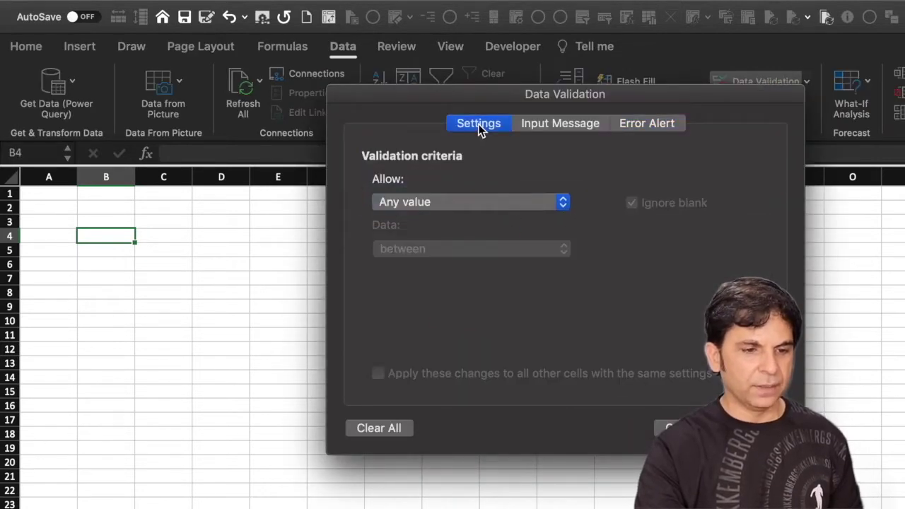
pyautogui.click(564, 207)
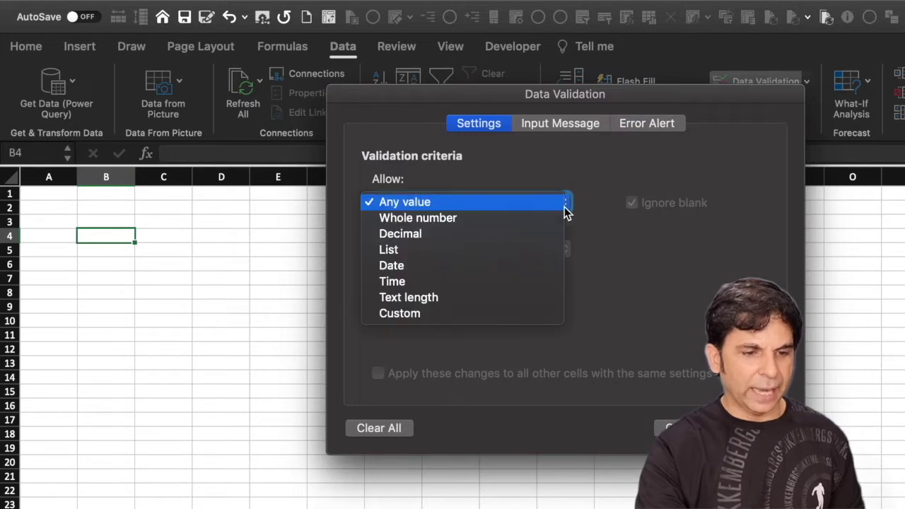
pyautogui.click(486, 250)
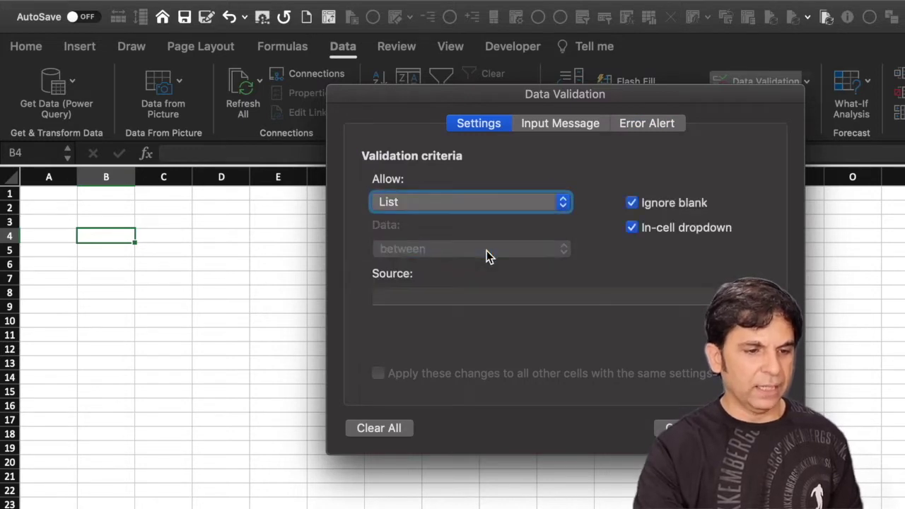
pyautogui.click(460, 300)
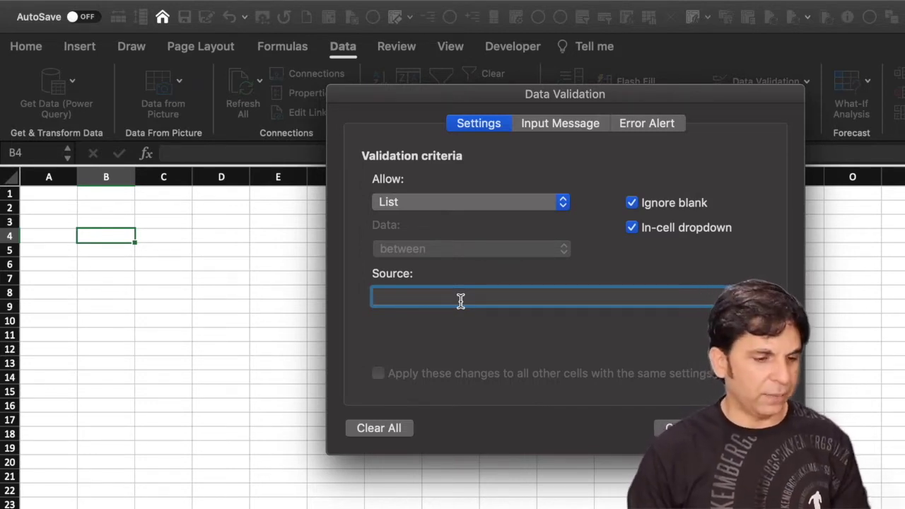
pyautogui.write('Jan')
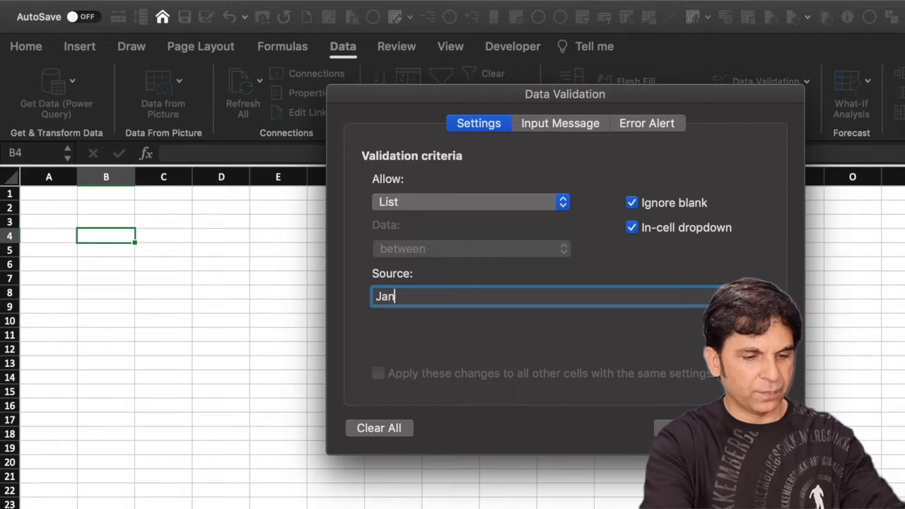
pyautogui.write(',Feb,March,April,May,June,July,Aug,Sept,')
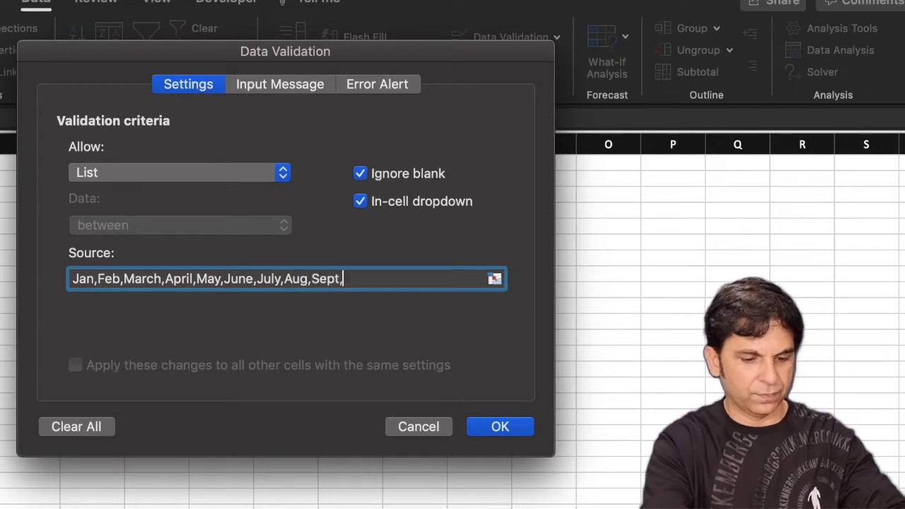
pyautogui.write('Oct,Nov,Dec')
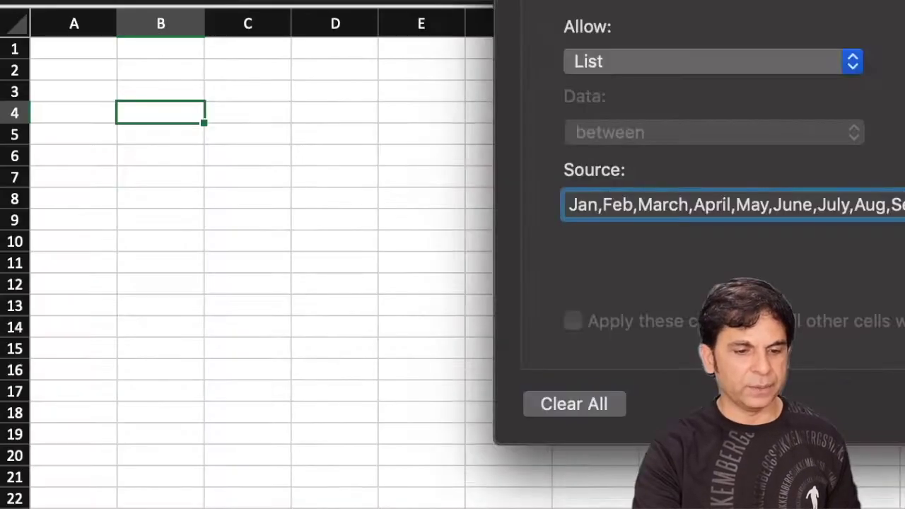
pyautogui.click(557, 455)
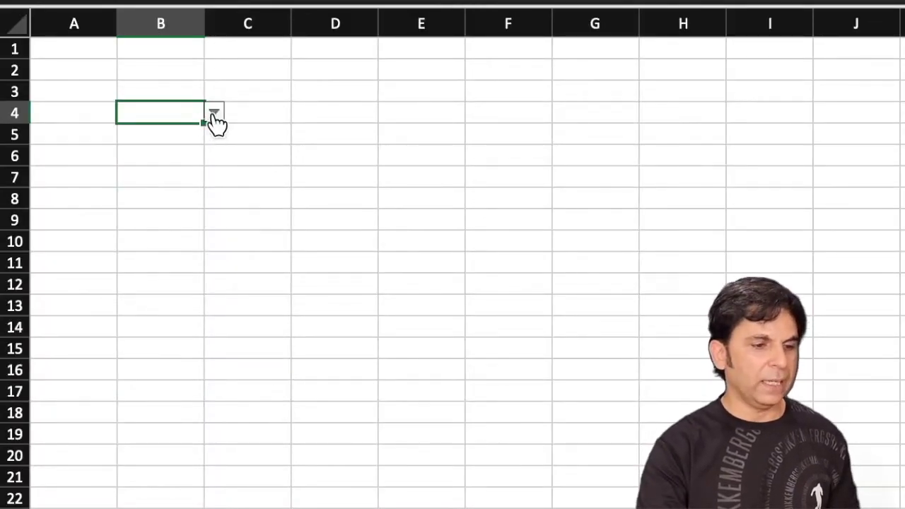
# Choose Jan from B4's dropdown.
pyautogui.click(214, 113)
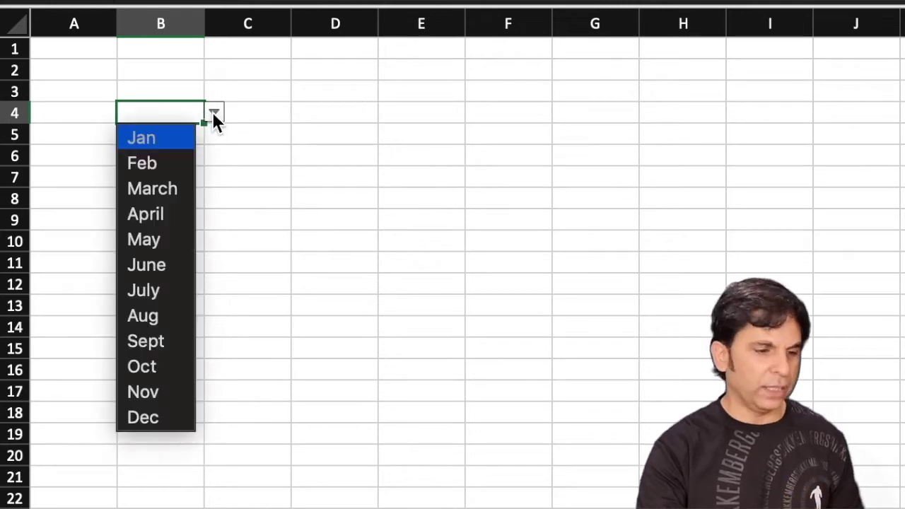
pyautogui.click(182, 137)
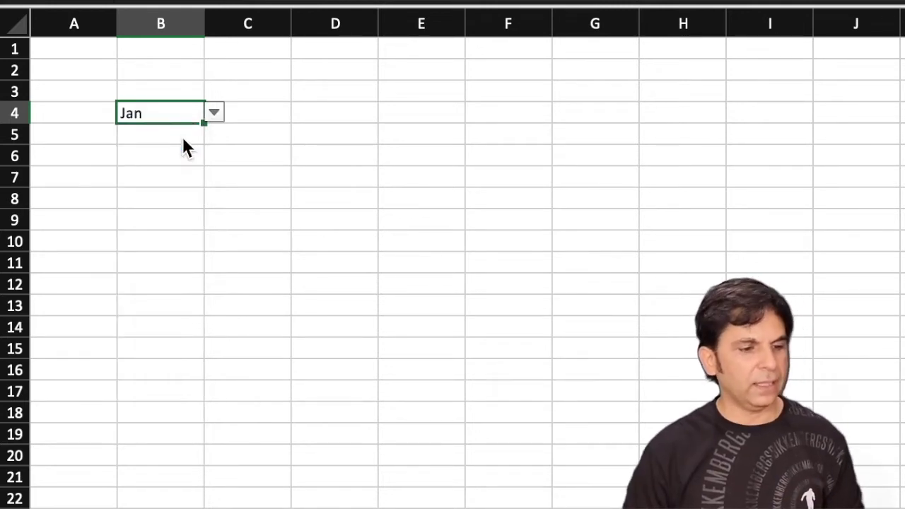
pyautogui.click(241, 115)
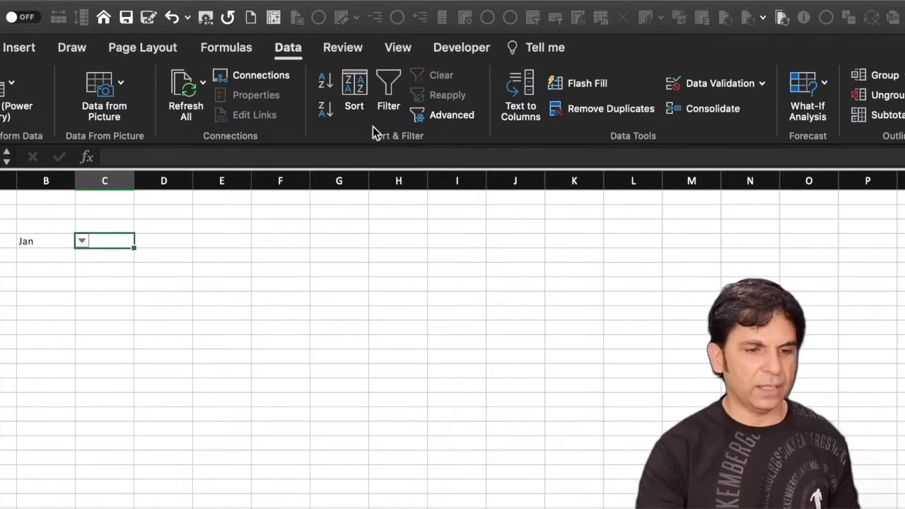
# Restrict C4 to a list of the years 2022, 2023, 2024, 2025.
pyautogui.click(721, 86)
pyautogui.click(514, 207)
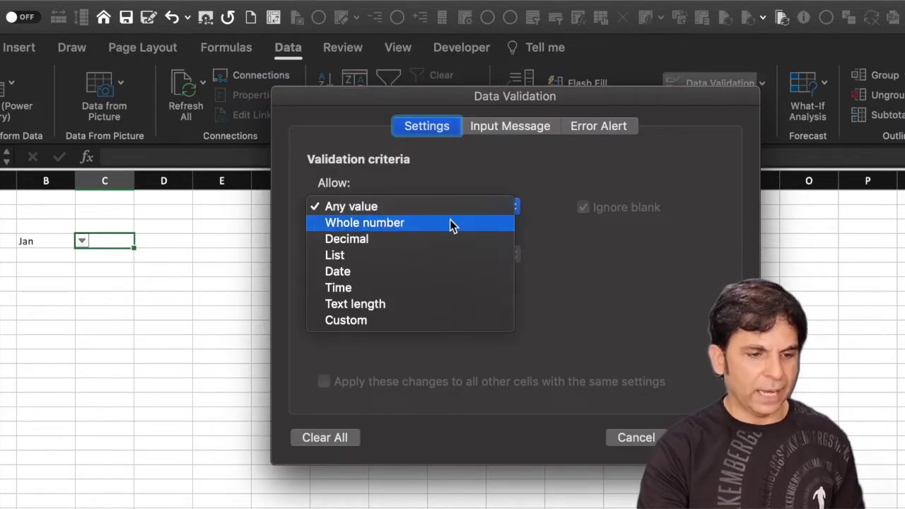
pyautogui.click(414, 256)
pyautogui.click(408, 301)
pyautogui.write('20')
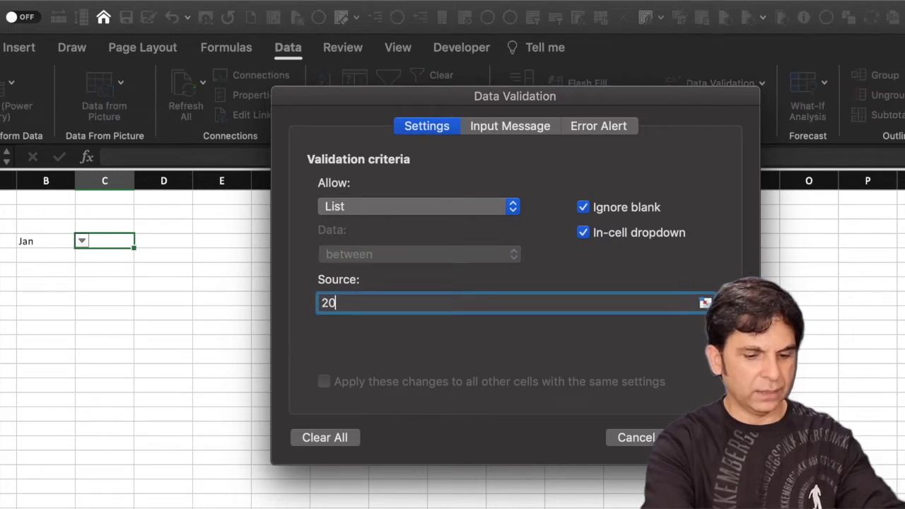
pyautogui.write('22,2')
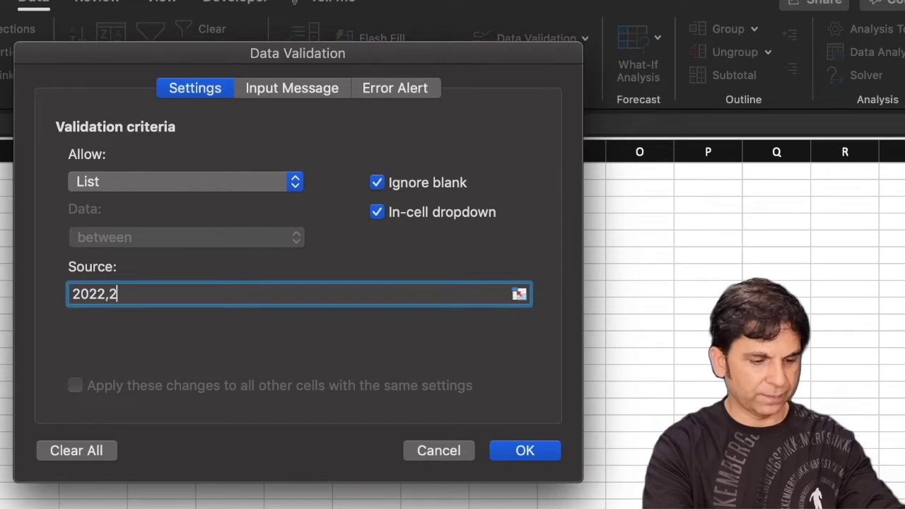
pyautogui.write('023,2024,2025')
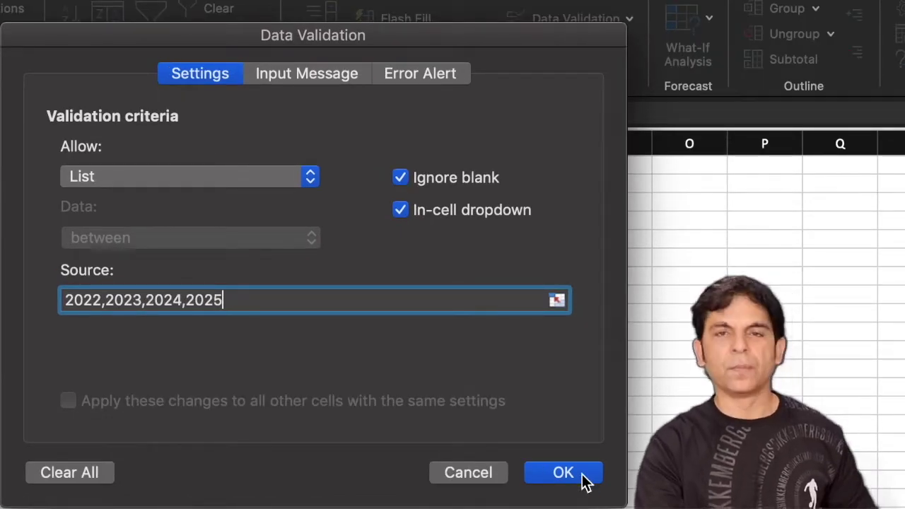
pyautogui.click(583, 475)
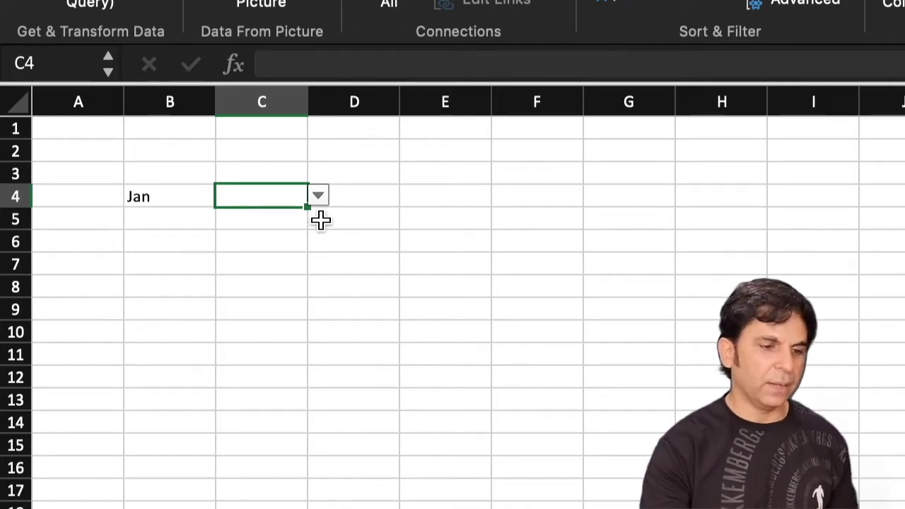
# Choose 2022 from C4's year dropdown, beside Jan in B4.
pyautogui.click(319, 196)
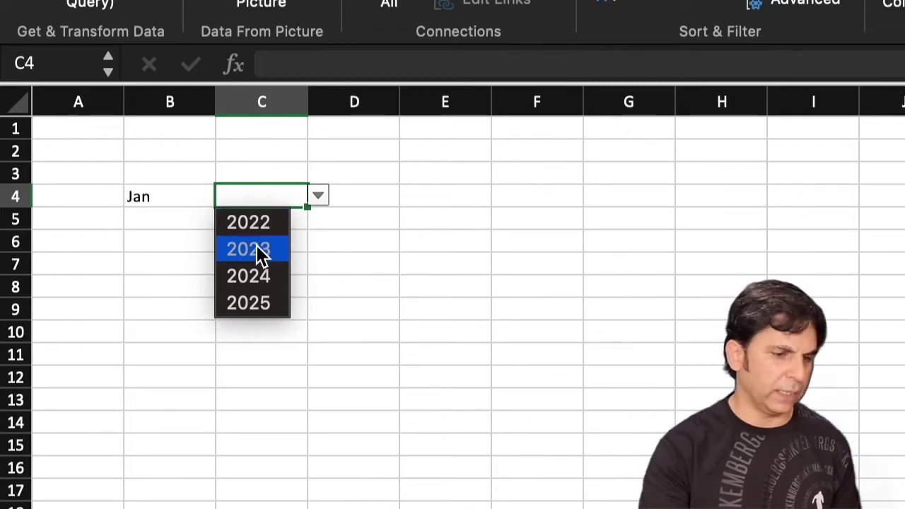
pyautogui.click(256, 223)
pyautogui.doubleClick(313, 274)
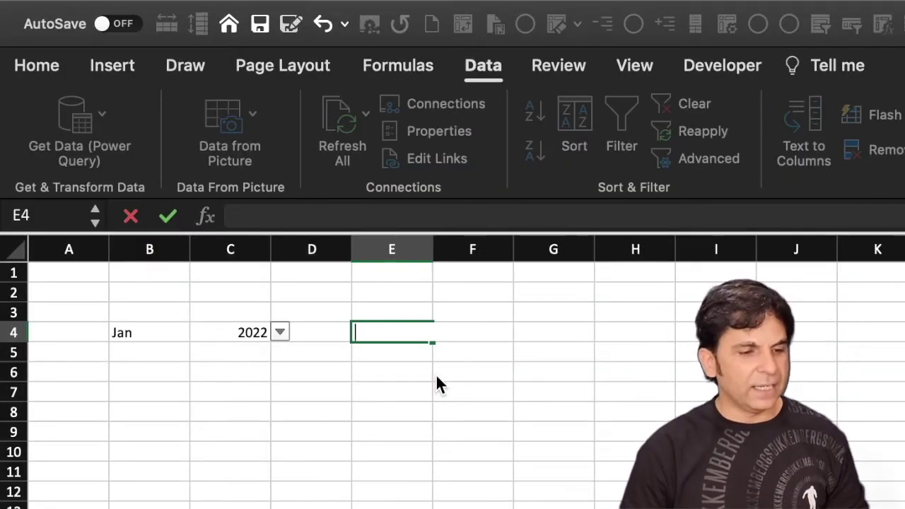
# Enter =DATEVALUE("1"&B4&C4) in E4, returning 44562 for 1 Jan 2022.
pyautogui.write('=')
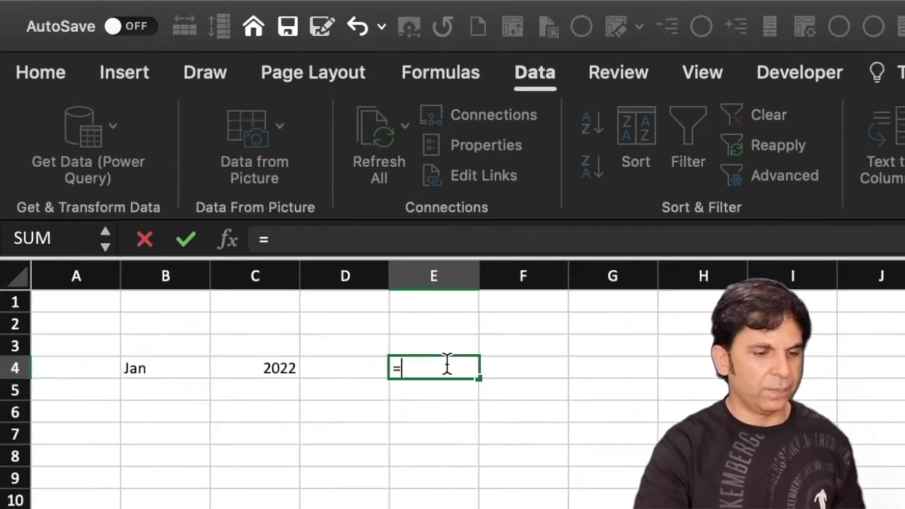
pyautogui.write('date')
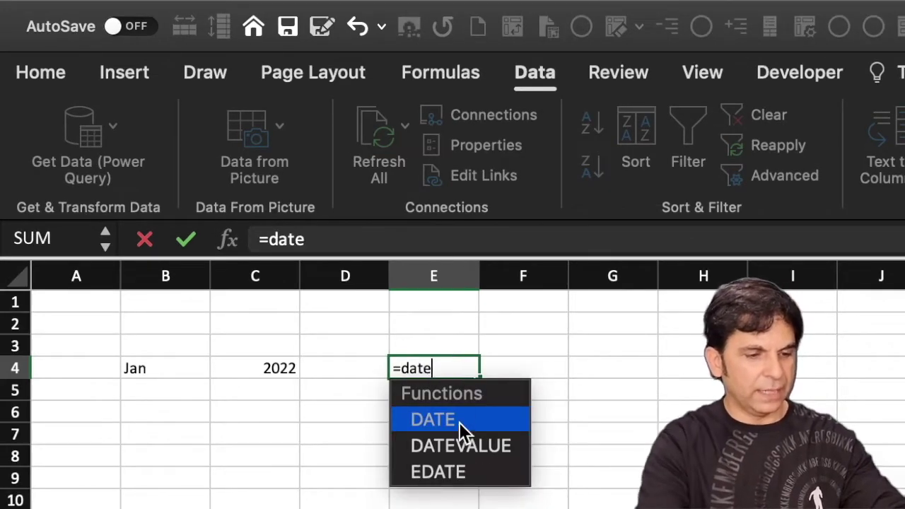
pyautogui.doubleClick(467, 446)
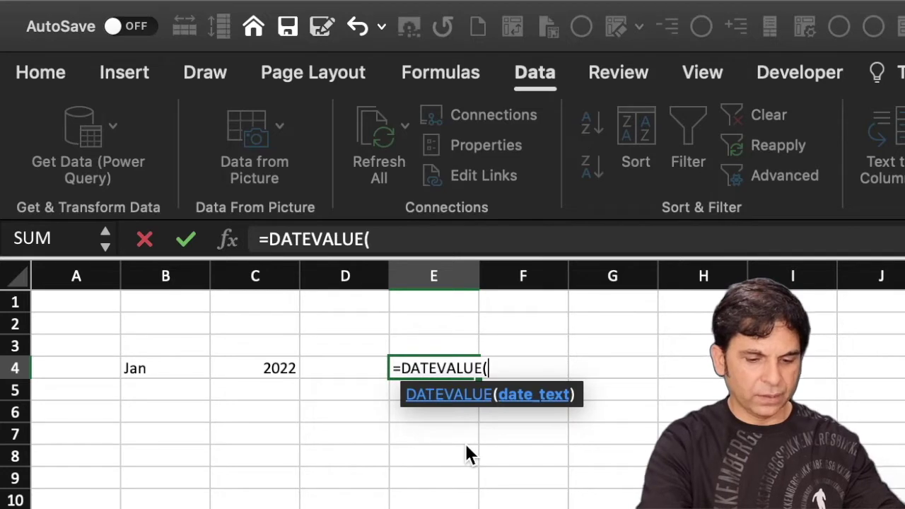
pyautogui.write('"1')
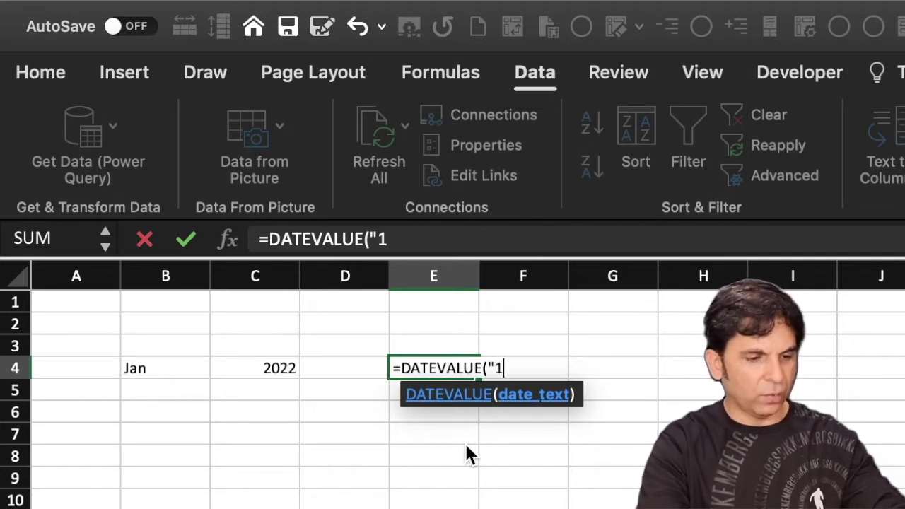
pyautogui.write('"')
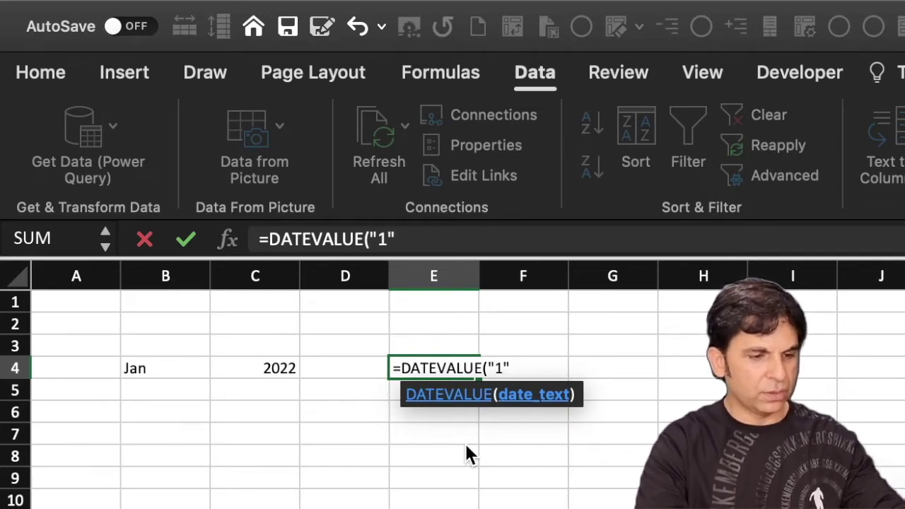
pyautogui.write('&')
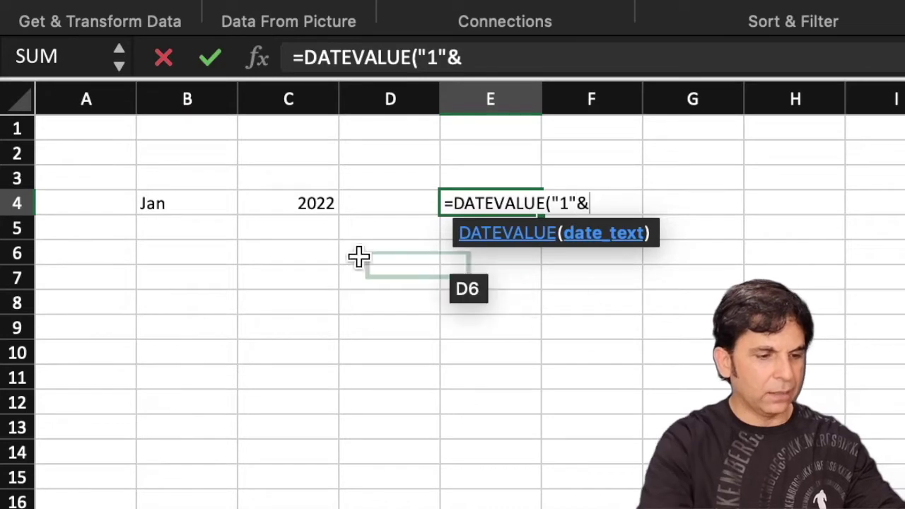
pyautogui.click(174, 204)
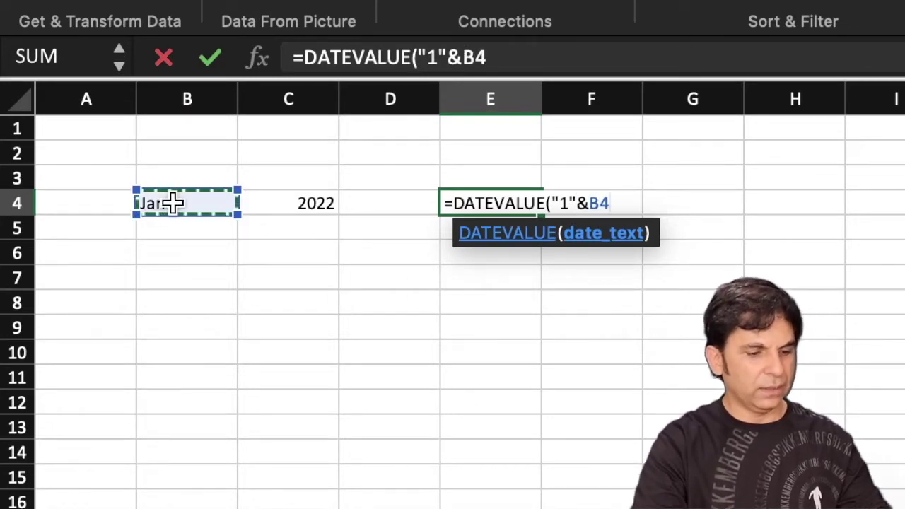
pyautogui.write('&')
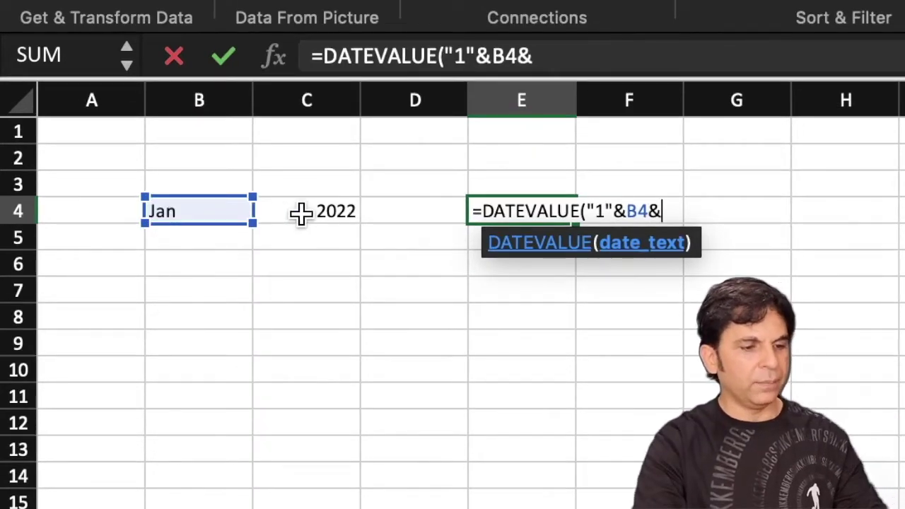
pyautogui.click(300, 212)
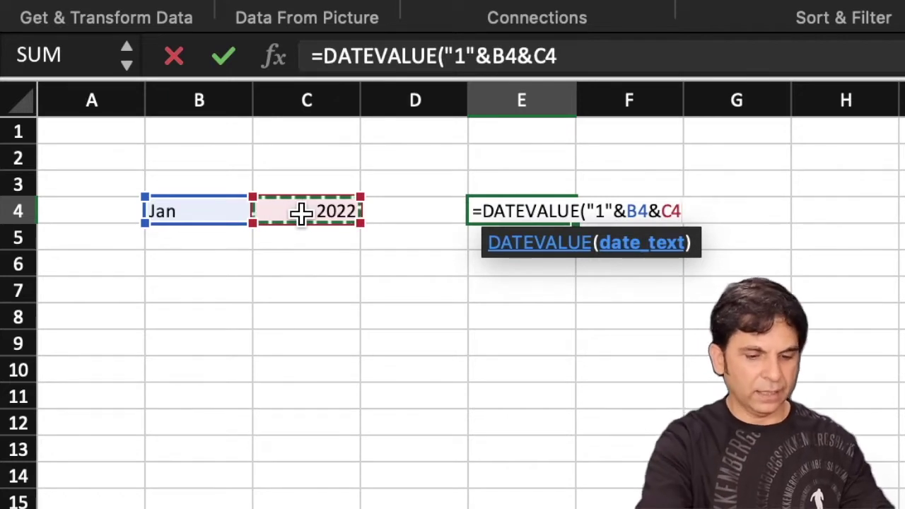
pyautogui.write(')')
pyautogui.press('Return')
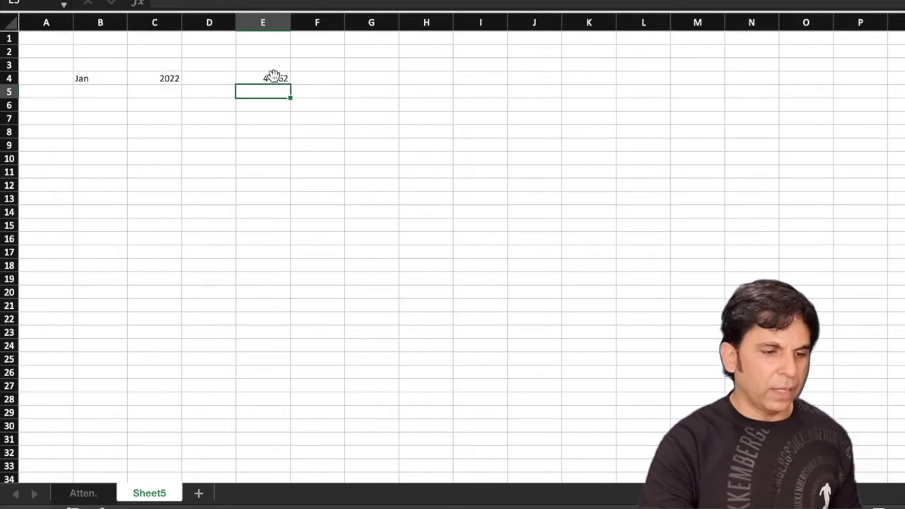
pyautogui.click(274, 78)
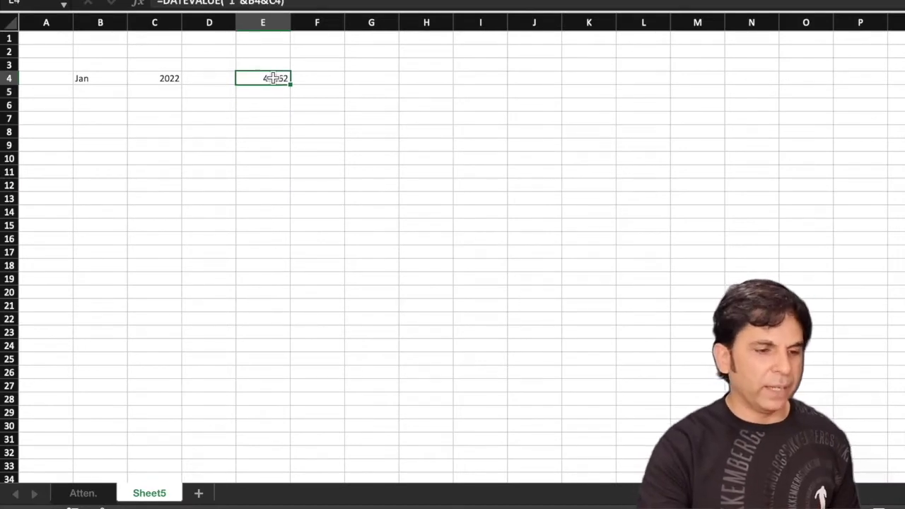
# Format E4 with the 14-Mar date type so it shows 1-Jan.
pyautogui.rightClick(273, 78)
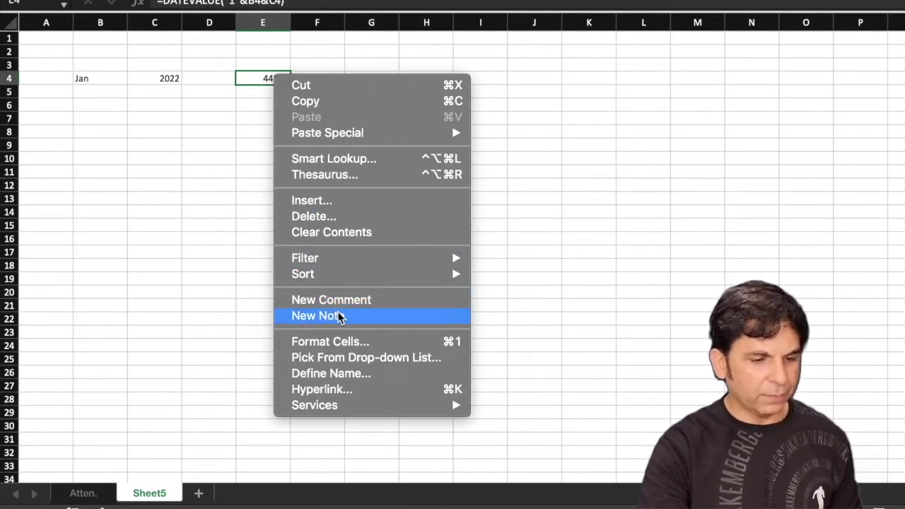
pyautogui.click(342, 344)
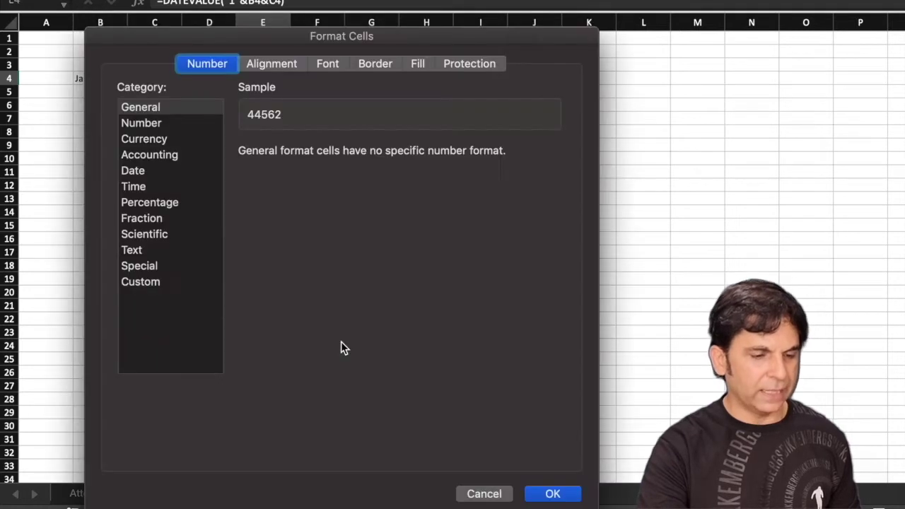
pyautogui.click(132, 172)
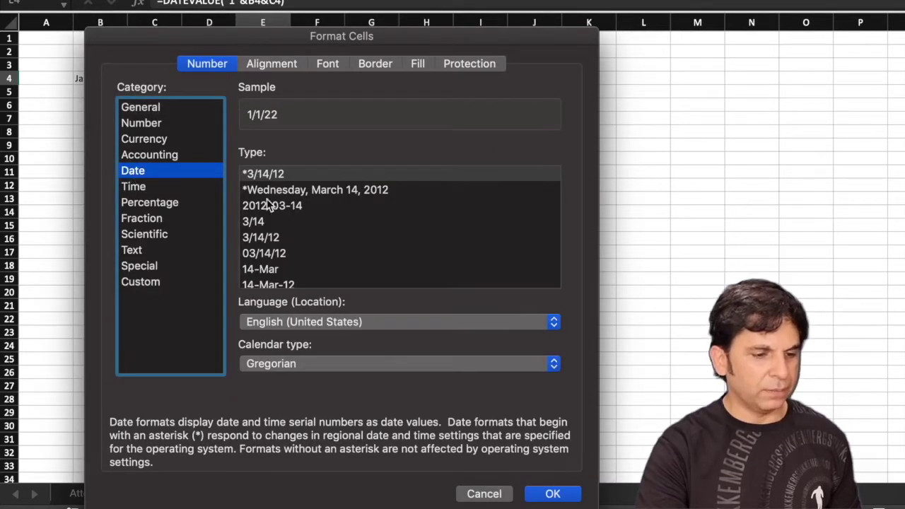
pyautogui.click(271, 275)
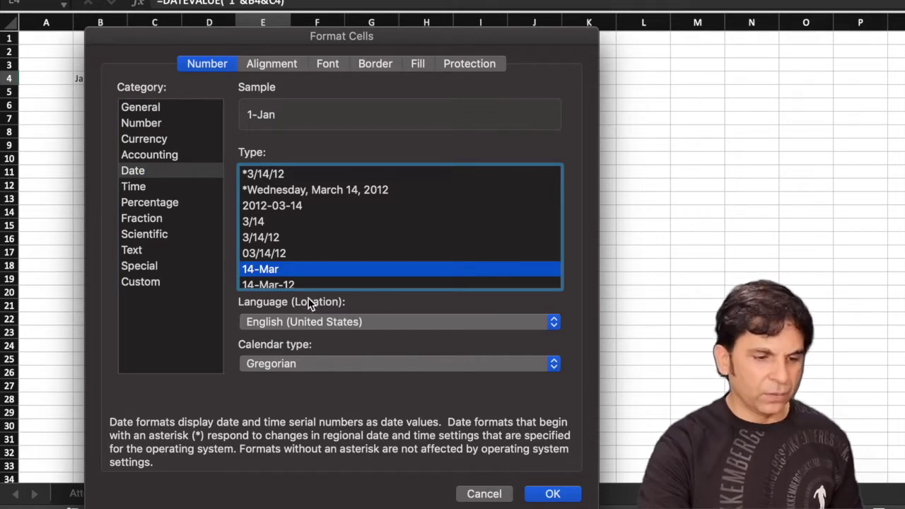
pyautogui.click(572, 497)
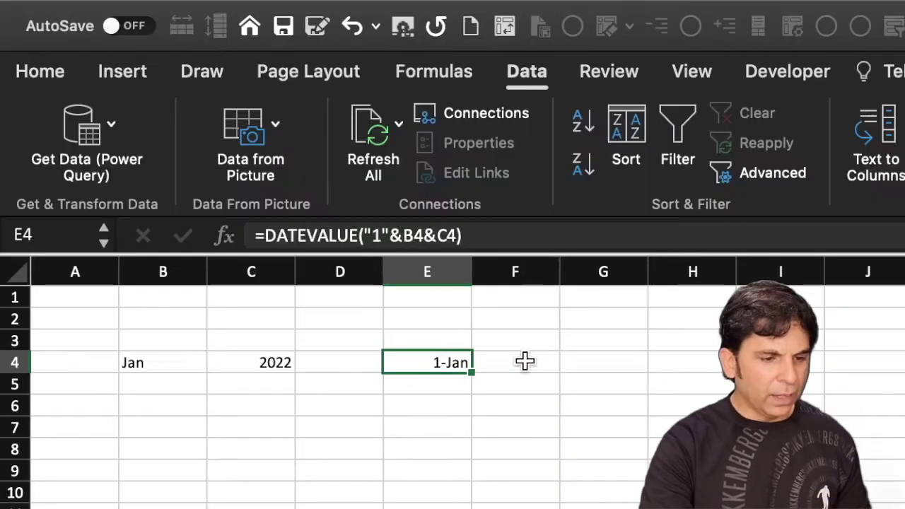
pyautogui.click(526, 361)
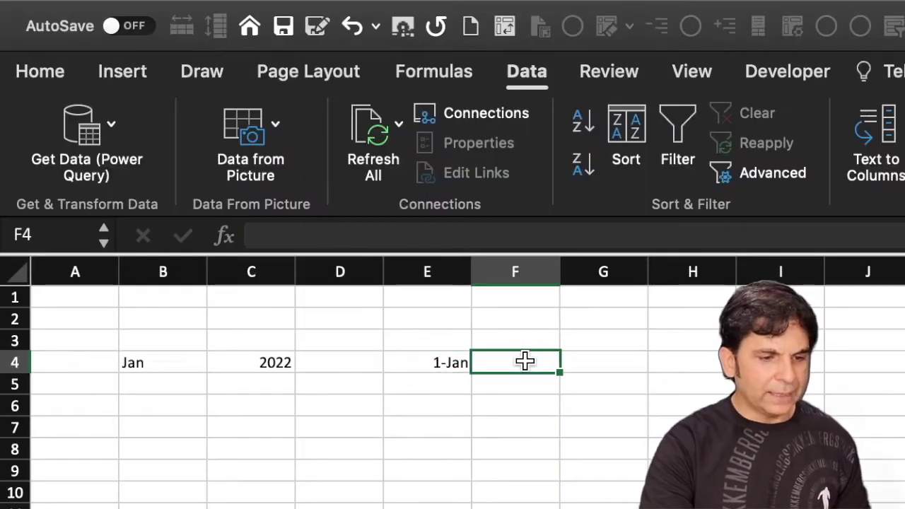
pyautogui.click(594, 363)
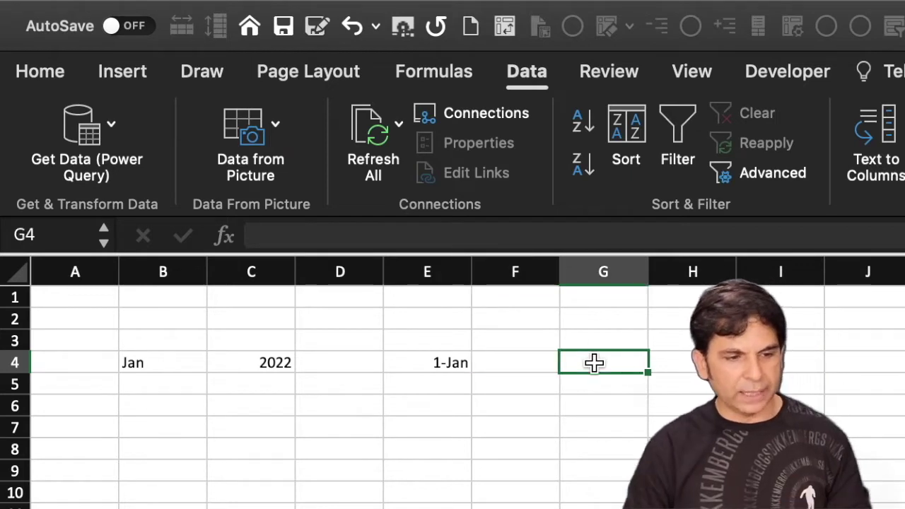
pyautogui.doubleClick(594, 363)
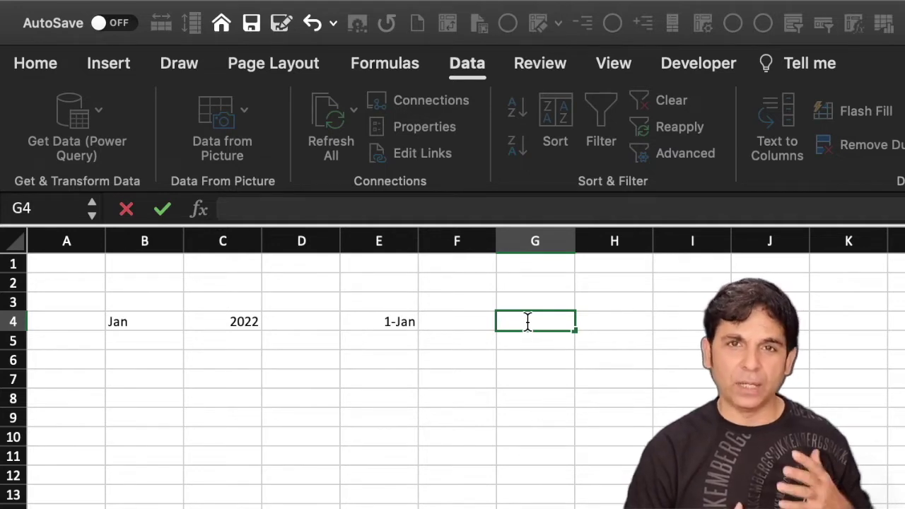
# Enter =EOMONTH(E4,0) in G4 to get the month's last day.
pyautogui.write('=')
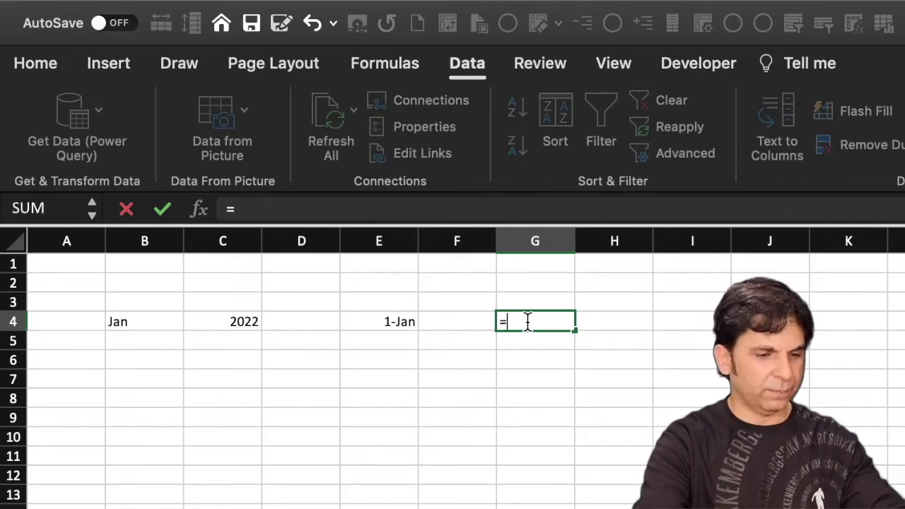
pyautogui.write('eo')
pyautogui.doubleClick(552, 365)
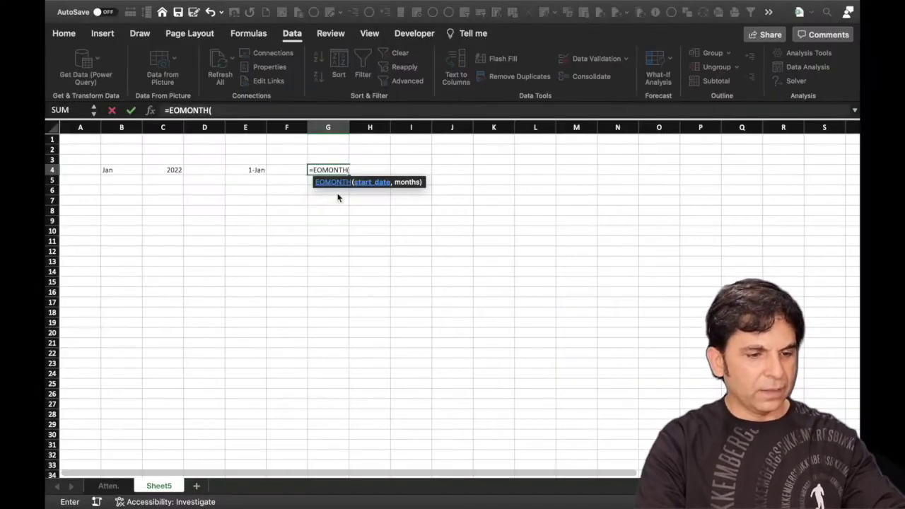
pyautogui.click(252, 170)
pyautogui.write(',')
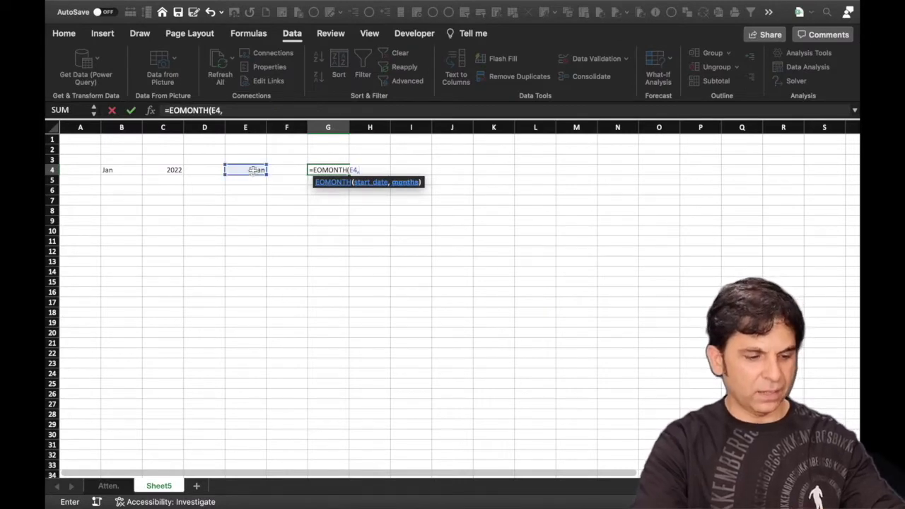
pyautogui.write('0)')
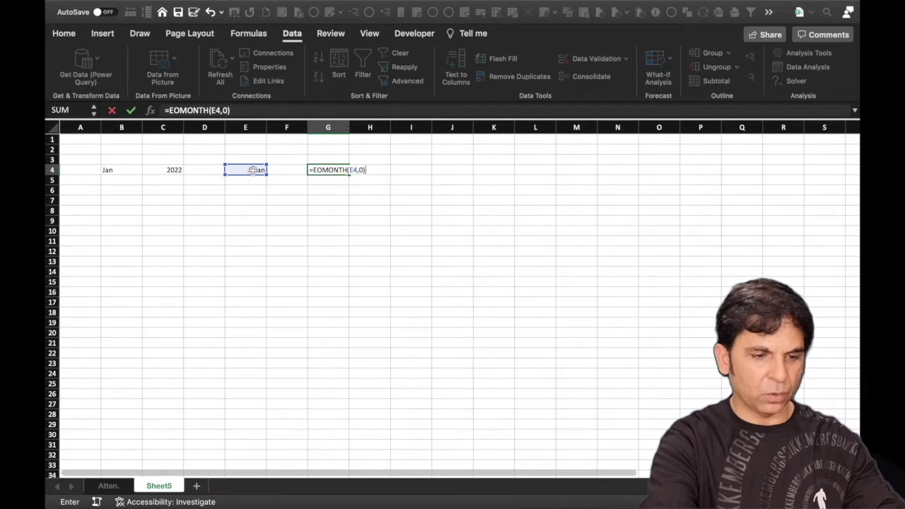
pyautogui.press('Return')
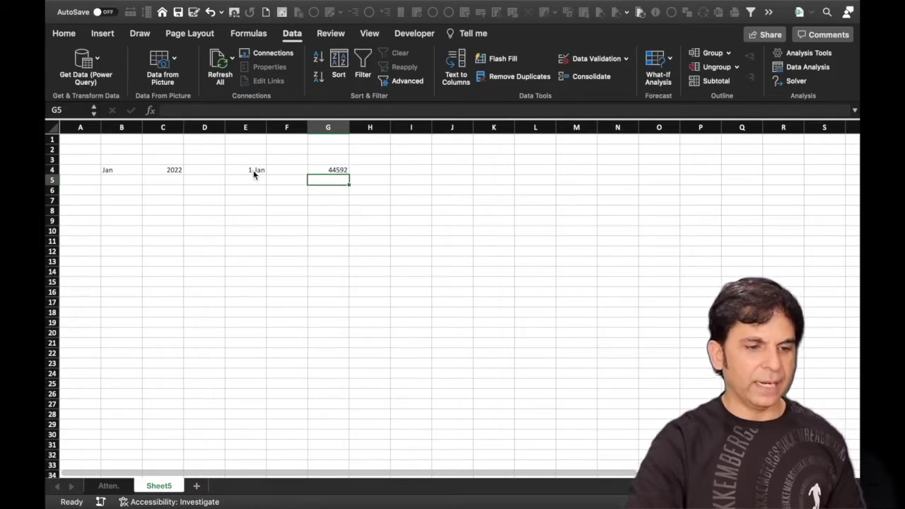
pyautogui.click(334, 171)
# Format G4 with the 14-Mar date type so it shows 31-Jan.
pyautogui.rightClick(334, 171)
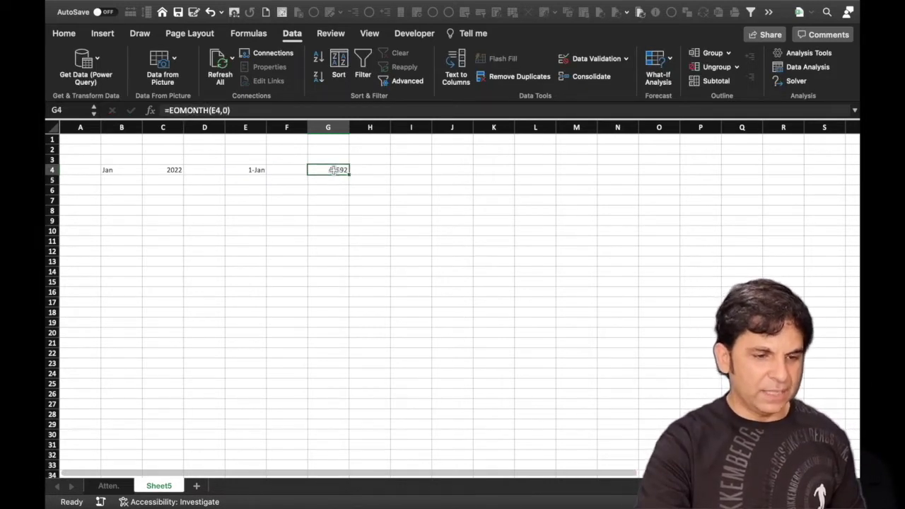
pyautogui.click(384, 372)
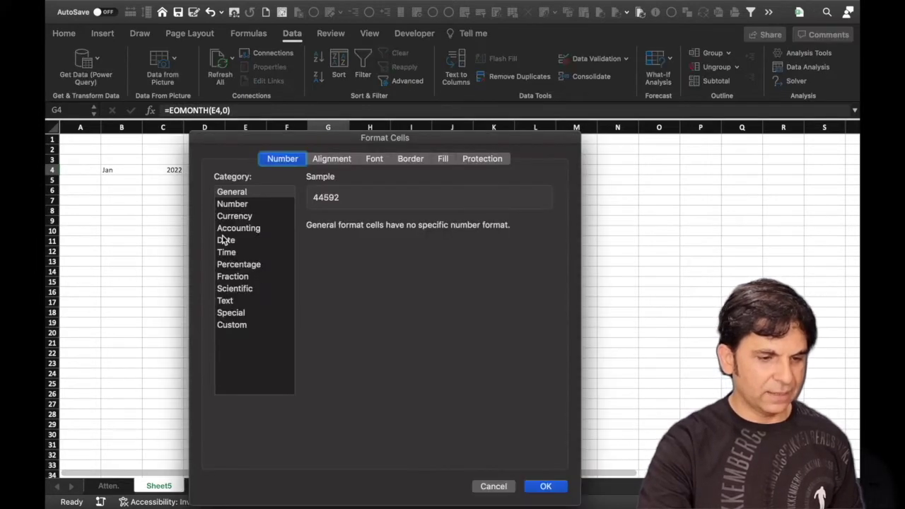
pyautogui.click(226, 240)
pyautogui.click(337, 314)
pyautogui.click(541, 486)
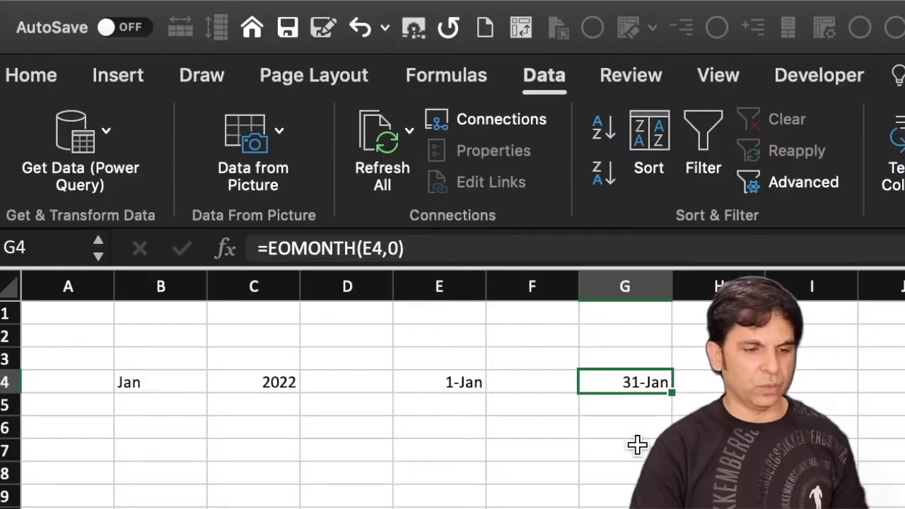
pyautogui.click(318, 194)
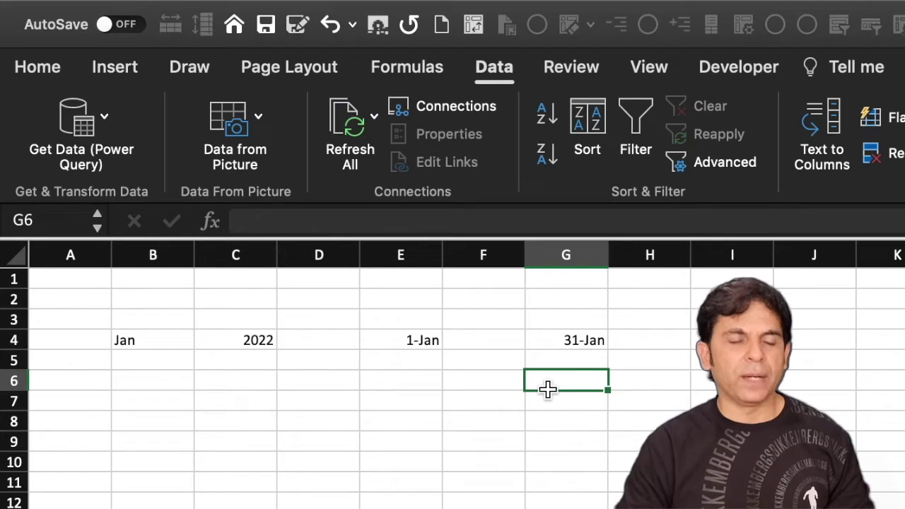
# Type the headers Sl. No., Name and Student ID into B5:D5.
pyautogui.click(153, 360)
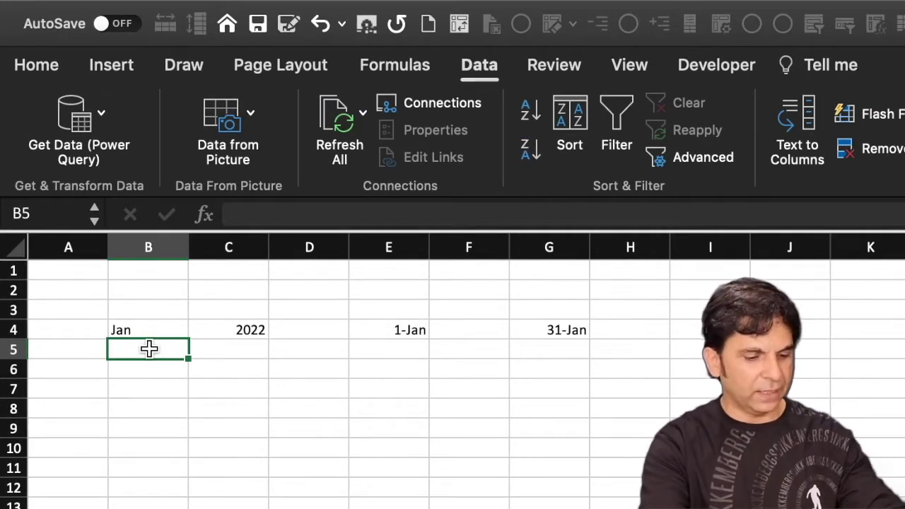
pyautogui.write('Sl. No.')
pyautogui.click(222, 351)
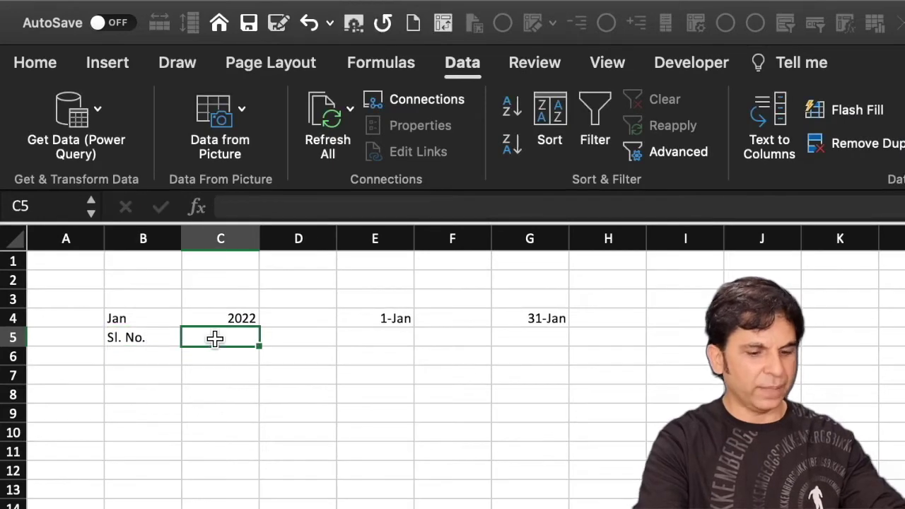
pyautogui.write('Name')
pyautogui.click(300, 339)
pyautogui.write('Student ')
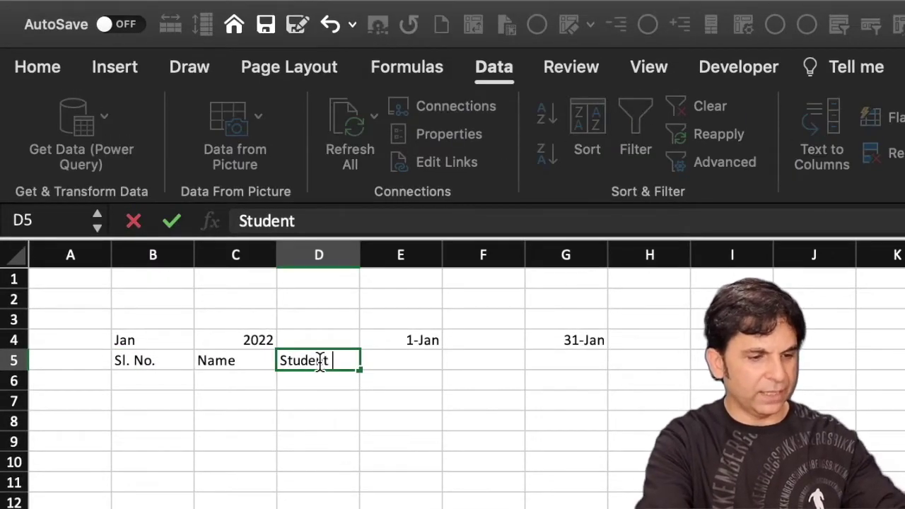
pyautogui.write('ID')
pyautogui.click(401, 361)
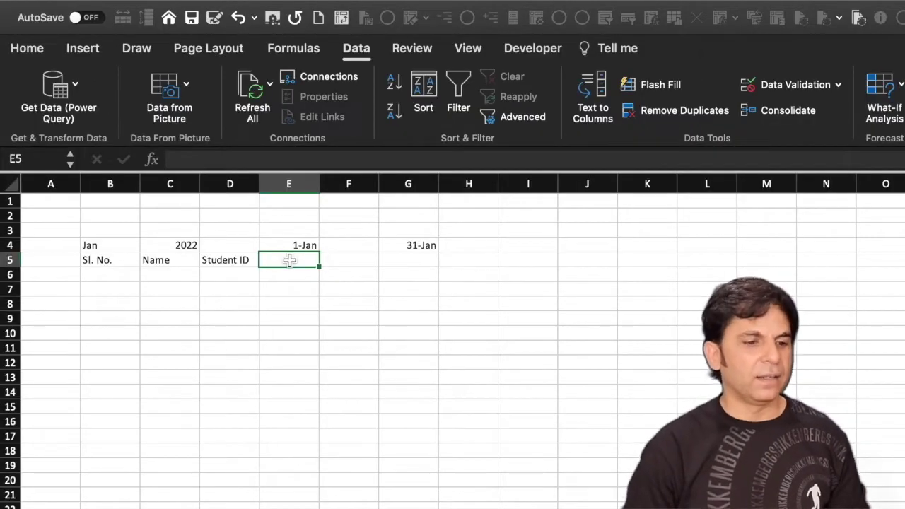
# Insert a blank row 5 above the headers, moving them to row 6.
pyautogui.click(10, 260)
pyautogui.rightClick(11, 262)
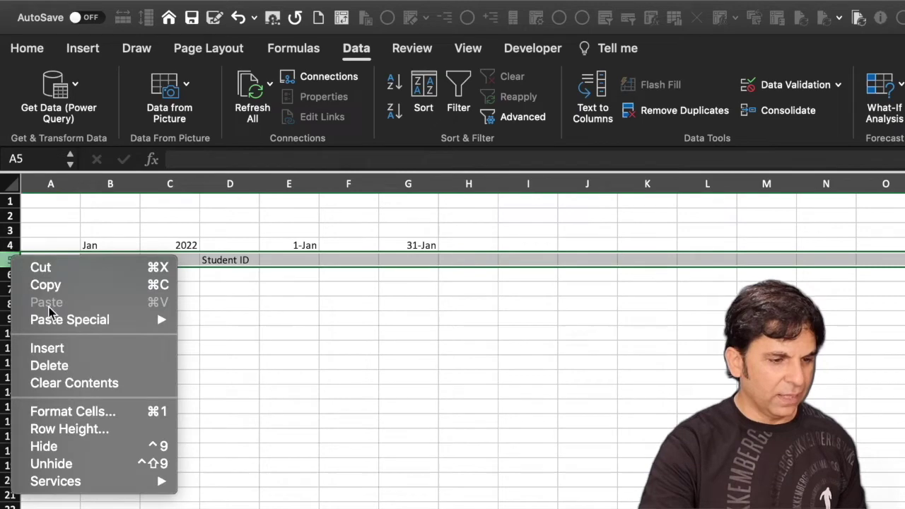
pyautogui.click(68, 350)
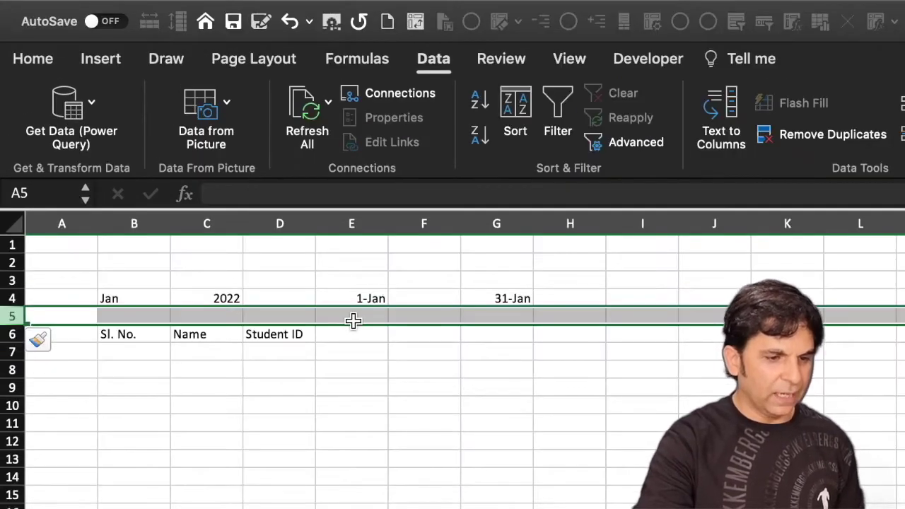
pyautogui.click(290, 260)
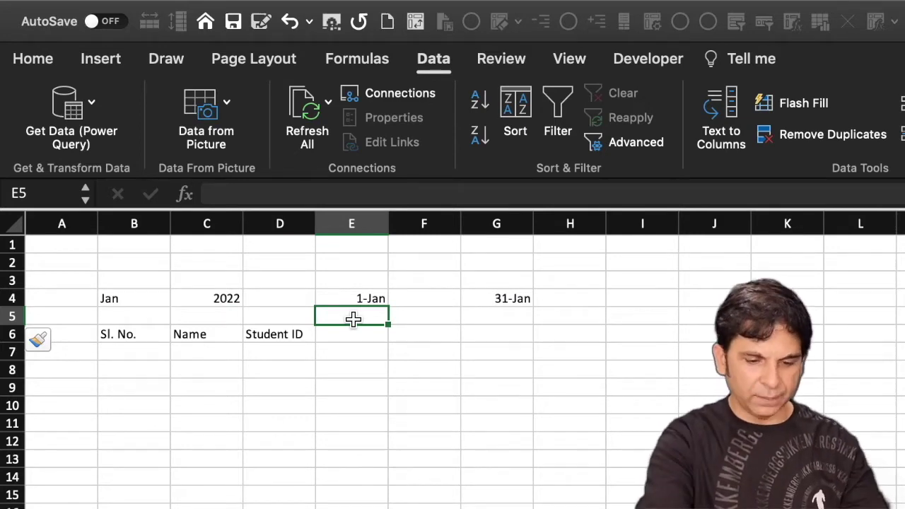
# Set E5 to =E4 so it also displays 1-Jan.
pyautogui.write('=')
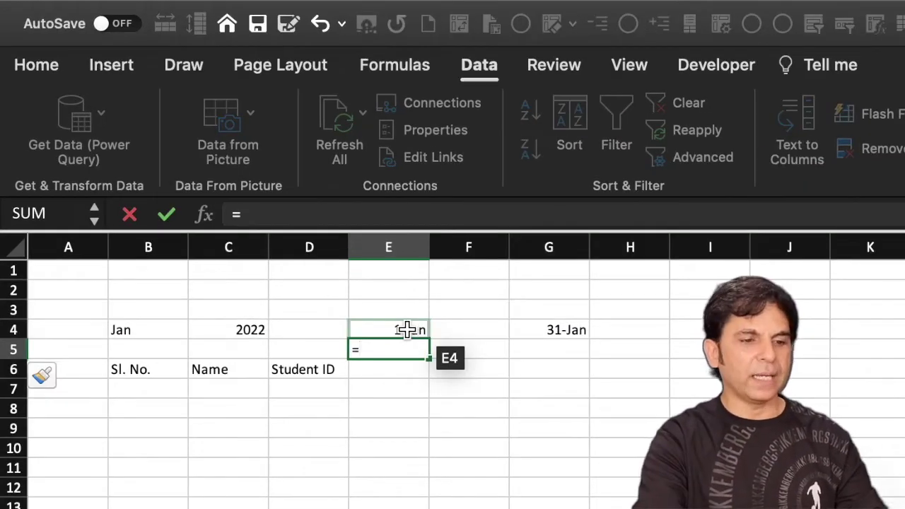
pyautogui.click(407, 330)
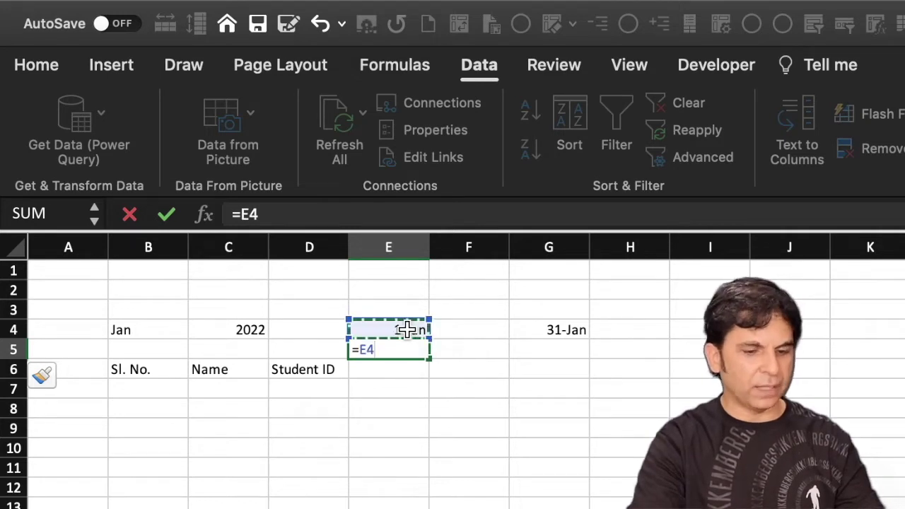
pyautogui.press('Return')
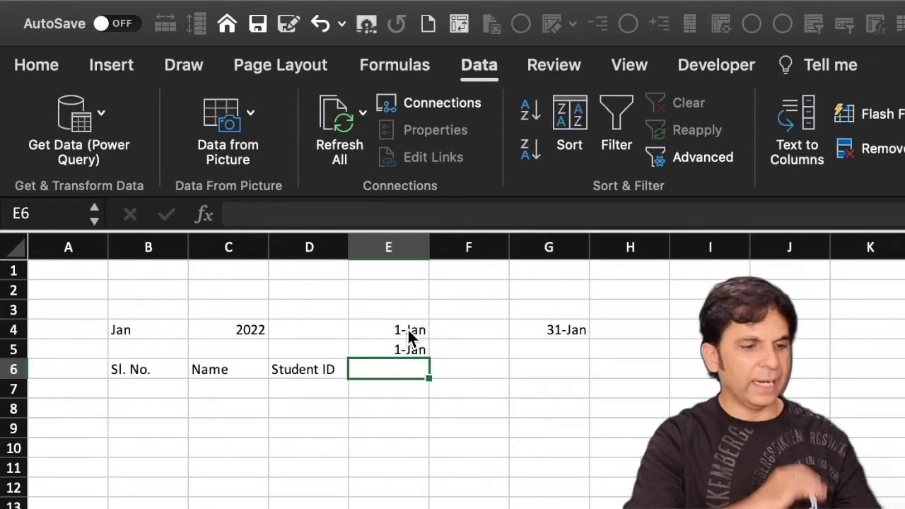
pyautogui.click(406, 351)
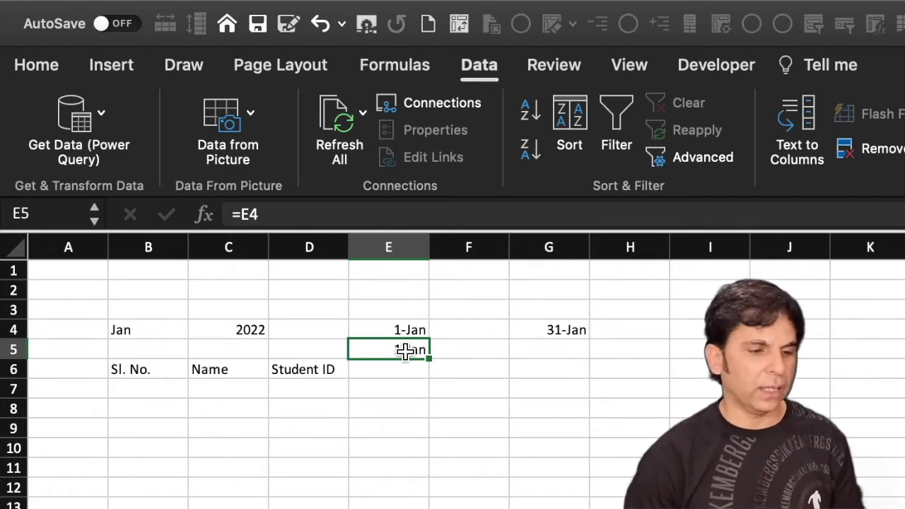
pyautogui.click(478, 349)
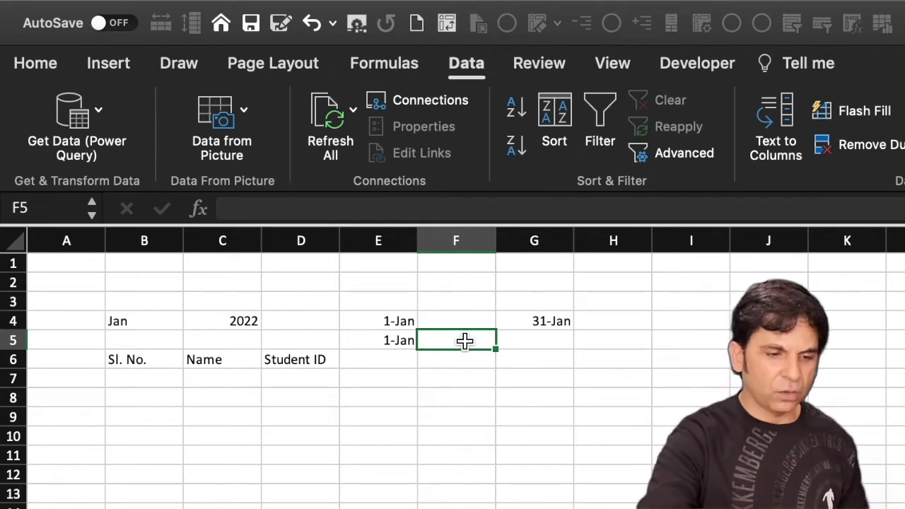
# Enter =IF(E5<G4,E5+1,"") in F5 so it returns the day after E5 before month-end.
pyautogui.write('=')
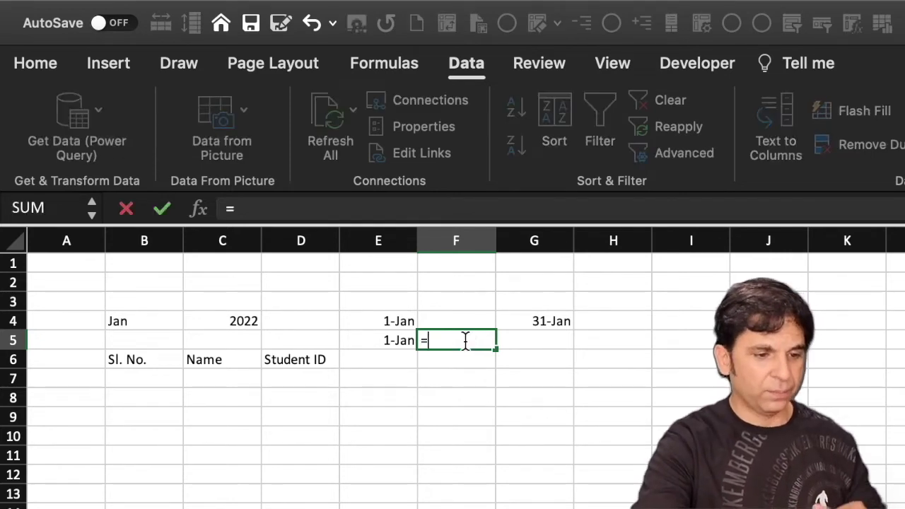
pyautogui.write('if')
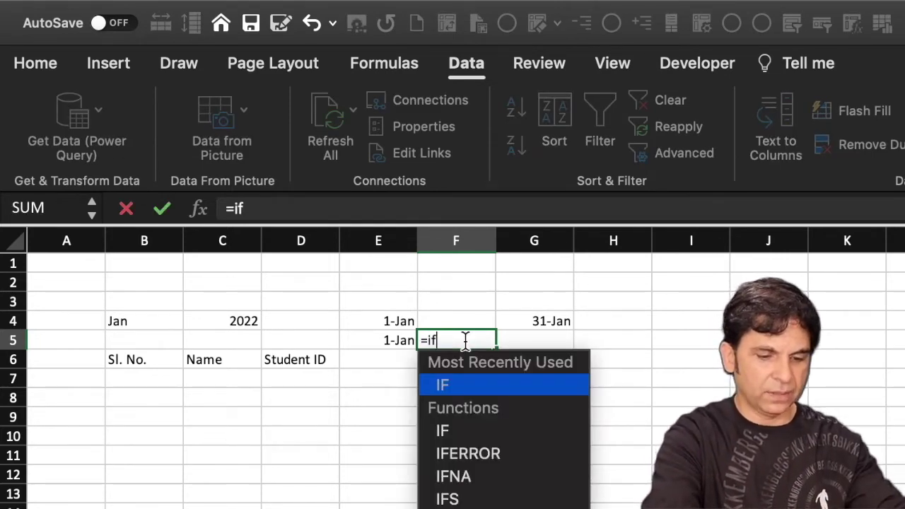
pyautogui.write('(')
pyautogui.click(402, 341)
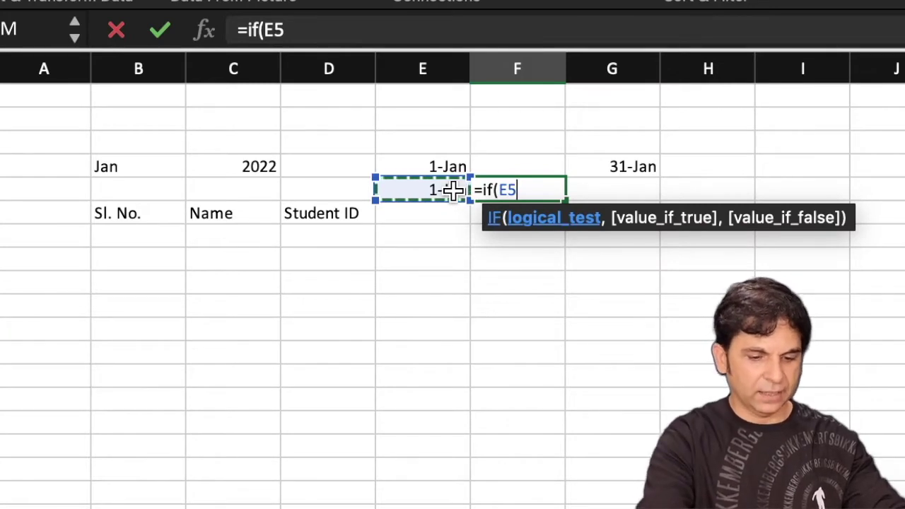
pyautogui.write('<')
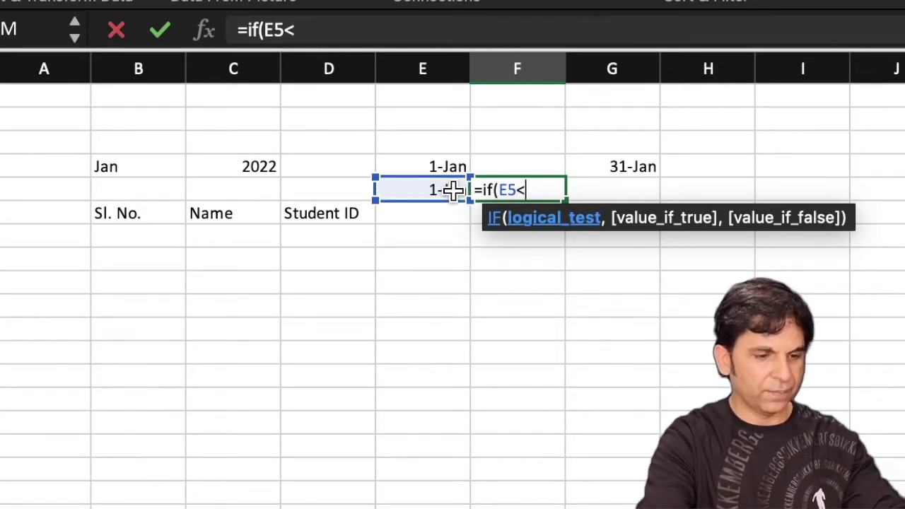
pyautogui.click(634, 165)
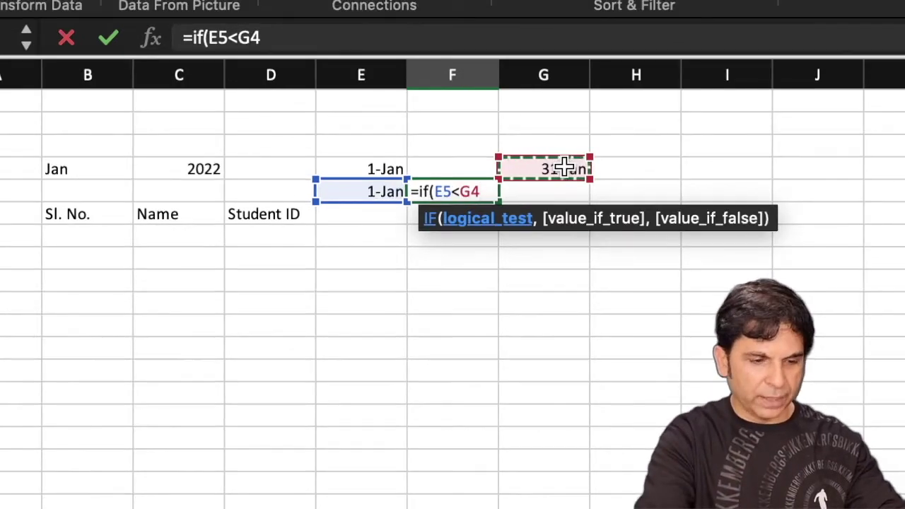
pyautogui.write(',')
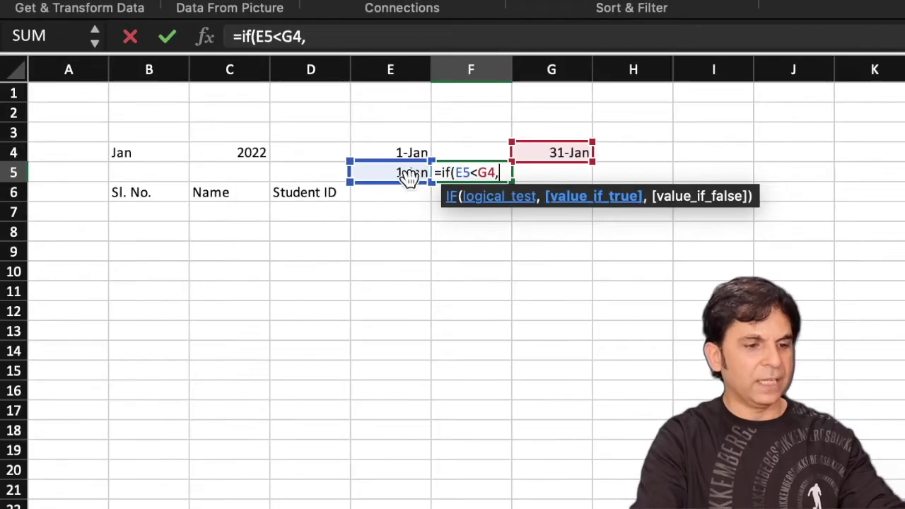
pyautogui.click(407, 172)
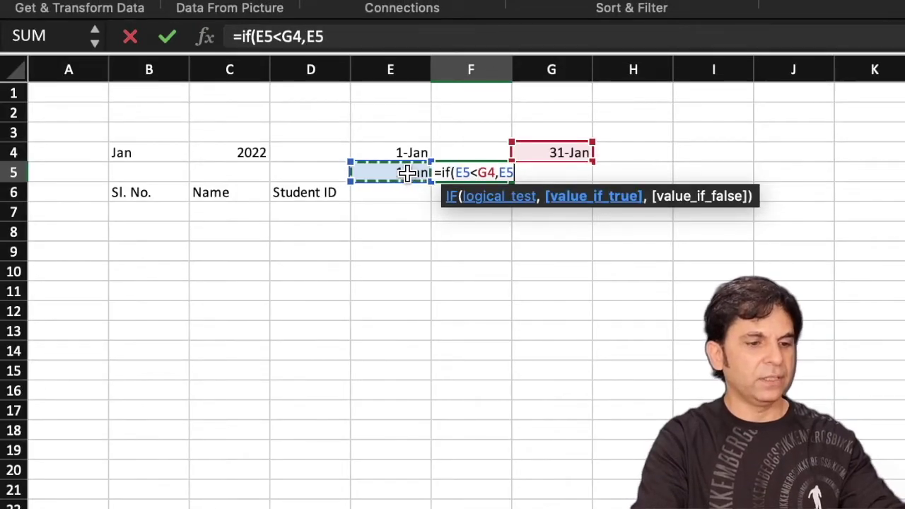
pyautogui.write('+1')
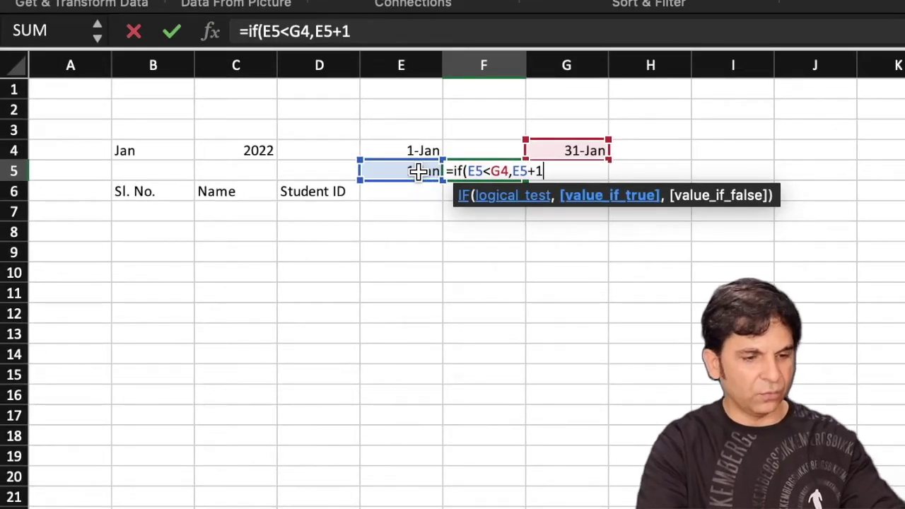
pyautogui.write(',')
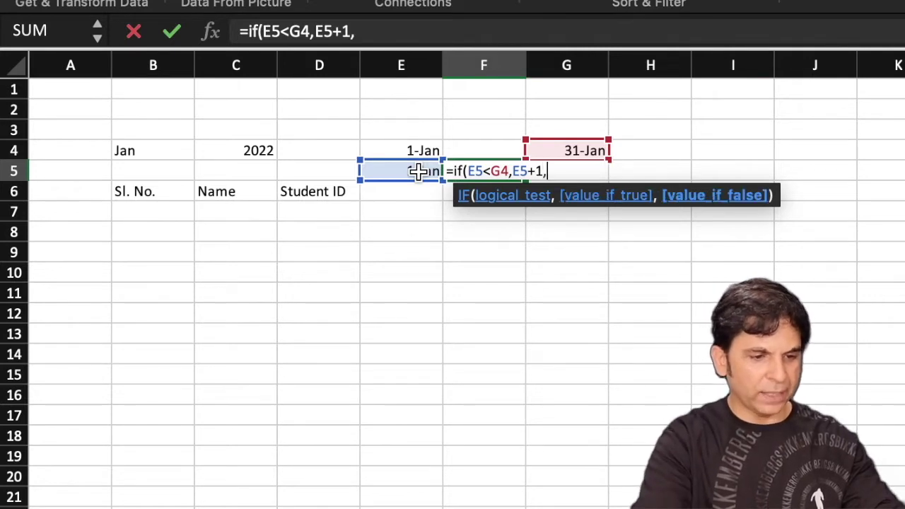
pyautogui.write('"')
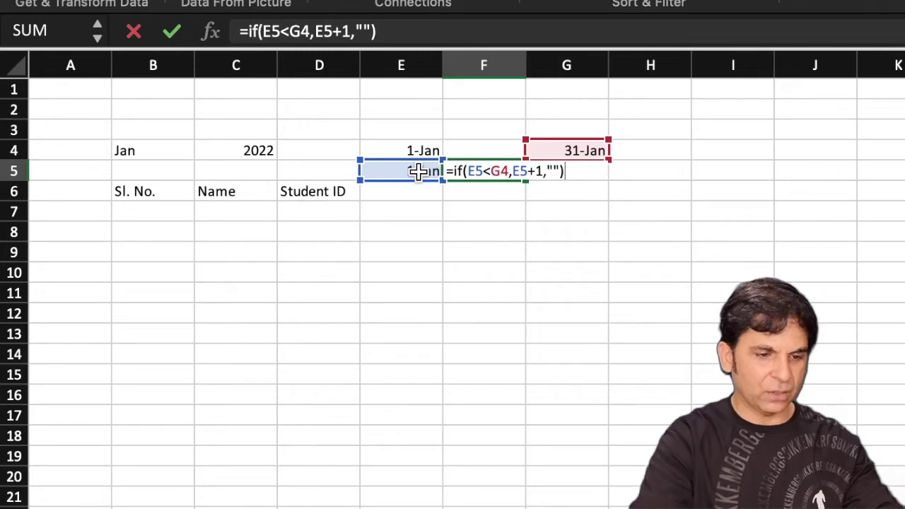
pyautogui.press('Return')
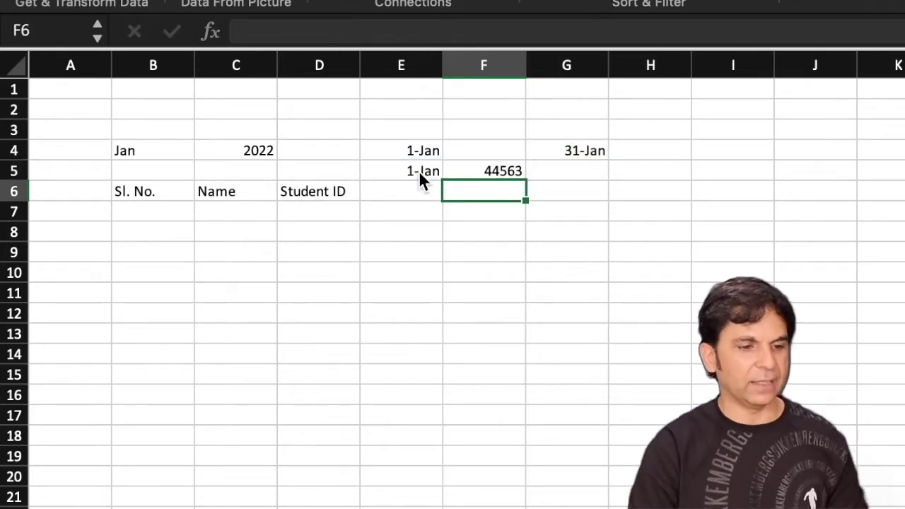
pyautogui.rightClick(475, 171)
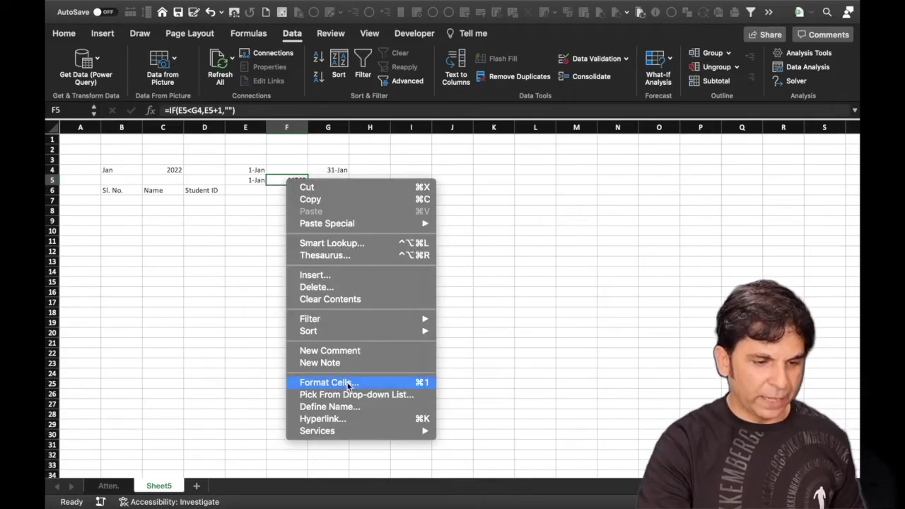
# Format F5 with the 14-Mar date format so it shows 2-Jan.
pyautogui.click(348, 382)
pyautogui.click(189, 241)
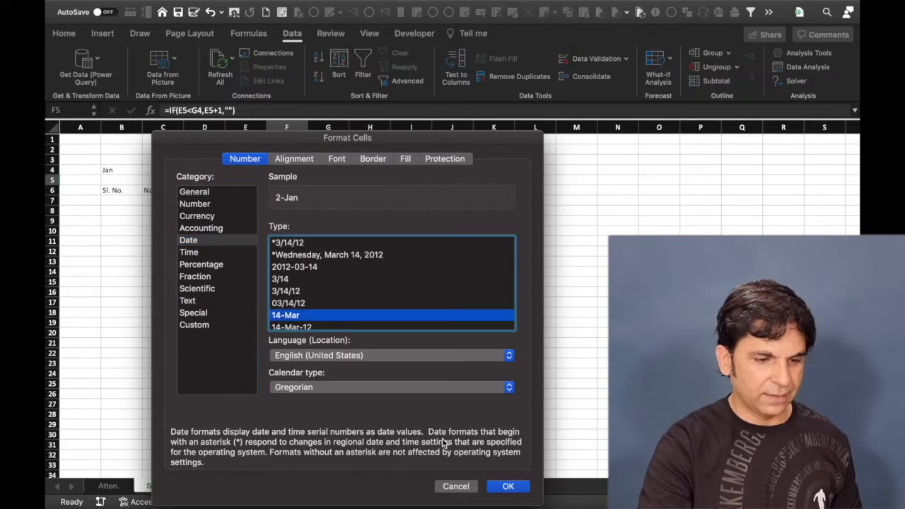
pyautogui.click(507, 486)
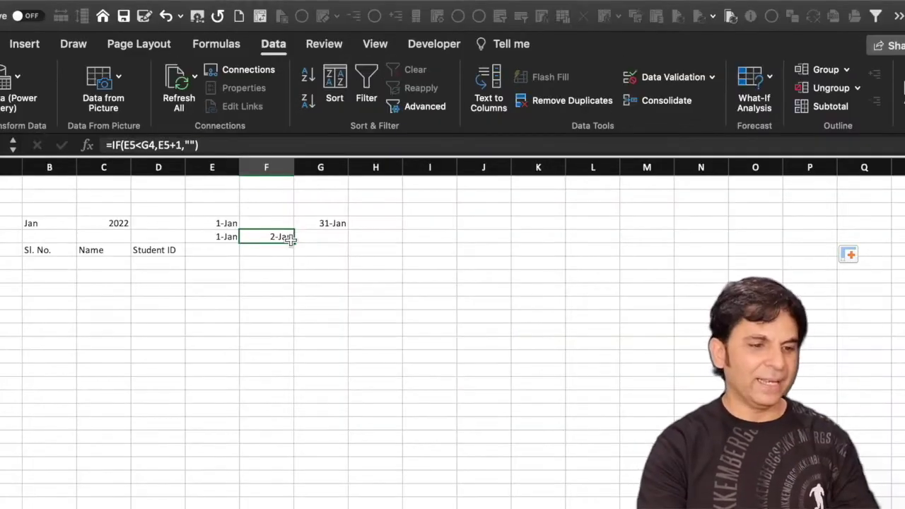
# Copy F5's formula across row 5 to Q5 and reopen F5's formula for editing.
pyautogui.moveTo(293, 242); pyautogui.dragTo(886, 257)
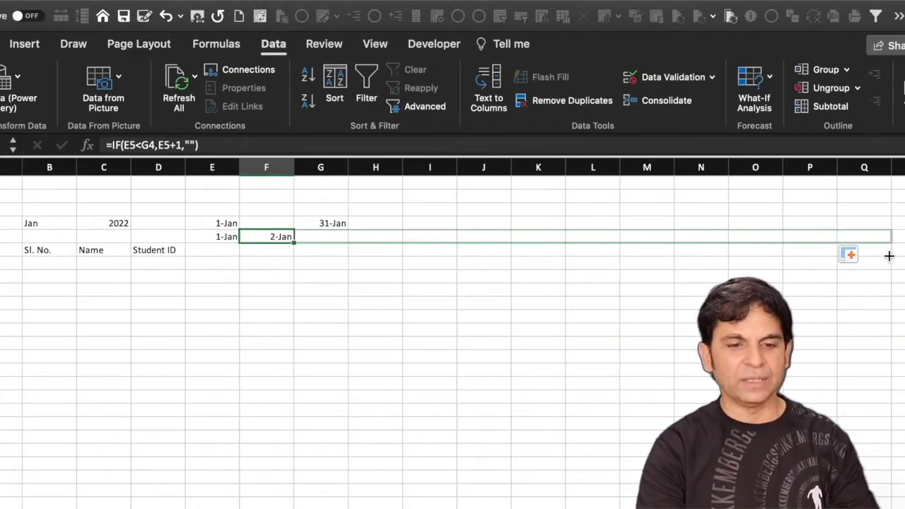
pyautogui.moveTo(889, 256); pyautogui.dragTo(889, 255)
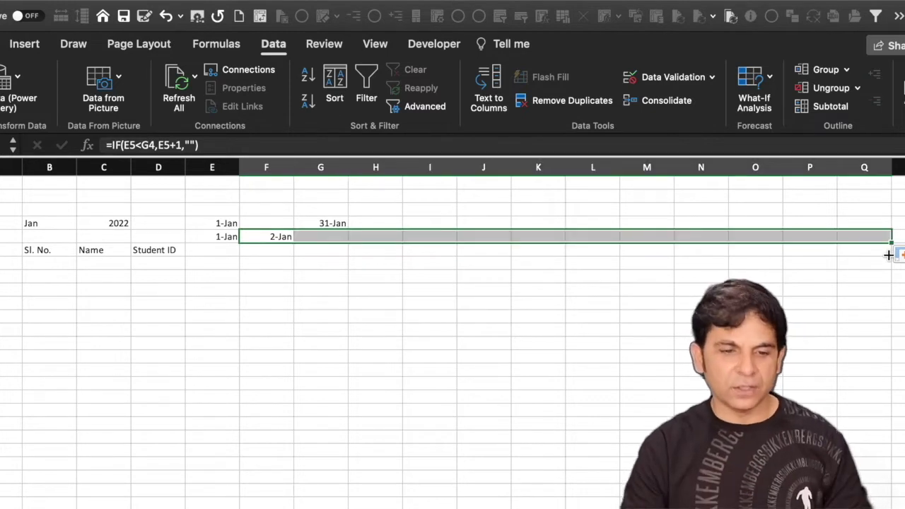
pyautogui.click(278, 239)
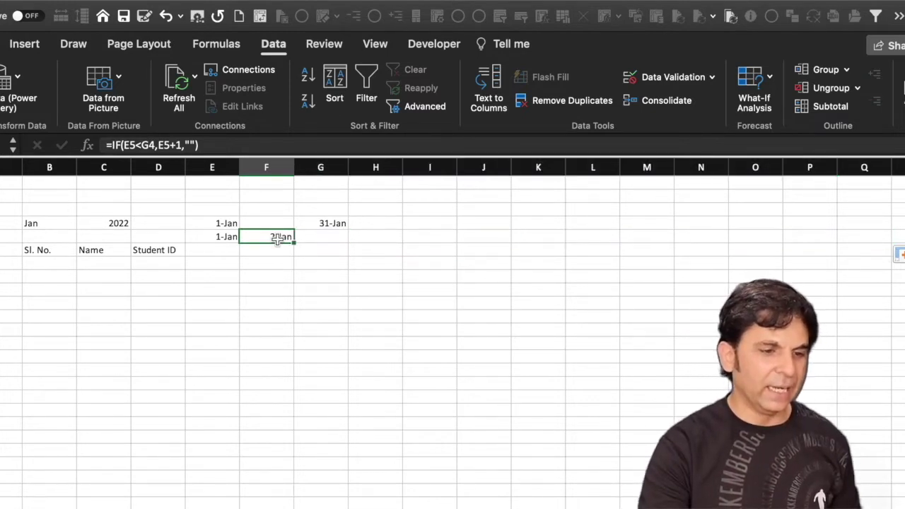
pyautogui.click(150, 145)
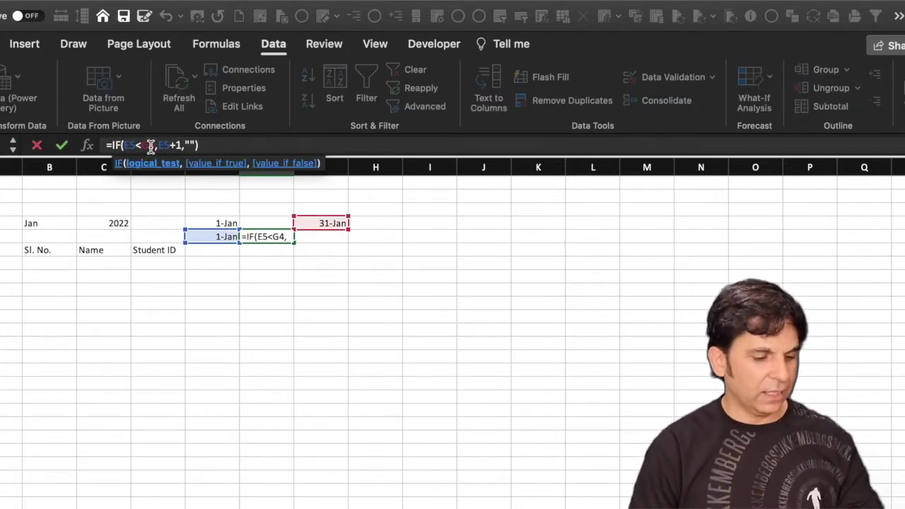
# Lock the month-end reference in F5's formula as $G$4.
pyautogui.doubleClick(150, 145)
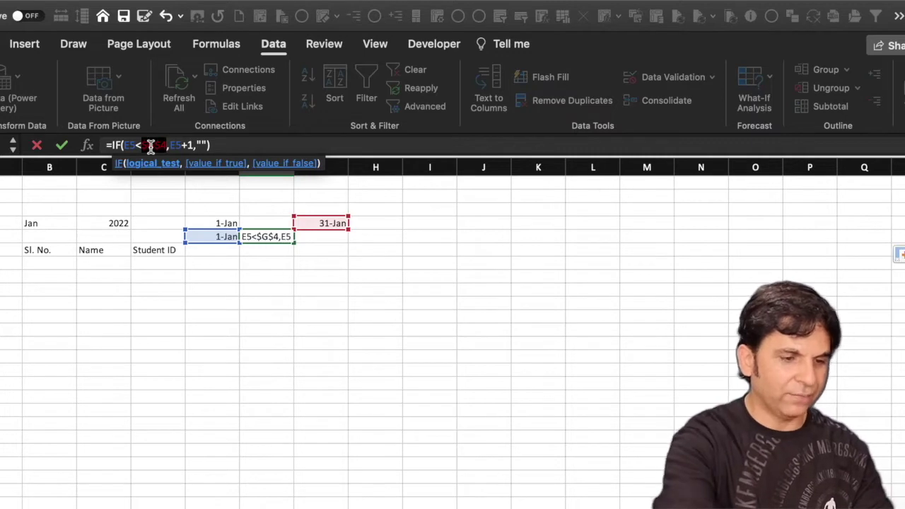
pyautogui.press('F4')
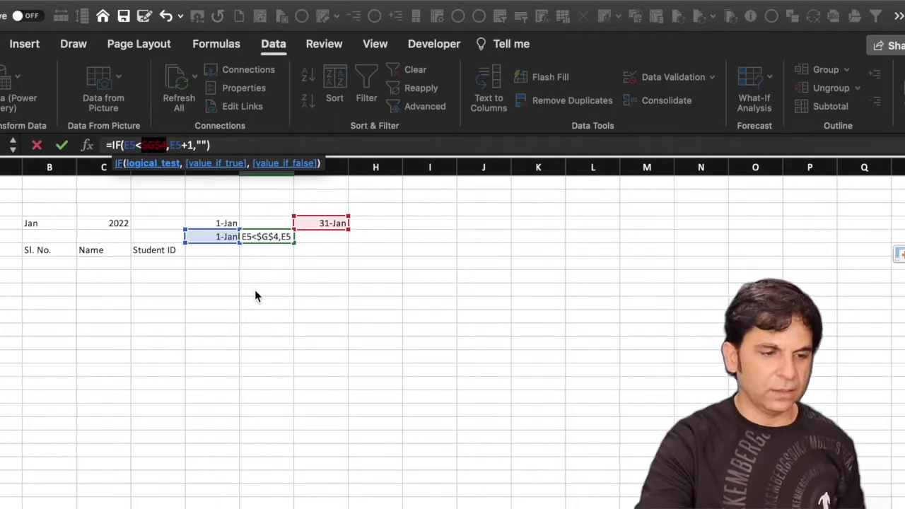
pyautogui.press('Return')
# Refill F5 across row 5 to Q5, giving dates 2-Jan through 13-Jan.
pyautogui.click(268, 237)
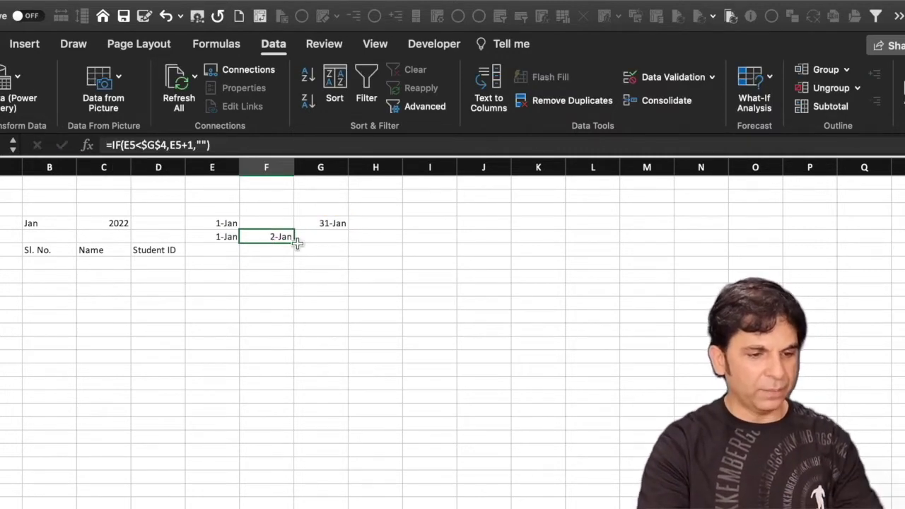
pyautogui.moveTo(295, 243); pyautogui.dragTo(737, 240)
pyautogui.moveTo(891, 241); pyautogui.dragTo(892, 242)
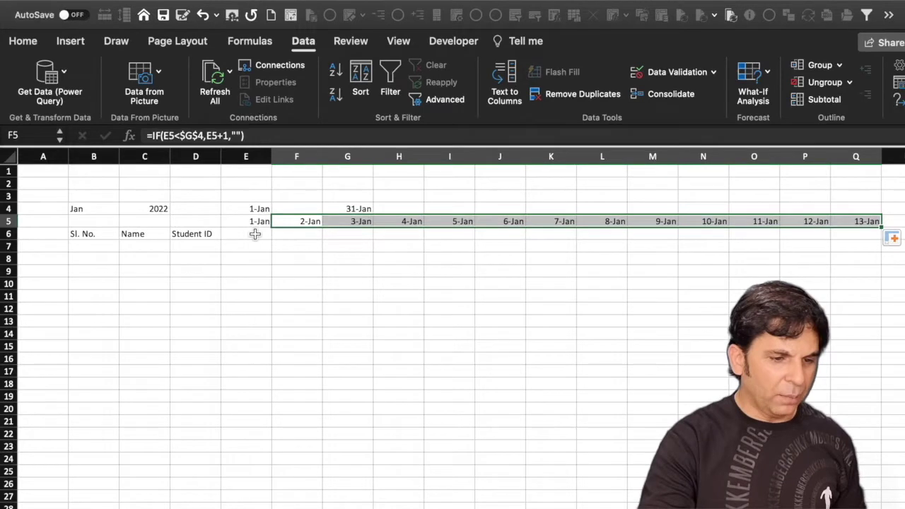
pyautogui.click(255, 234)
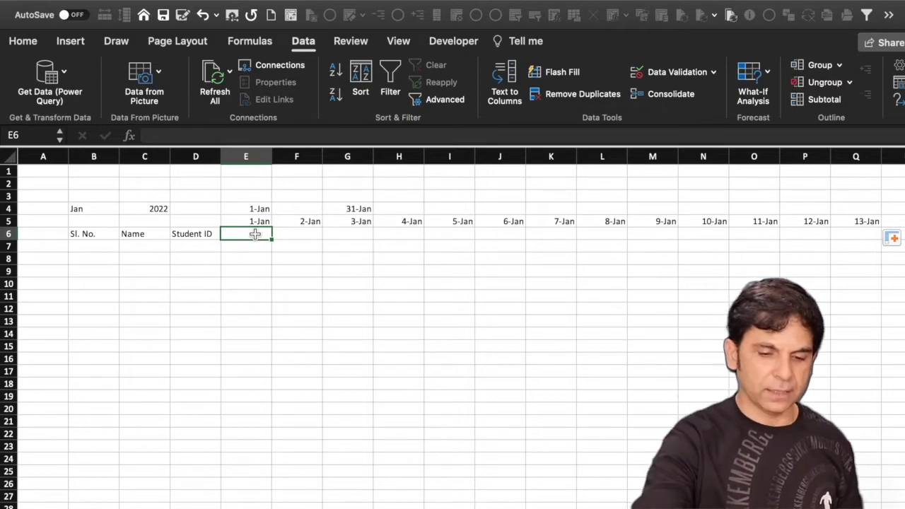
# Enter =TEXT(E5,"DDD") in E6 and fill it to Q6, showing weekdays Sat through Thu.
pyautogui.write('=text')
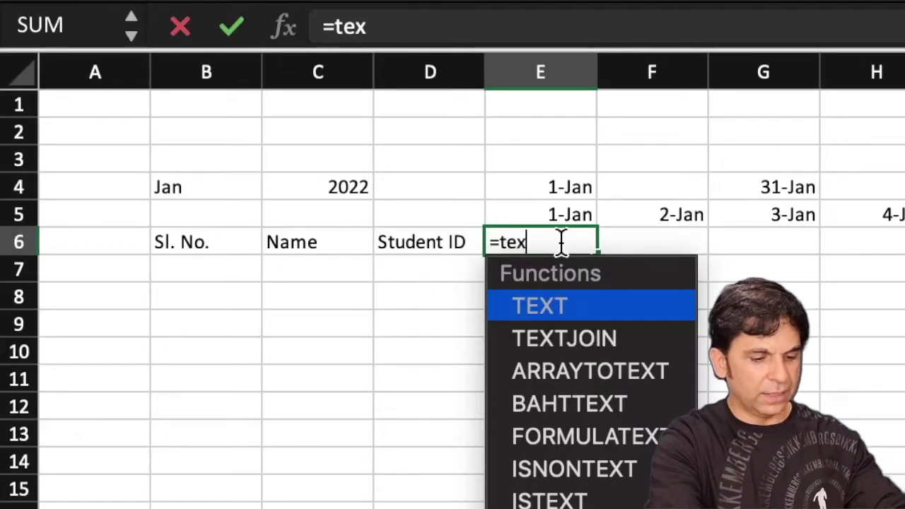
pyautogui.write('(')
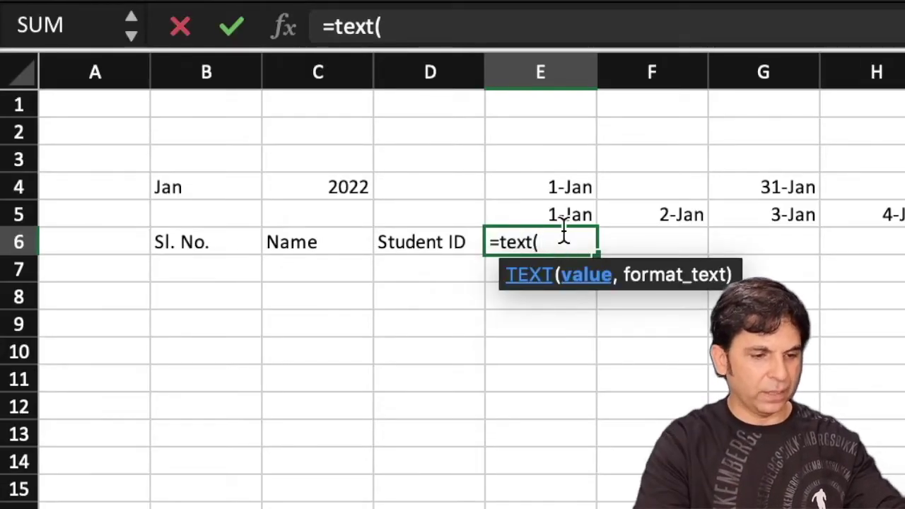
pyautogui.click(564, 212)
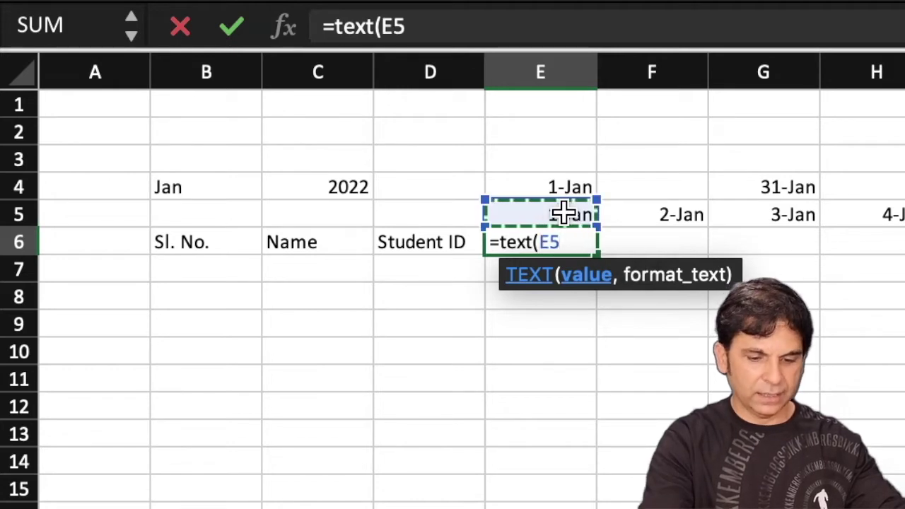
pyautogui.write(',"DDD')
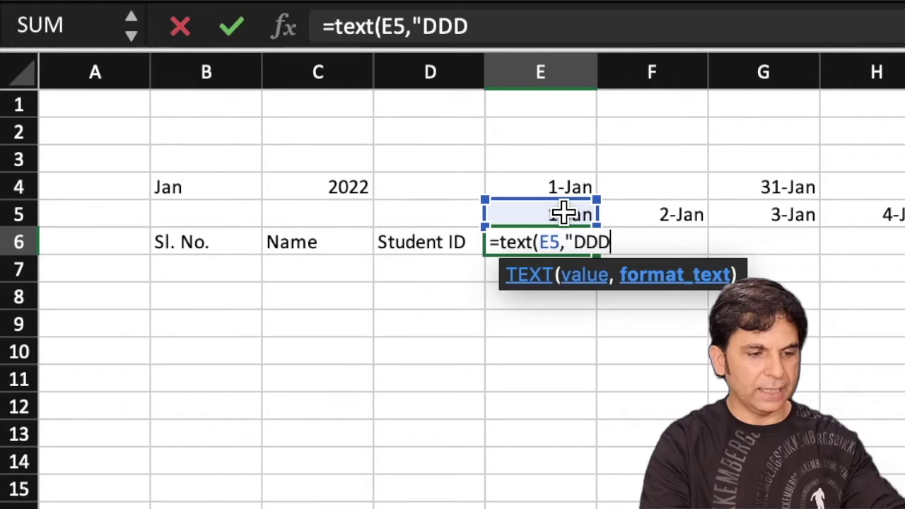
pyautogui.write(')')
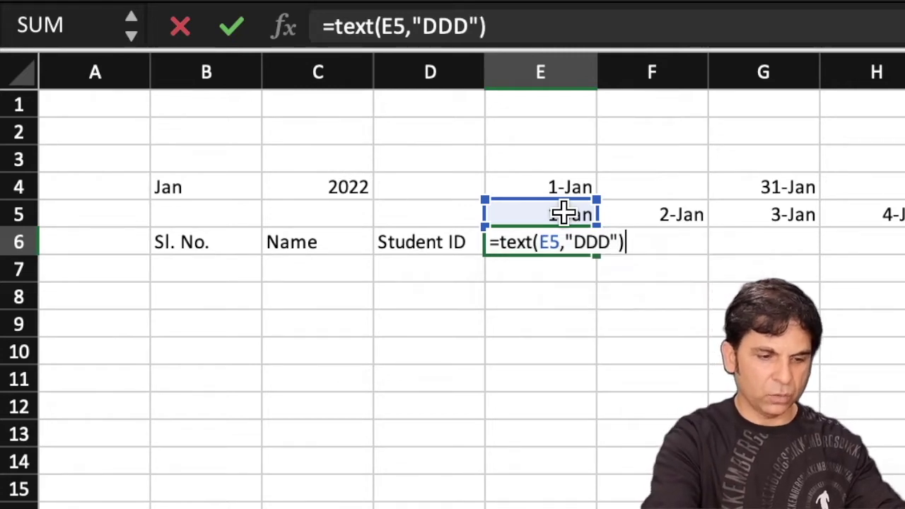
pyautogui.press('Return')
pyautogui.press('Up')
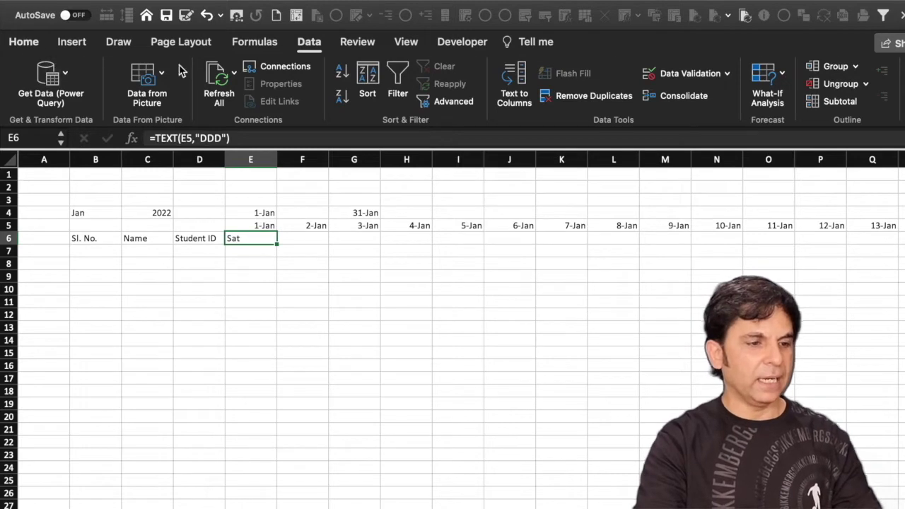
pyautogui.moveTo(279, 245); pyautogui.dragTo(900, 245)
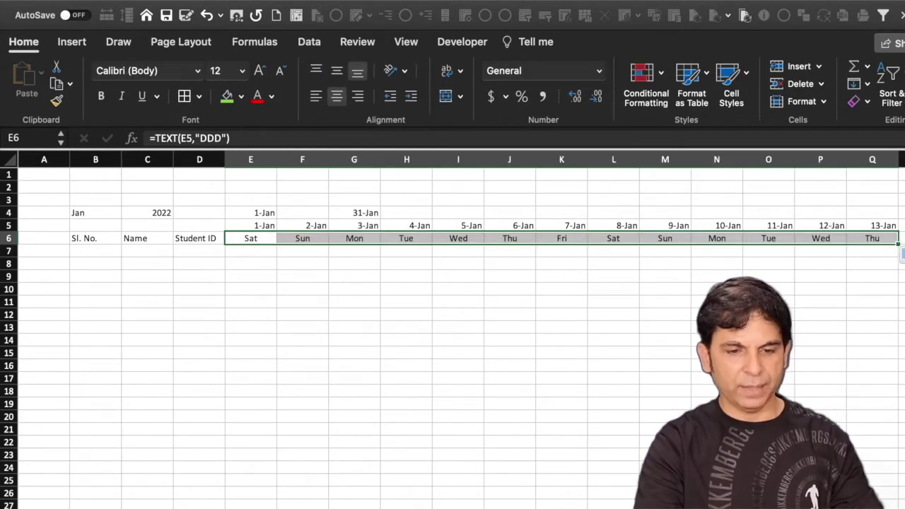
pyautogui.click(88, 212)
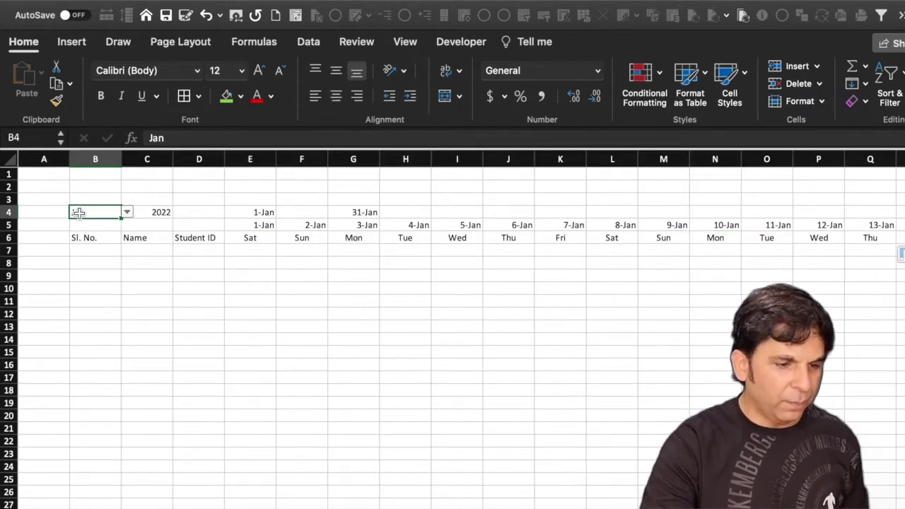
pyautogui.click(127, 213)
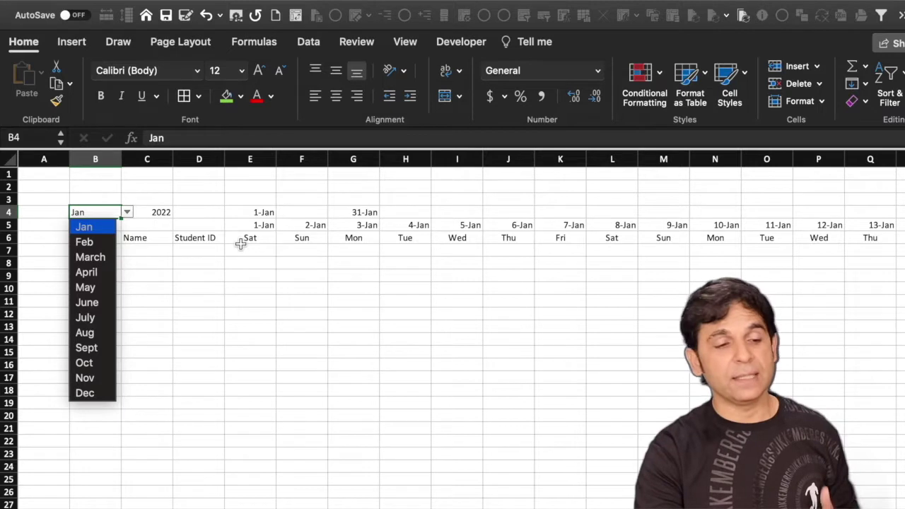
pyautogui.click(100, 244)
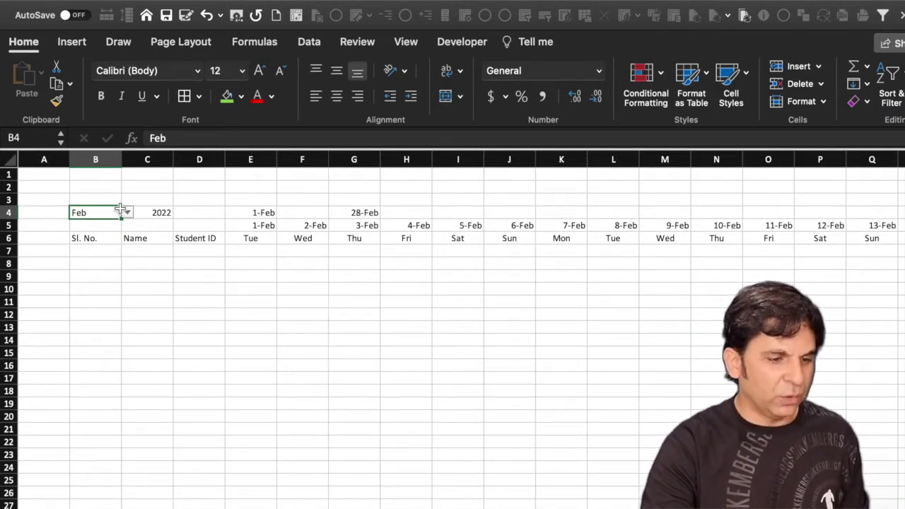
pyautogui.click(127, 213)
pyautogui.click(105, 228)
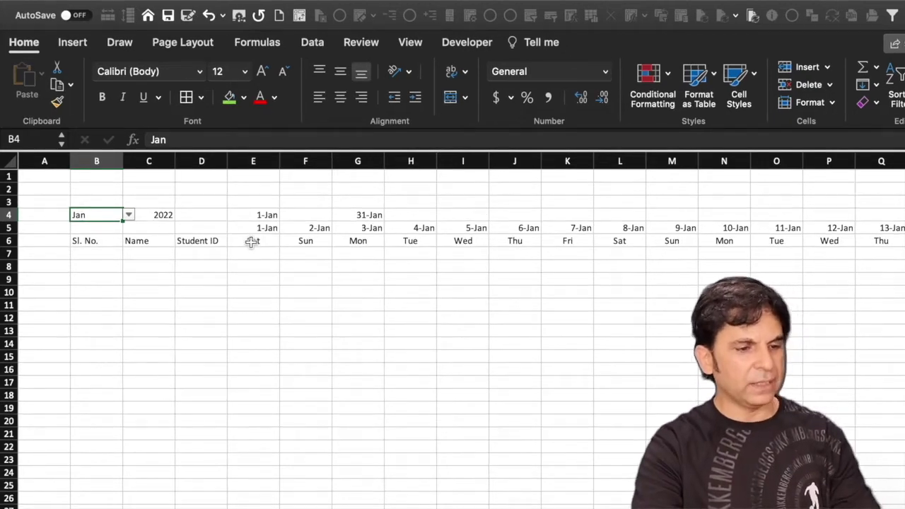
pyautogui.moveTo(252, 239); pyautogui.dragTo(447, 241)
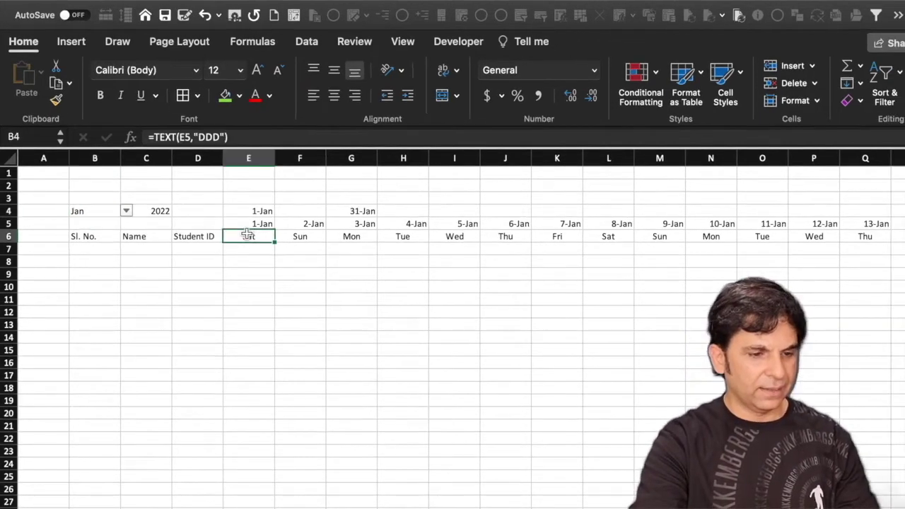
# Apply the custom format dd to E5:Q5 so dates display as 01 to 13.
pyautogui.moveTo(262, 224); pyautogui.dragTo(877, 226)
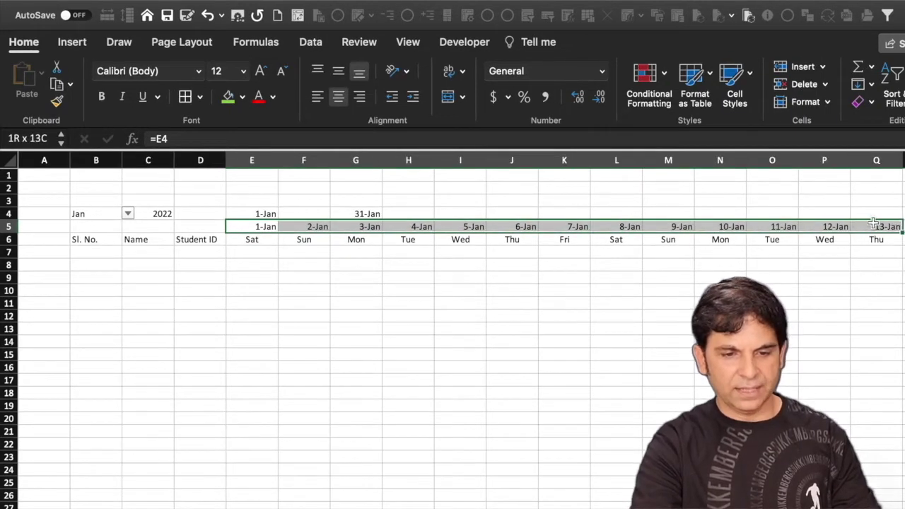
pyautogui.rightClick(829, 224)
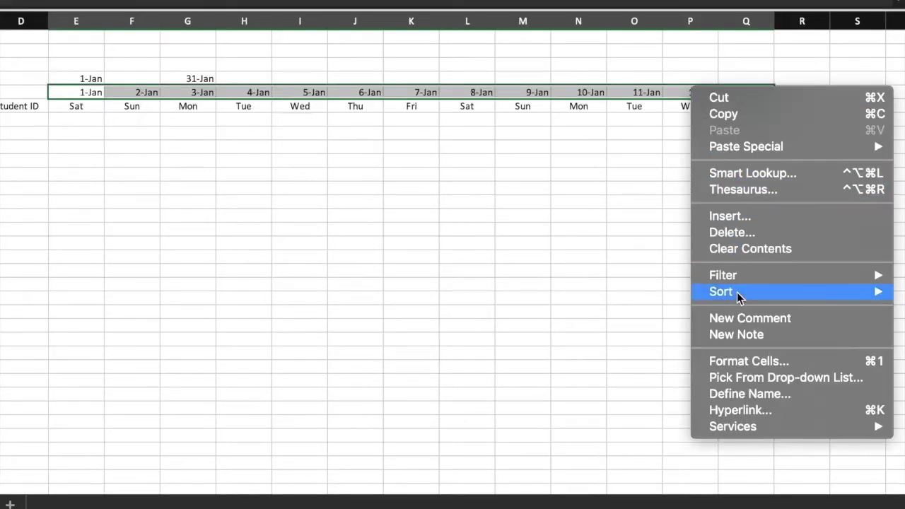
pyautogui.click(752, 360)
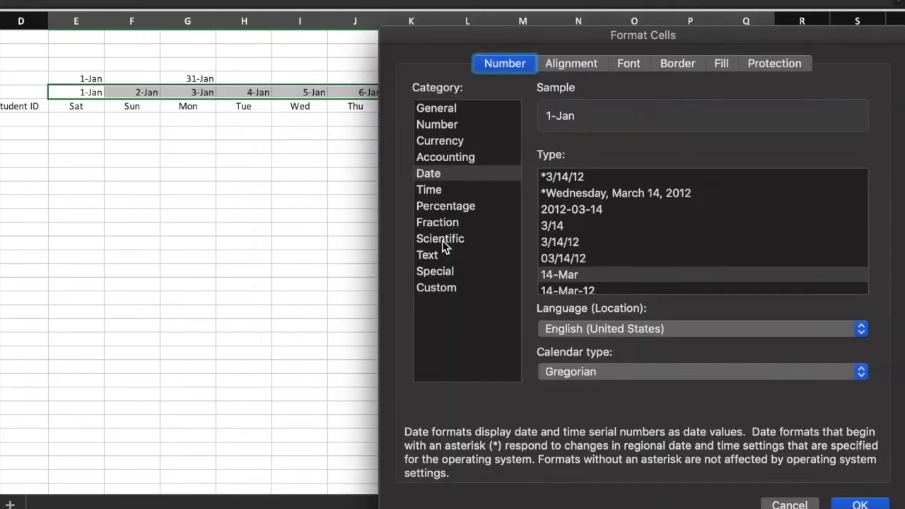
pyautogui.click(511, 326)
pyautogui.click(663, 243)
pyautogui.write('dd')
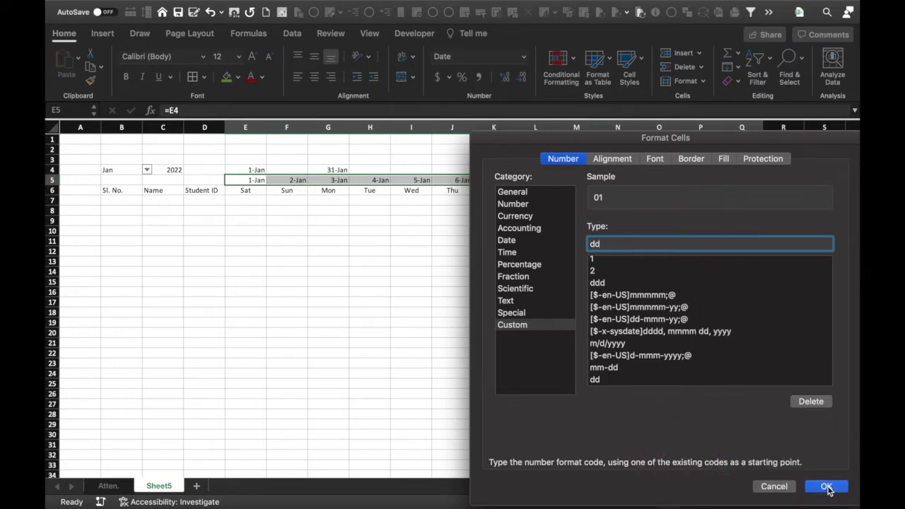
pyautogui.click(827, 487)
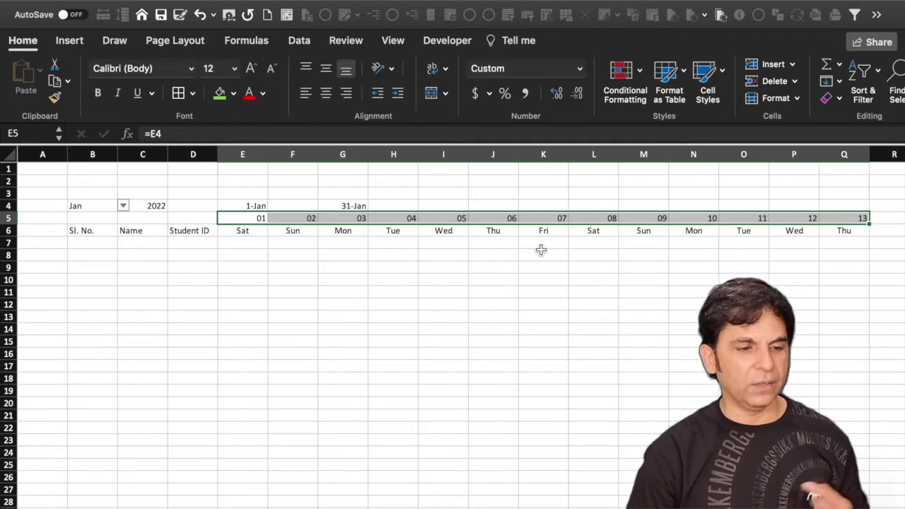
pyautogui.moveTo(243, 230)
pyautogui.mouseDown()
pyautogui.moveTo(735, 213)
pyautogui.moveTo(836, 231)
pyautogui.mouseUp()
# Rotate the E6:Q6 weekday names to run downward.
pyautogui.click(445, 69)
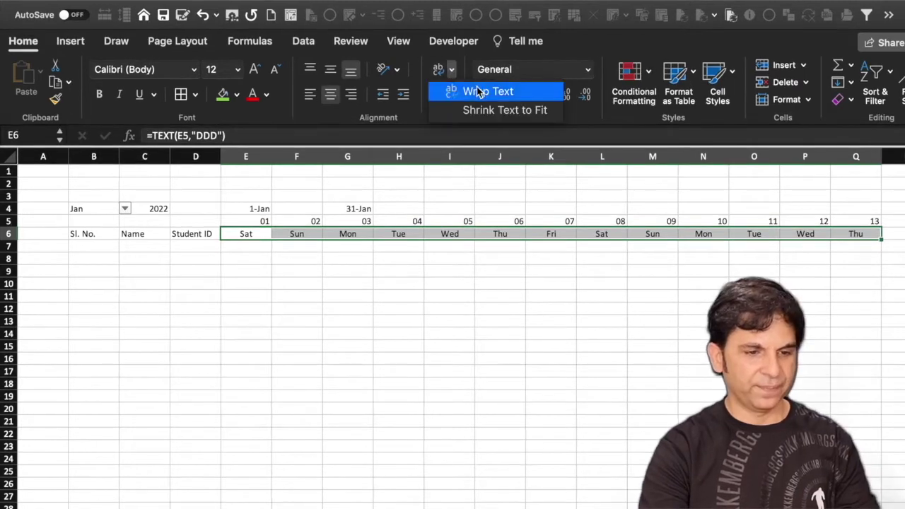
pyautogui.click(394, 71)
pyautogui.click(399, 72)
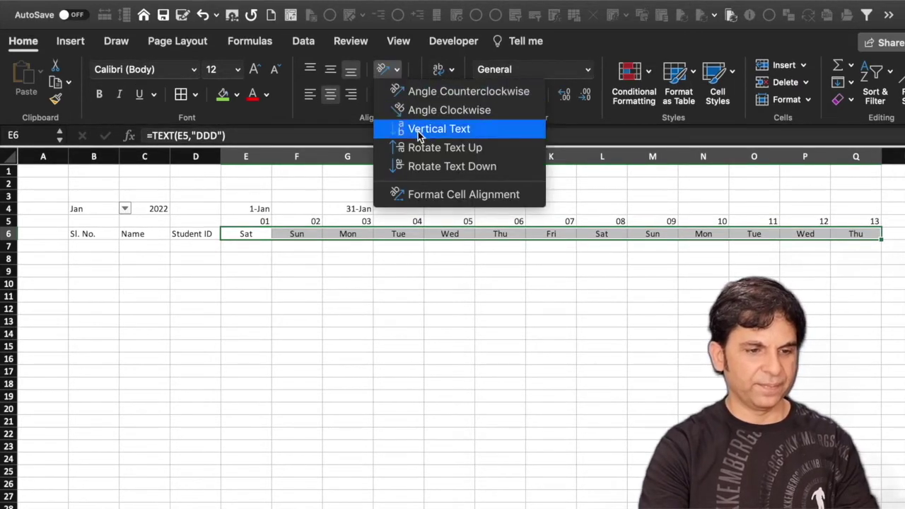
pyautogui.click(427, 166)
pyautogui.click(442, 271)
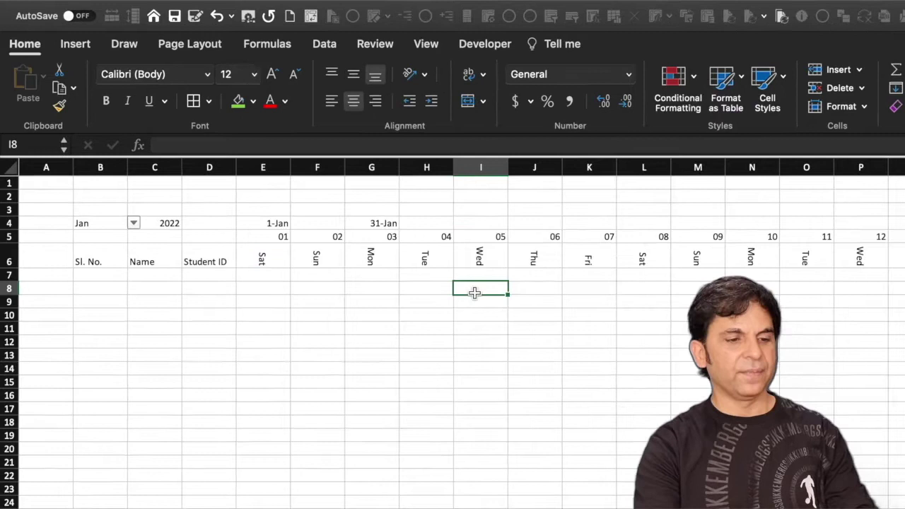
# AutoFit columns E through Q to narrow widths, then select Q5:Q6.
pyautogui.moveTo(263, 167); pyautogui.dragTo(899, 166)
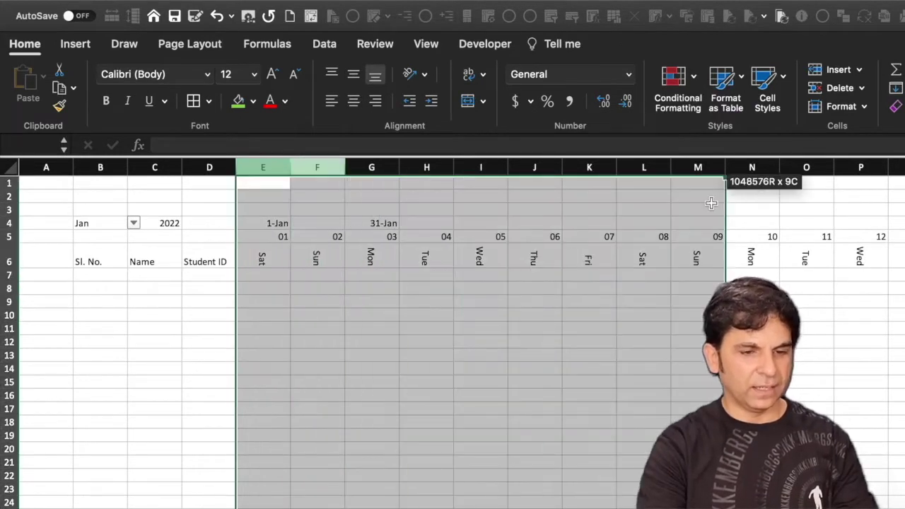
pyautogui.doubleClick(290, 167)
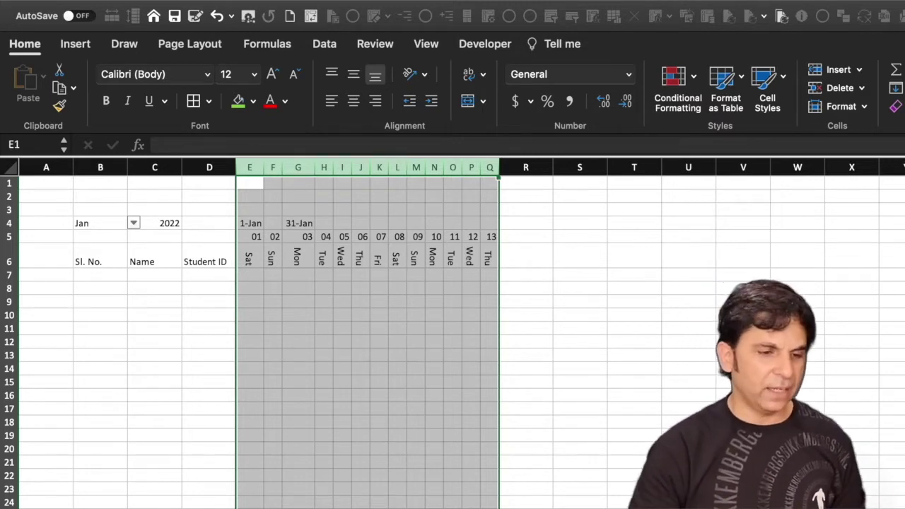
pyautogui.click(659, 299)
pyautogui.click(493, 239)
pyautogui.click(491, 261)
pyautogui.moveTo(420, 181); pyautogui.dragTo(419, 195)
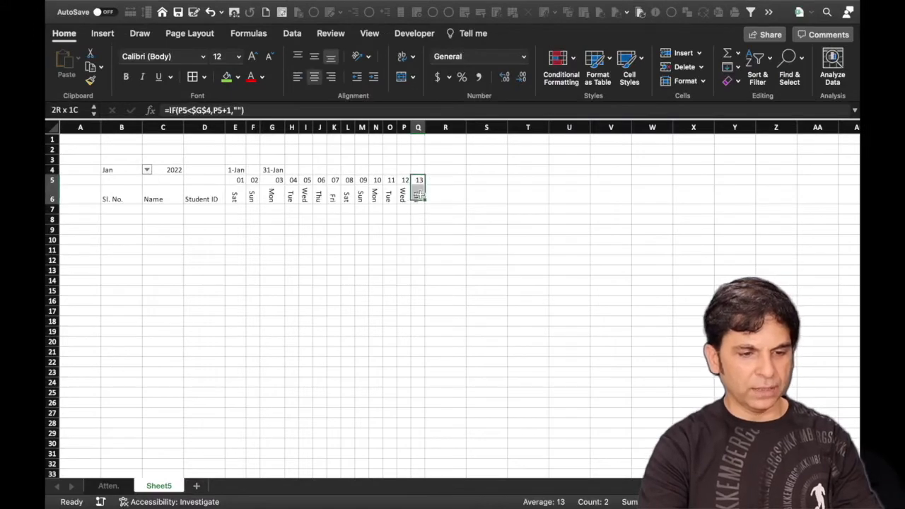
# Fill Q5:Q6 right to column AI for days 01–31 and readjust all column widths.
pyautogui.moveTo(425, 204)
pyautogui.mouseDown()
pyautogui.moveTo(857, 229)
pyautogui.moveTo(677, 208)
pyautogui.mouseUp()
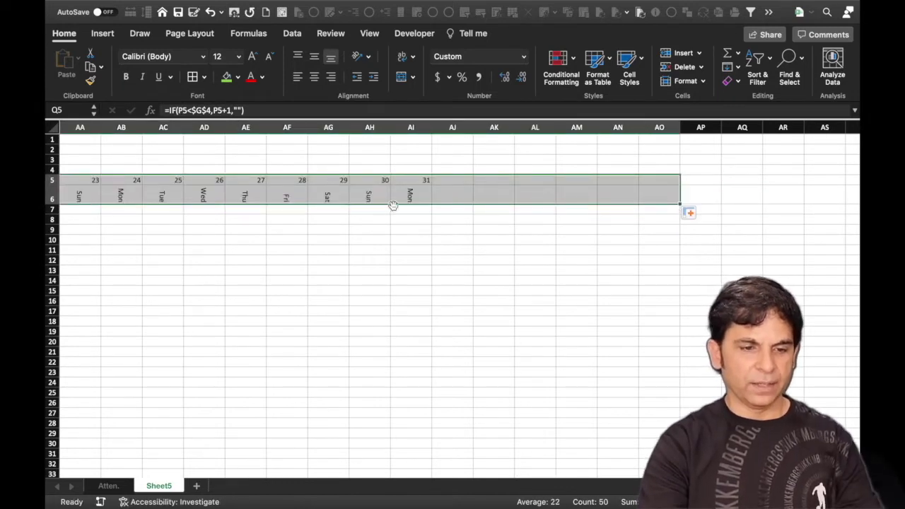
pyautogui.click(53, 127)
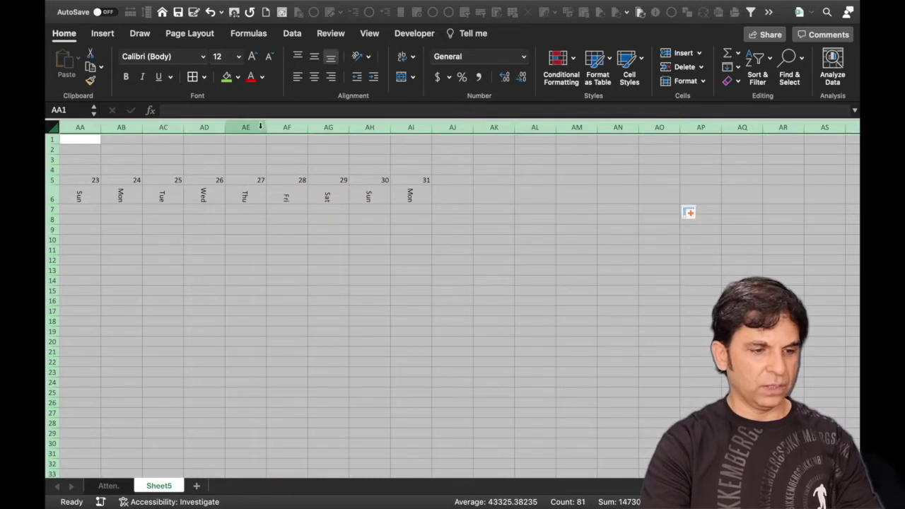
pyautogui.moveTo(265, 126); pyautogui.dragTo(593, 411)
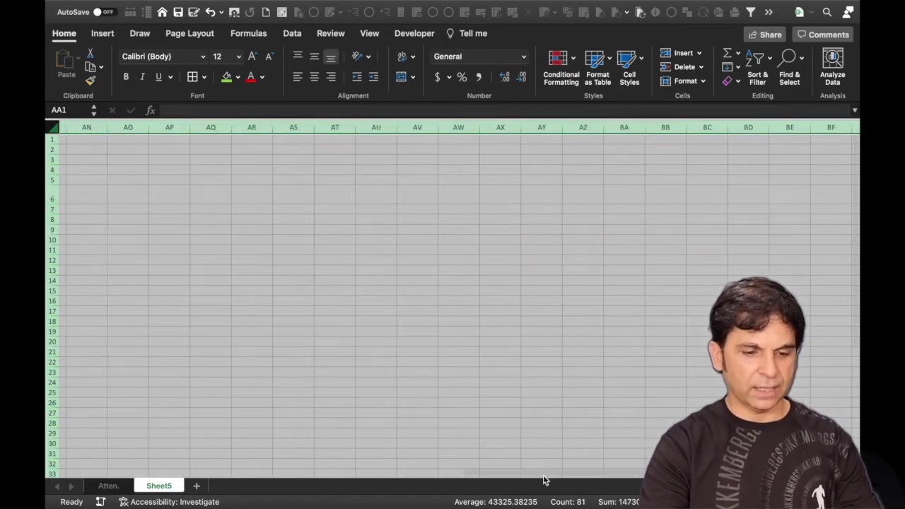
pyautogui.moveTo(545, 480); pyautogui.dragTo(95, 449)
pyautogui.click(617, 311)
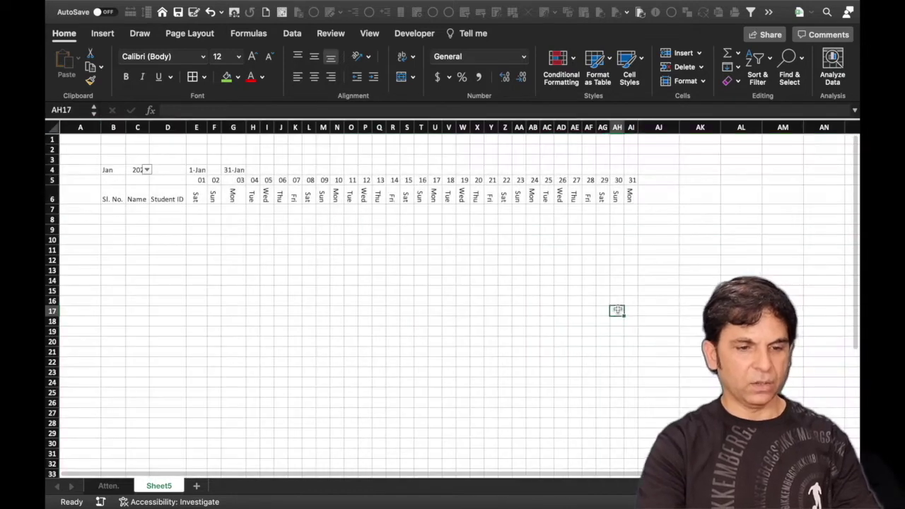
pyautogui.click(675, 180)
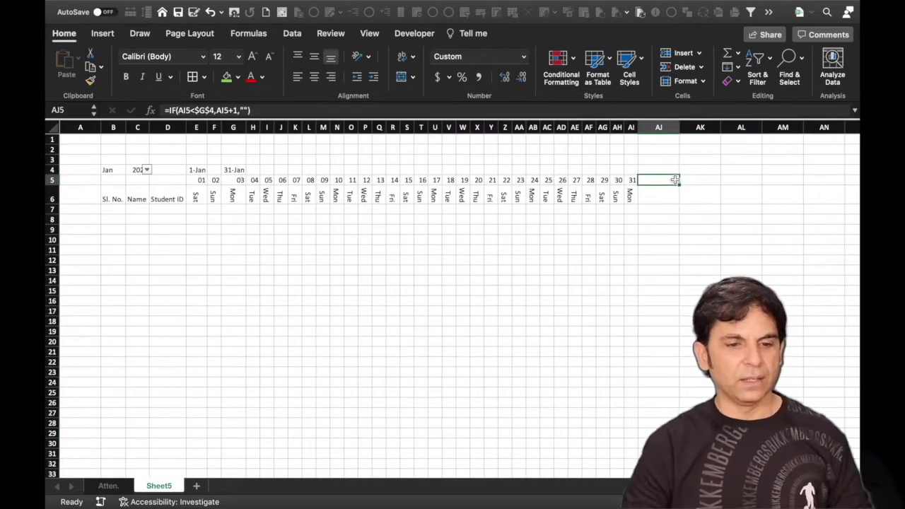
pyautogui.click(121, 171)
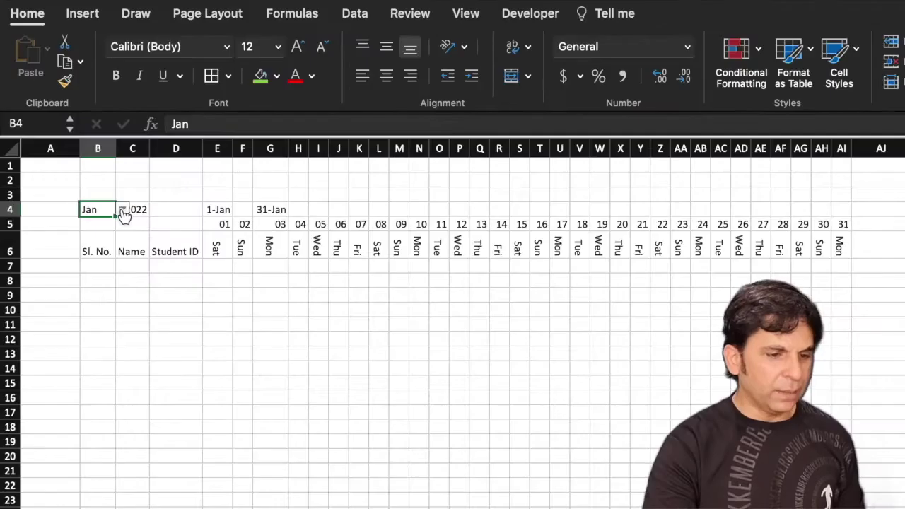
# Switch the month in B4 to Feb.
pyautogui.click(130, 172)
pyautogui.click(111, 244)
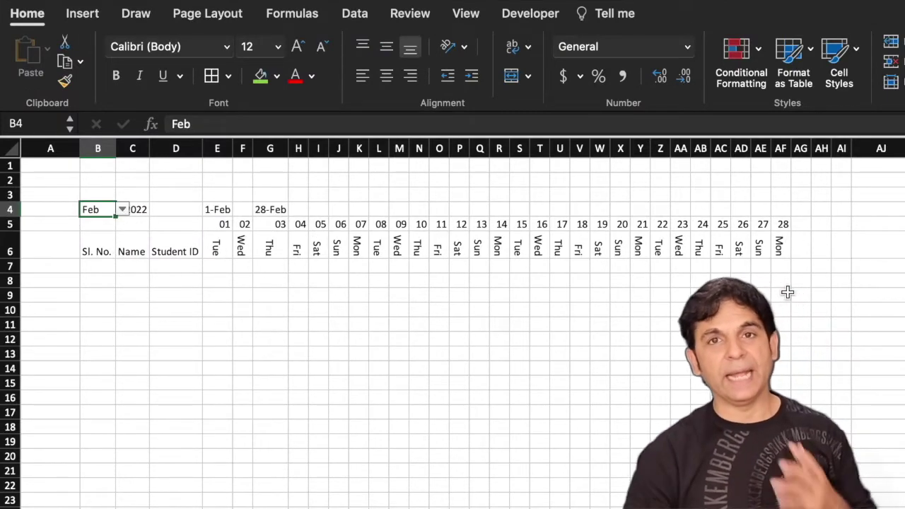
pyautogui.click(578, 319)
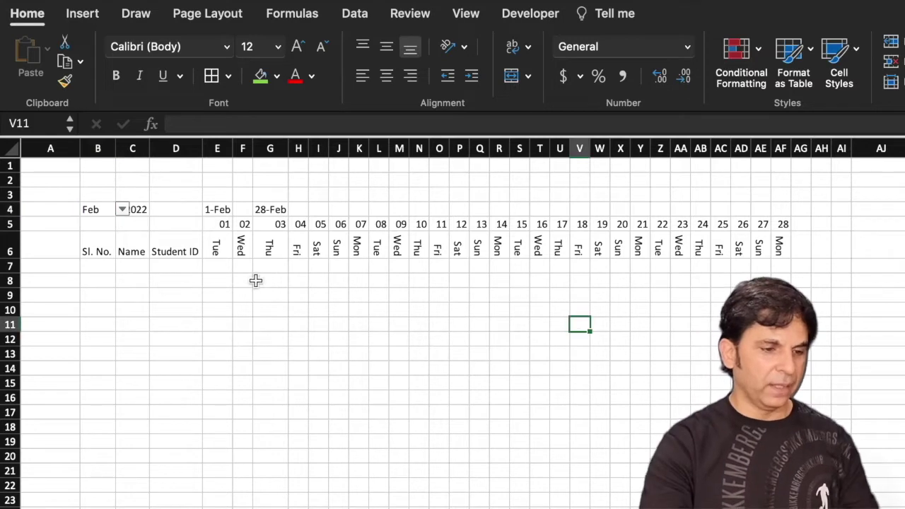
# Enter 1 in B7 and fill the series down to B23 for serial numbers 1–17.
pyautogui.click(105, 265)
pyautogui.write('1')
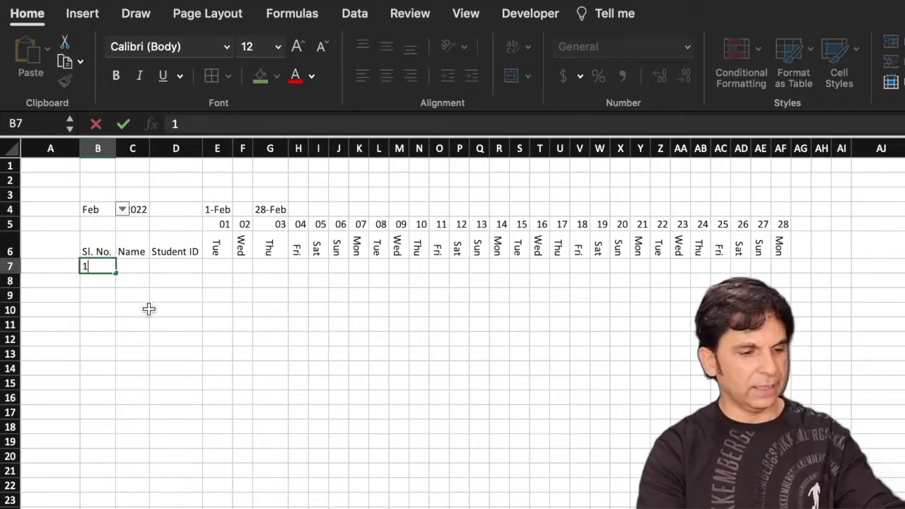
pyautogui.click(147, 308)
pyautogui.click(110, 266)
pyautogui.moveTo(117, 273); pyautogui.dragTo(110, 507)
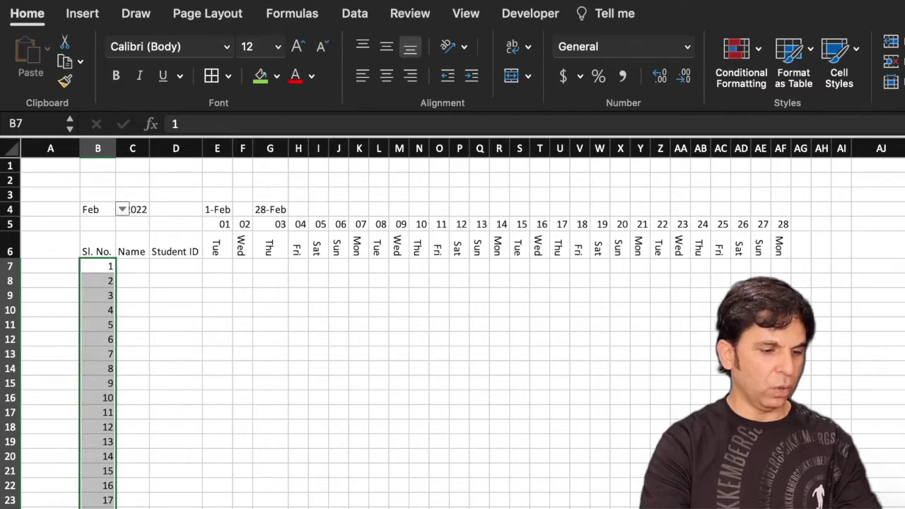
pyautogui.click(153, 473)
# Centre all sheet text horizontally and vertically and set the font to Times New Roman.
pyautogui.click(8, 148)
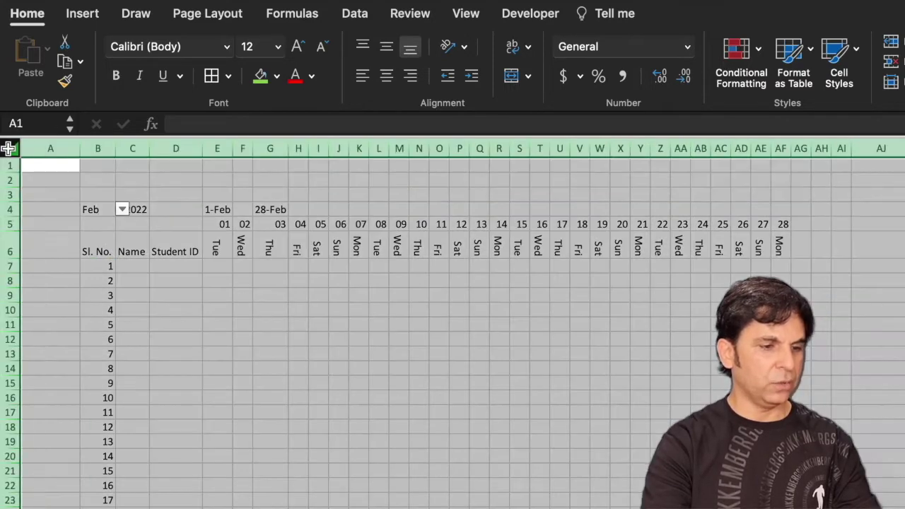
pyautogui.click(384, 76)
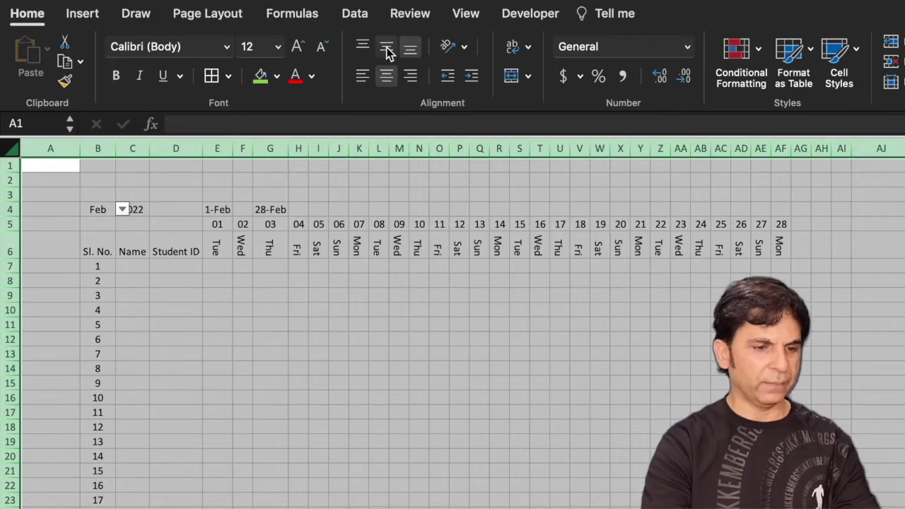
pyautogui.click(387, 49)
pyautogui.click(226, 48)
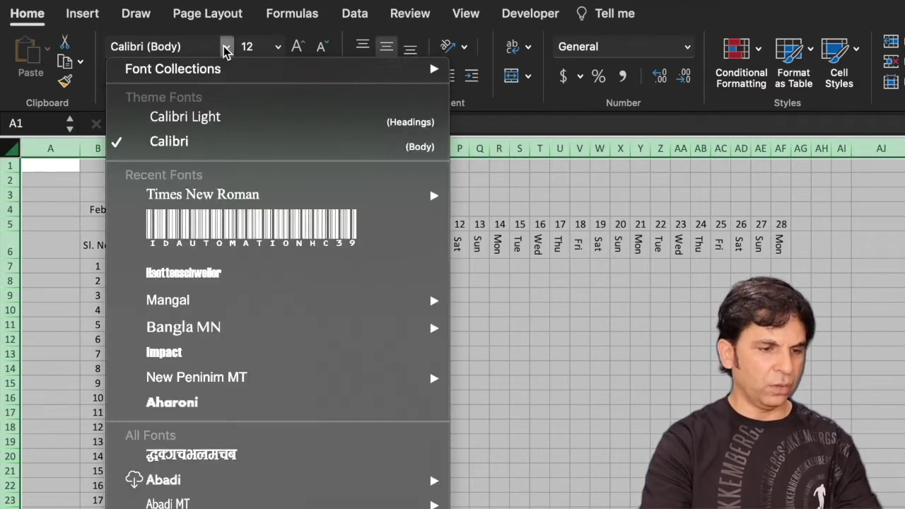
pyautogui.click(233, 195)
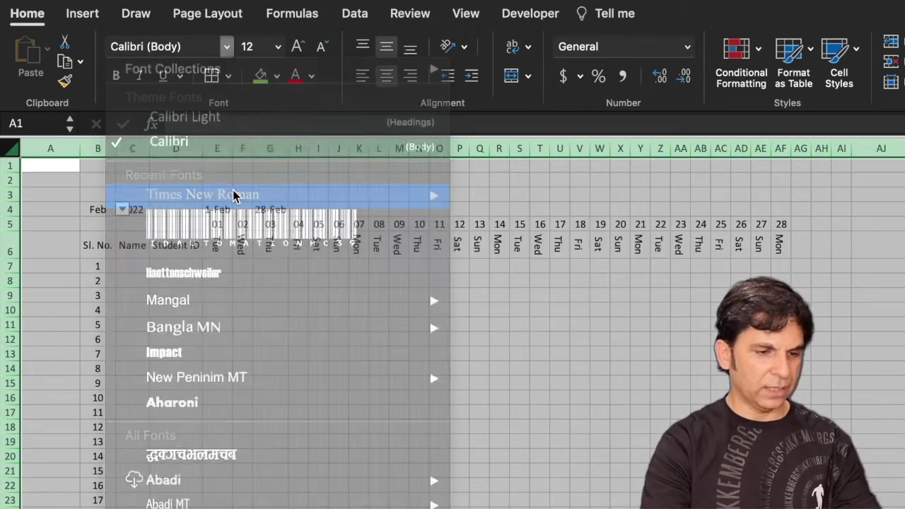
pyautogui.click(275, 364)
pyautogui.moveTo(76, 161)
pyautogui.mouseDown()
pyautogui.moveTo(485, 383)
pyautogui.moveTo(625, 415)
pyautogui.mouseUp()
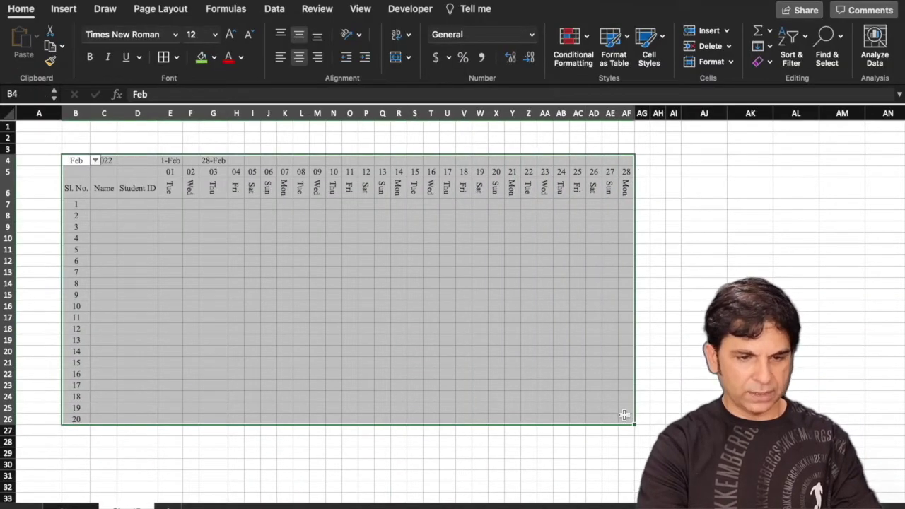
pyautogui.click(390, 252)
# Switch the month in B4 back to Jan.
pyautogui.click(75, 161)
pyautogui.click(95, 161)
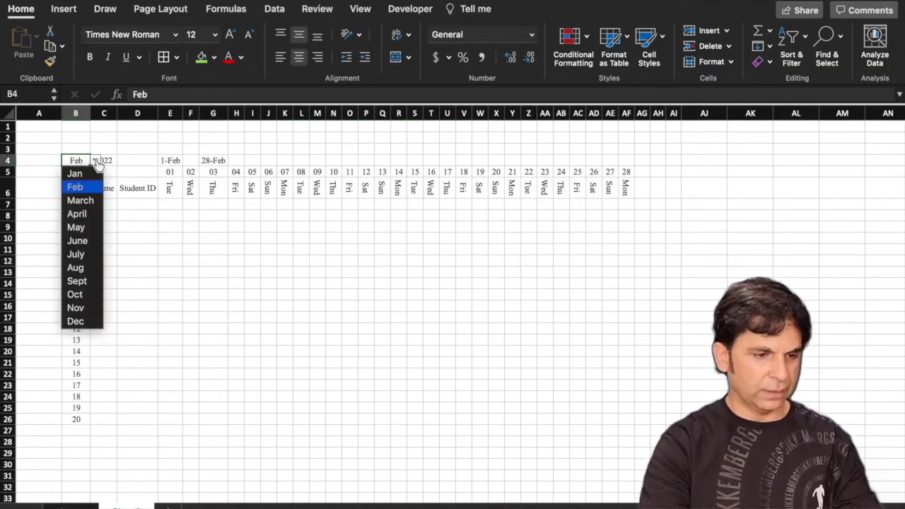
pyautogui.click(89, 174)
pyautogui.click(143, 203)
# Apply All Borders to the attendance table B4:AI26.
pyautogui.moveTo(83, 161)
pyautogui.mouseDown()
pyautogui.moveTo(511, 418)
pyautogui.moveTo(675, 418)
pyautogui.mouseUp()
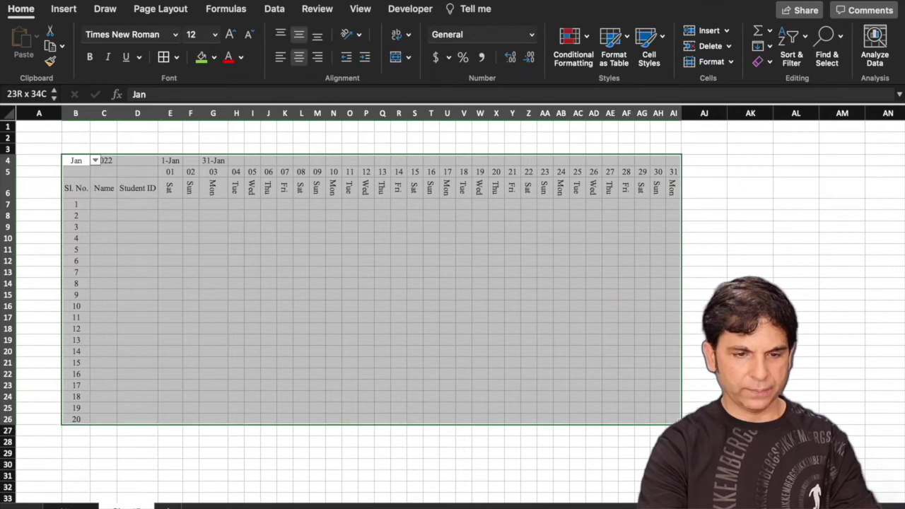
pyautogui.click(167, 62)
pyautogui.moveTo(319, 161); pyautogui.dragTo(751, 160)
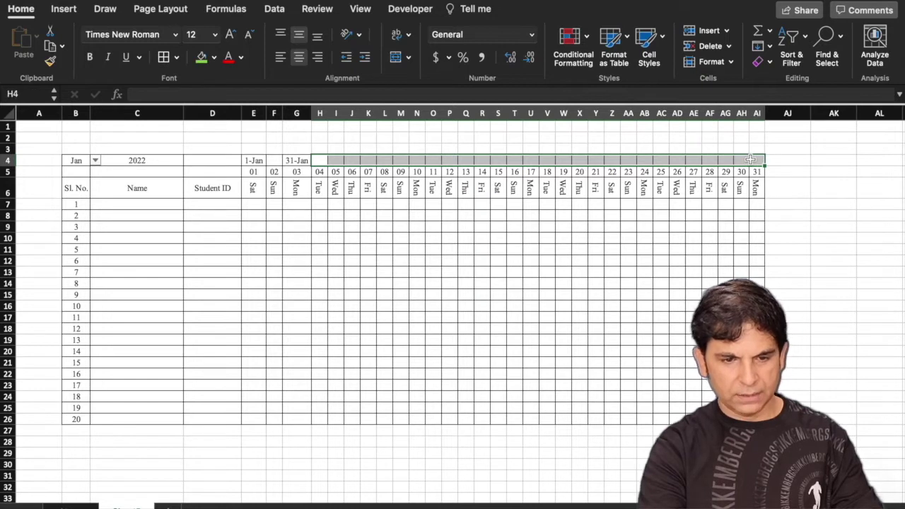
# Merge H4:AI4, enter the title 'Atten. Sheet', and make row 4 taller.
pyautogui.click(395, 58)
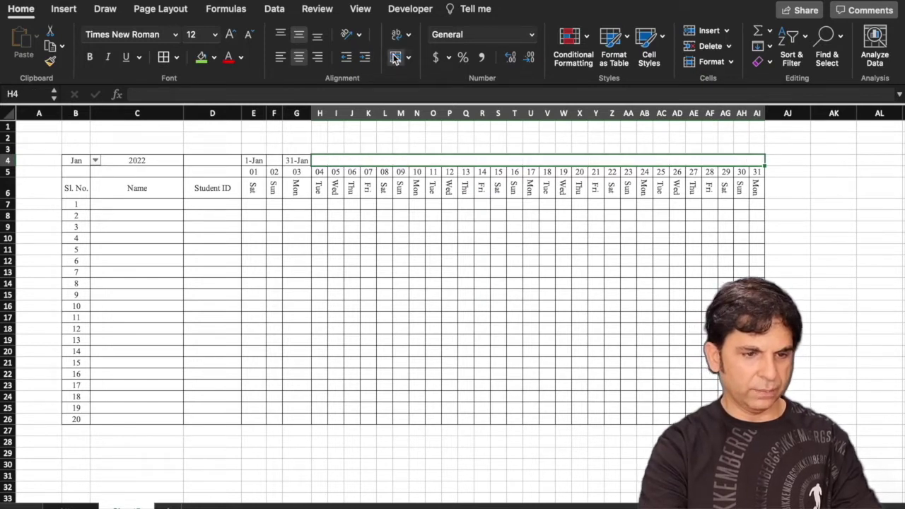
pyautogui.write('Atten. Sh')
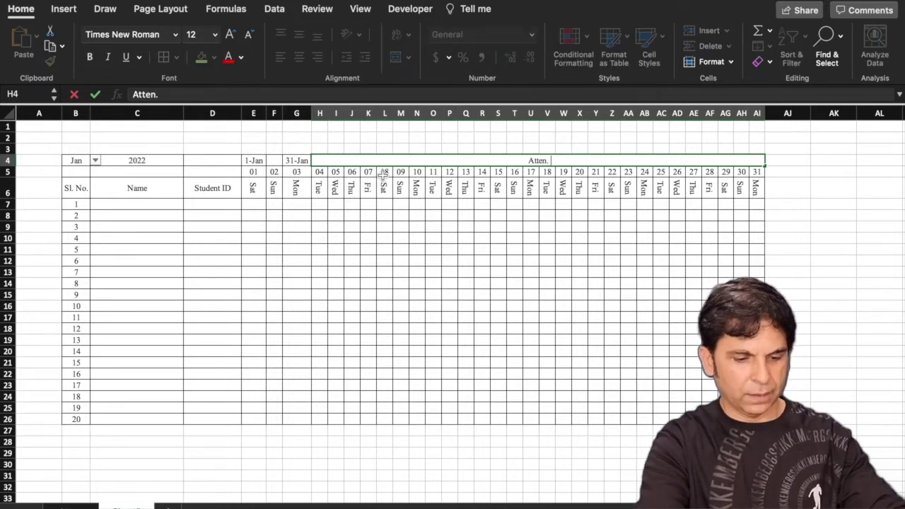
pyautogui.write('eet')
pyautogui.click(527, 259)
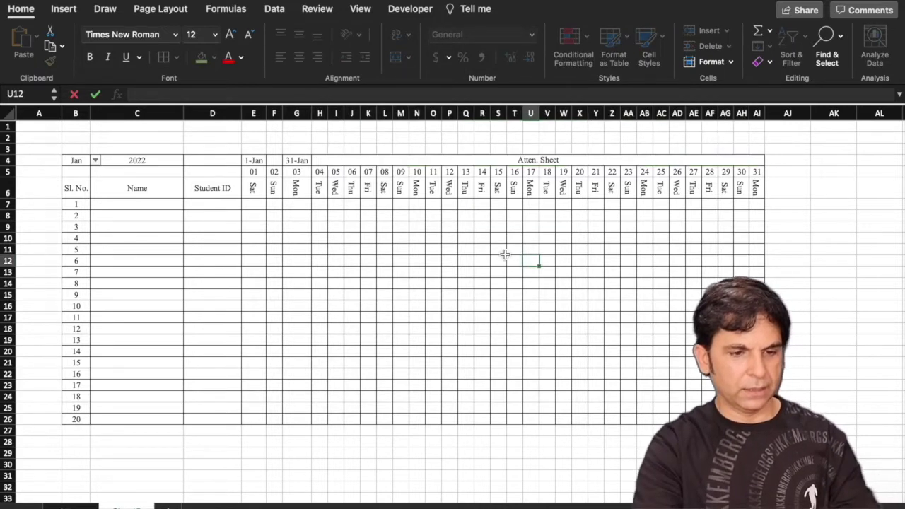
pyautogui.moveTo(16, 166); pyautogui.dragTo(15, 177)
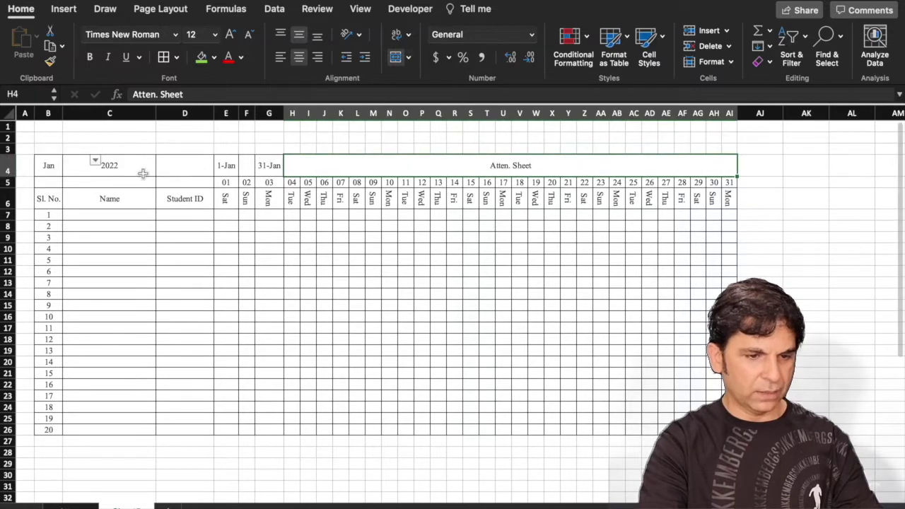
# Format the title bold, dark red and larger on a light green fill.
pyautogui.click(215, 58)
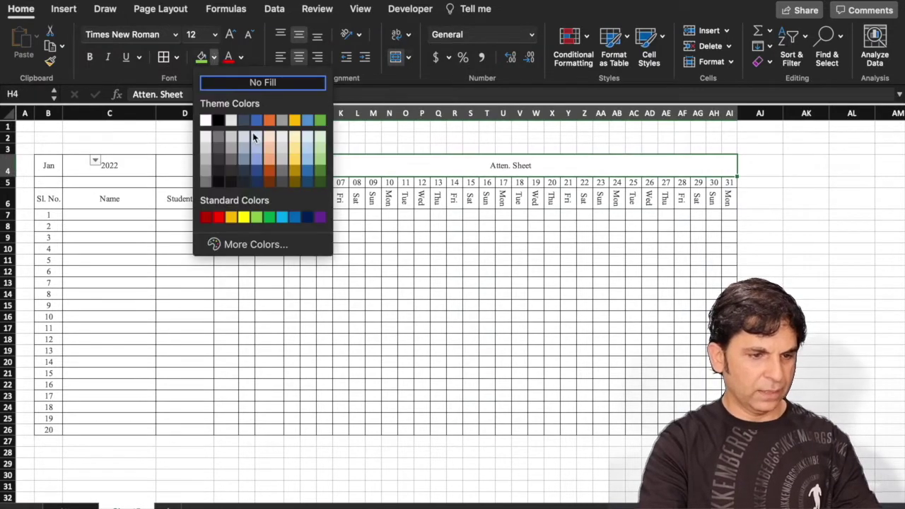
pyautogui.click(320, 142)
pyautogui.click(241, 57)
pyautogui.click(233, 217)
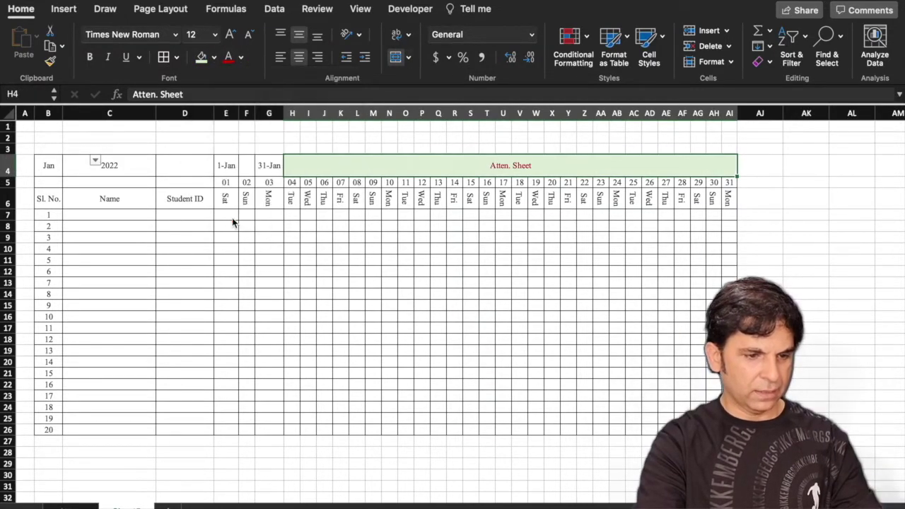
pyautogui.click(89, 57)
pyautogui.click(230, 36)
pyautogui.click(230, 35)
pyautogui.click(230, 35)
pyautogui.click(230, 36)
pyautogui.click(230, 36)
pyautogui.click(230, 35)
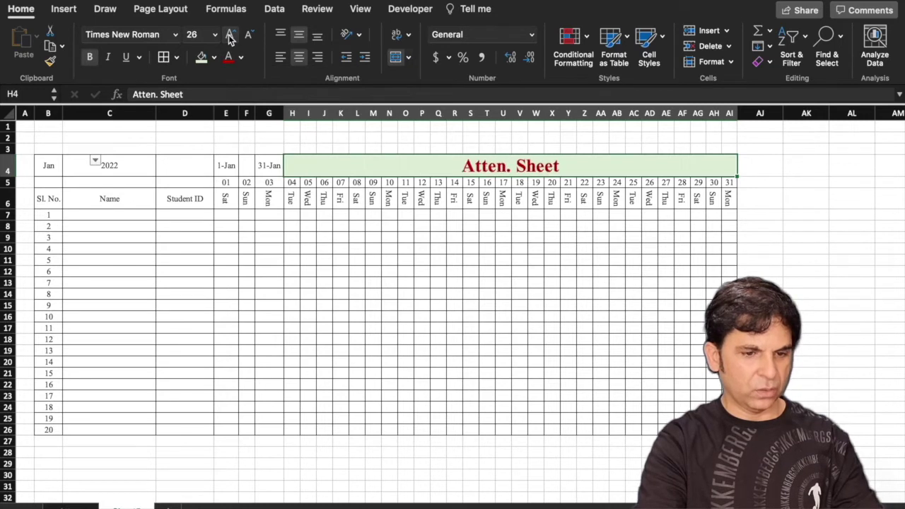
pyautogui.click(48, 165)
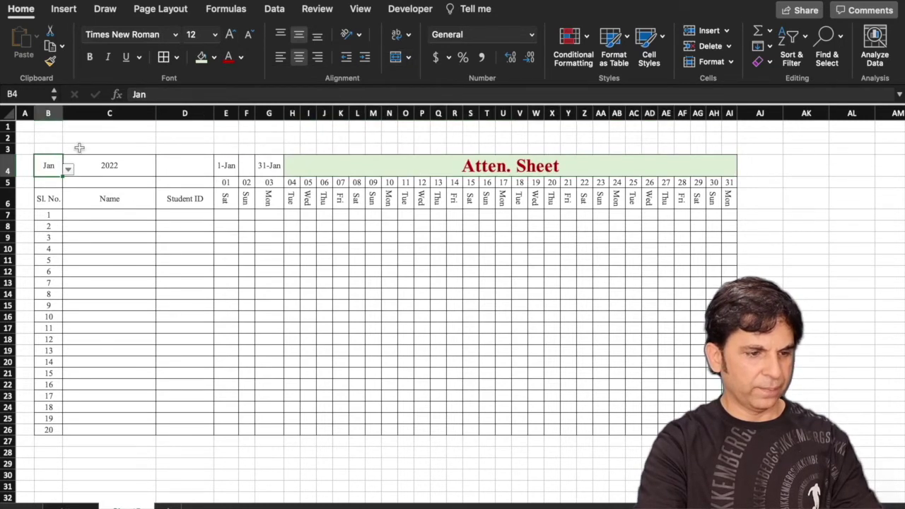
# Fill the month and year cells B4 and C4 yellow with red text.
pyautogui.click(214, 58)
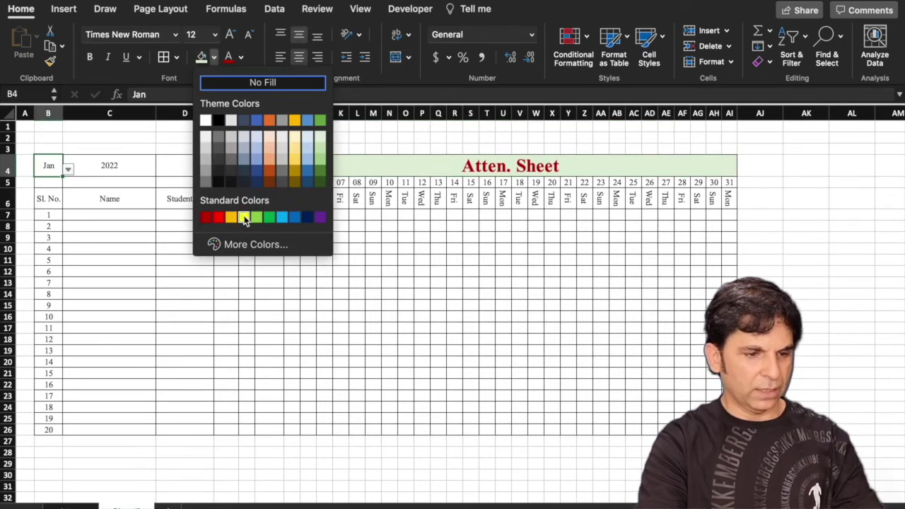
pyautogui.click(244, 218)
pyautogui.click(241, 58)
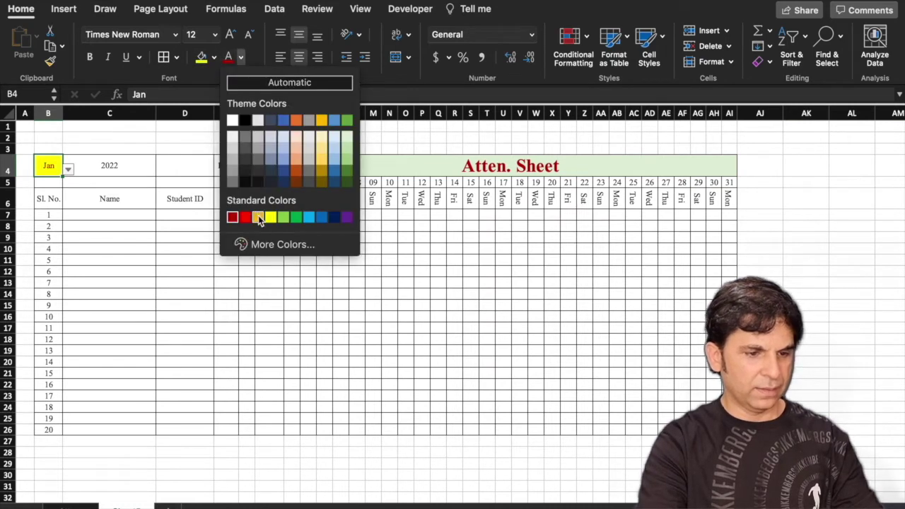
pyautogui.click(259, 218)
pyautogui.click(67, 169)
pyautogui.click(47, 184)
pyautogui.click(241, 57)
pyautogui.click(232, 218)
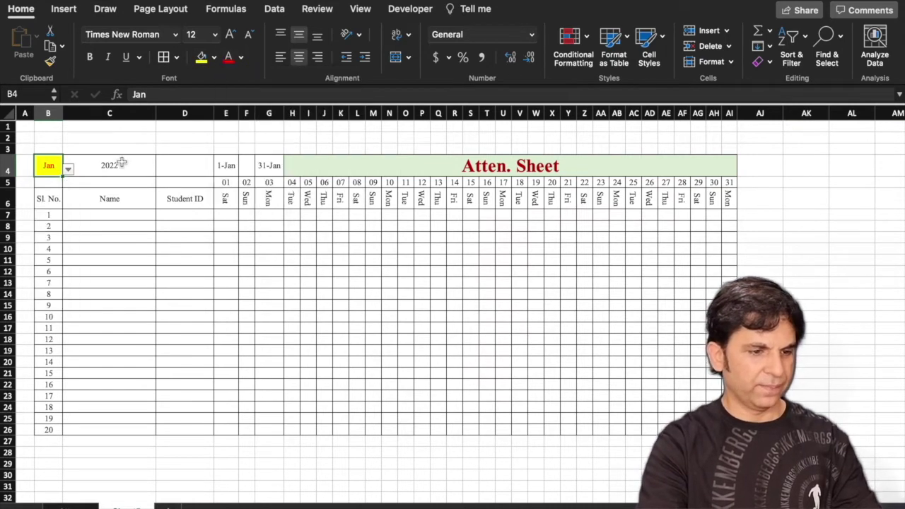
pyautogui.click(110, 165)
pyautogui.click(201, 57)
# Type To in F4 between the two dates and widen column F to fit it.
pyautogui.click(244, 166)
pyautogui.write('T')
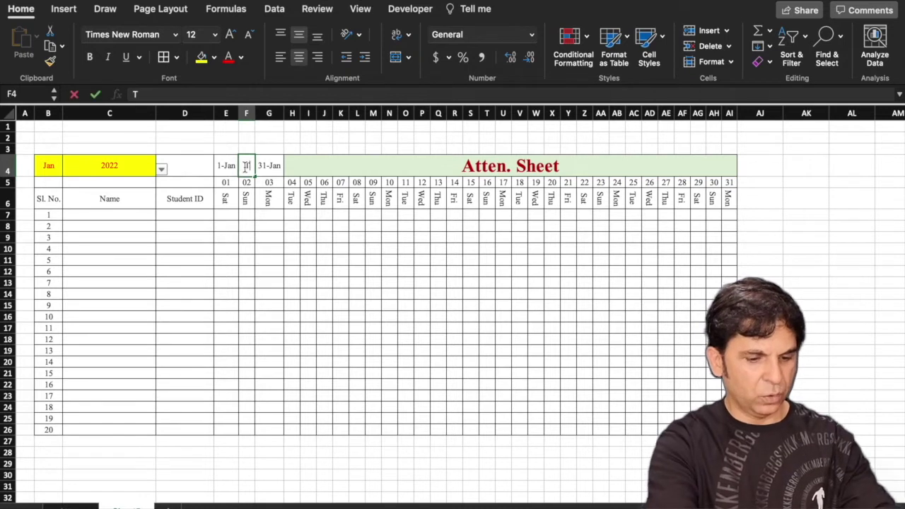
pyautogui.write('o')
pyautogui.click(342, 222)
pyautogui.moveTo(255, 113); pyautogui.dragTo(259, 123)
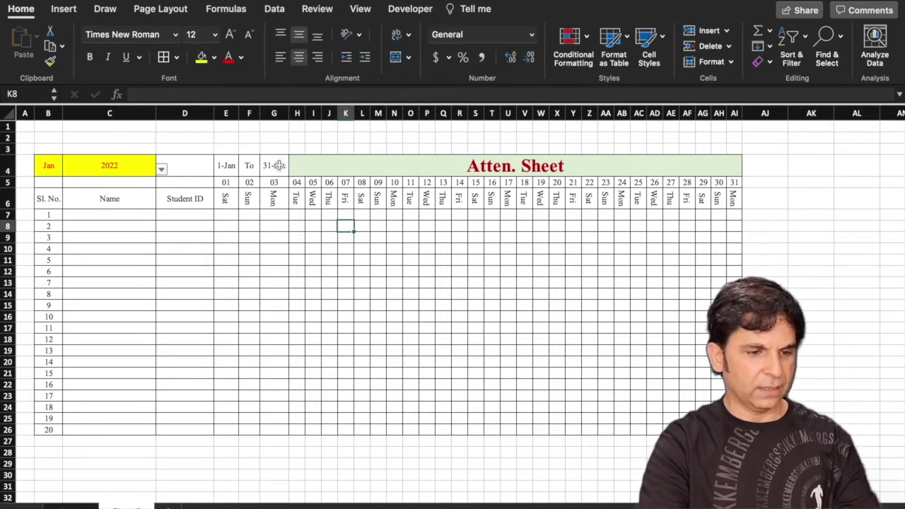
pyautogui.click(203, 167)
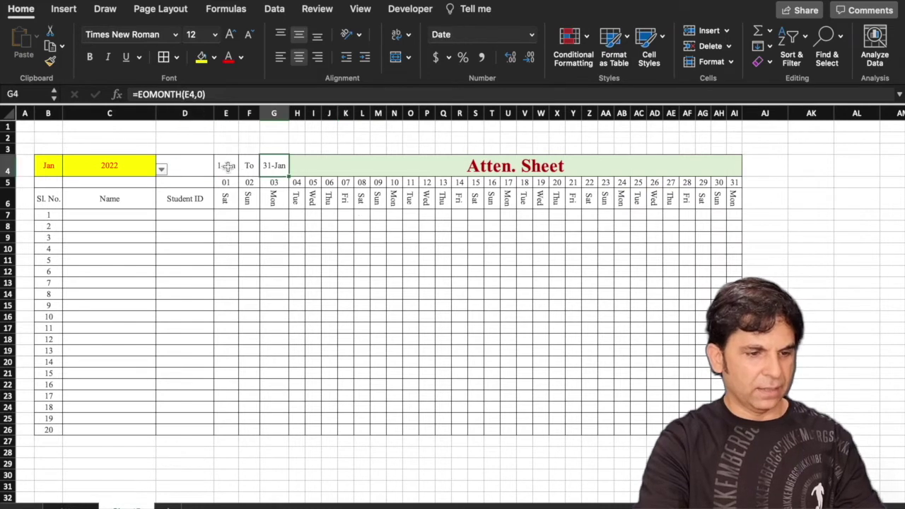
pyautogui.click(226, 166)
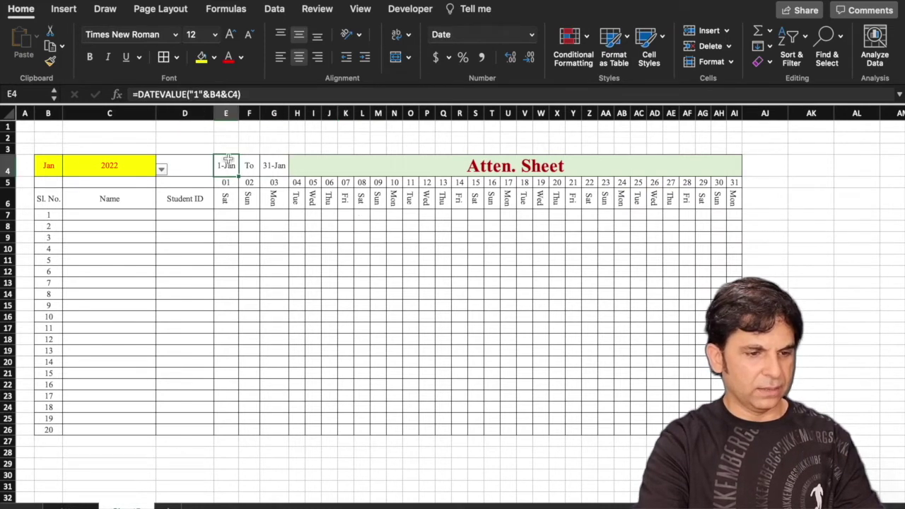
pyautogui.click(324, 282)
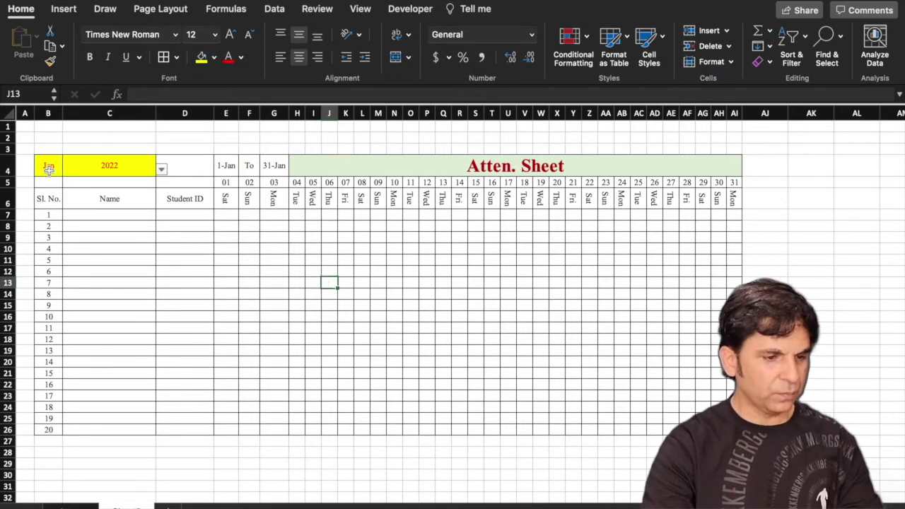
# Merge the month cell B4:B5 and pick March from the month dropdown.
pyautogui.moveTo(49, 169); pyautogui.dragTo(48, 182)
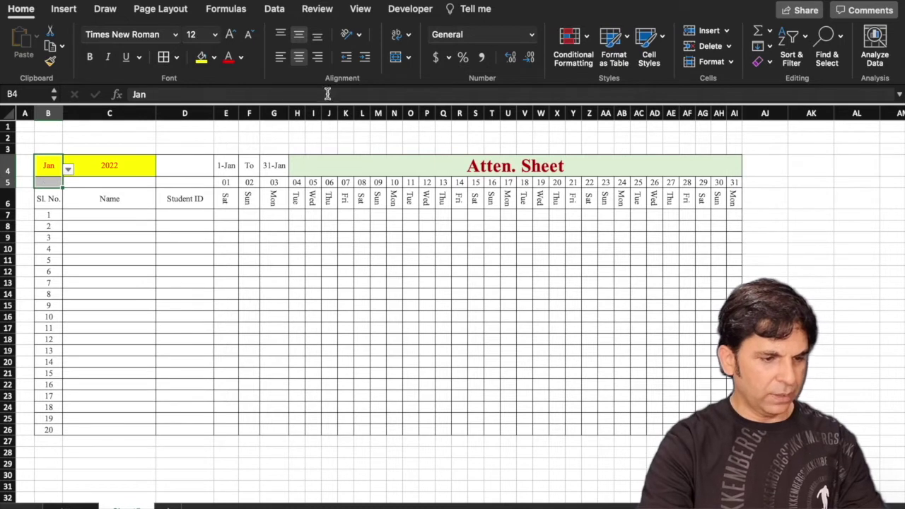
pyautogui.click(396, 58)
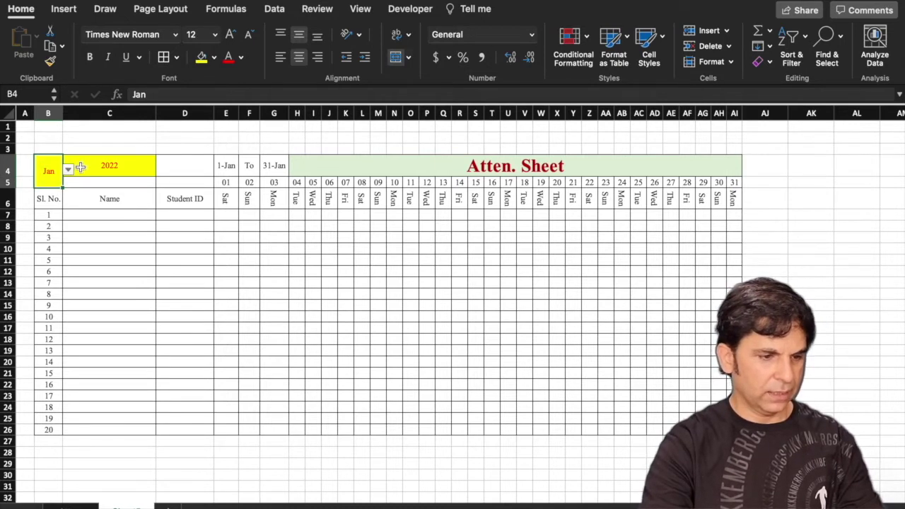
pyautogui.click(68, 171)
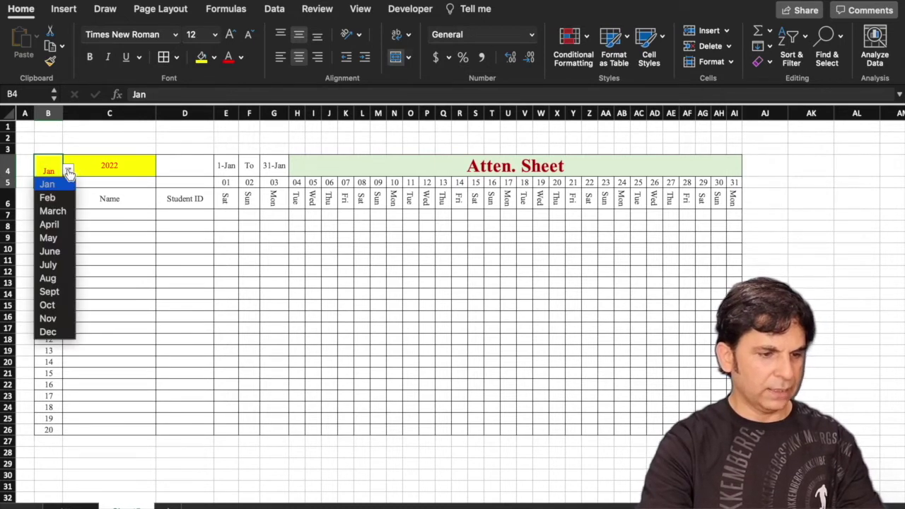
pyautogui.click(56, 212)
pyautogui.moveTo(89, 164); pyautogui.dragTo(89, 176)
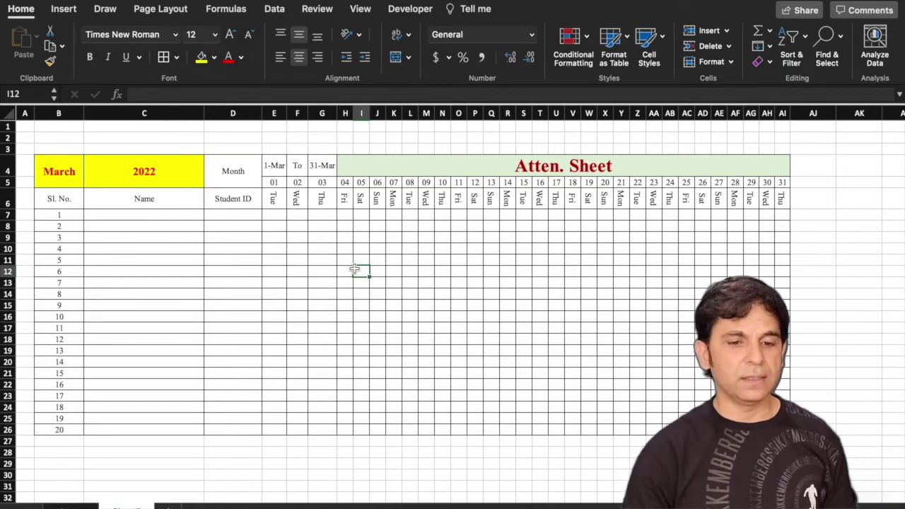
pyautogui.click(820, 182)
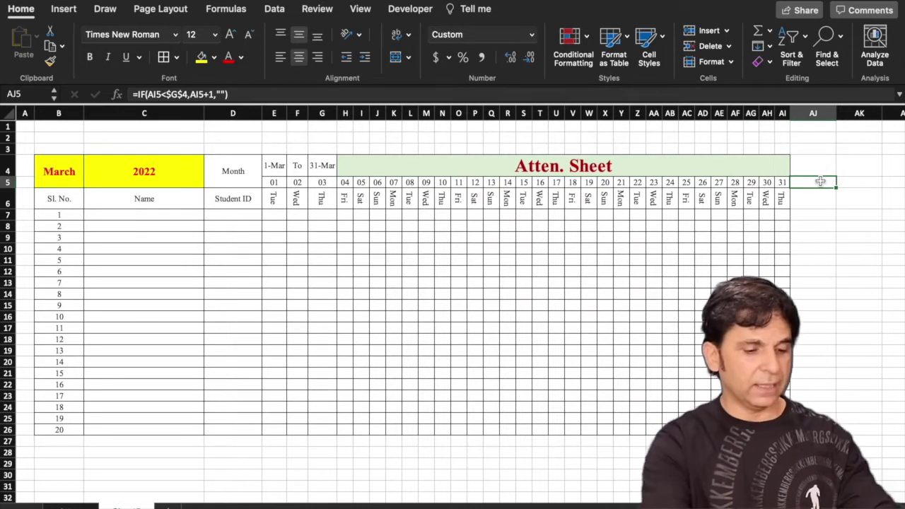
# Enter the headers Total Presnt, Total Absemt and Total Holidays in AJ5:AL5.
pyautogui.write('Total Presnt')
pyautogui.click(857, 183)
pyautogui.write('Total')
pyautogui.press('Tab')
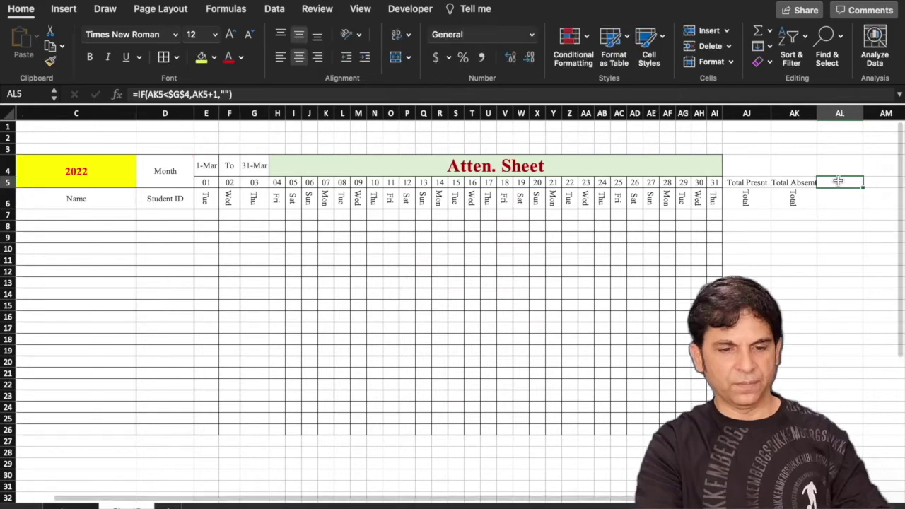
pyautogui.write('Total Holidays')
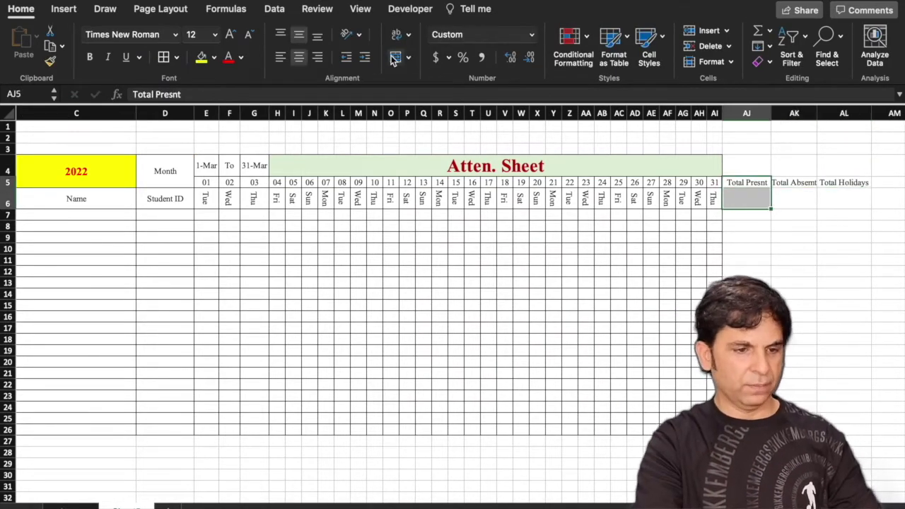
# Apply All Borders to AJ5:AL26 and merge-and-centre the title across H4:AL4.
pyautogui.moveTo(745, 182); pyautogui.dragTo(845, 430)
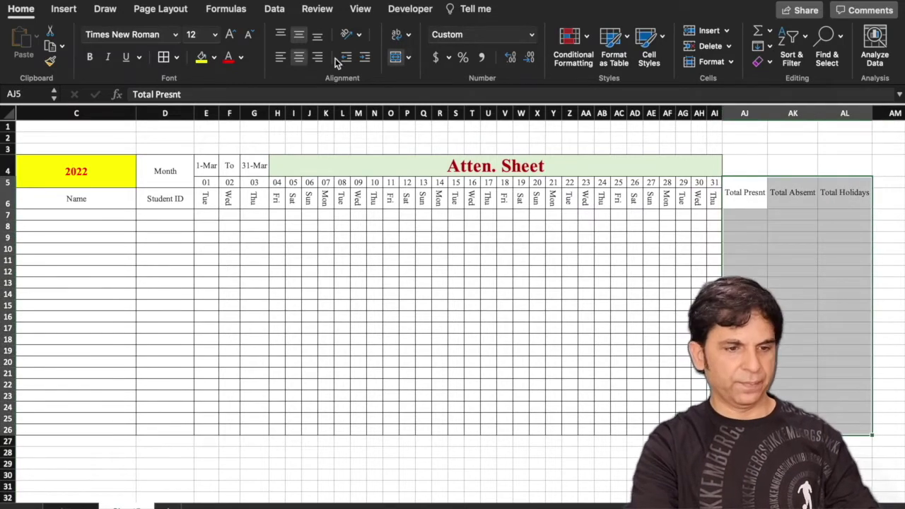
pyautogui.moveTo(495, 166); pyautogui.dragTo(845, 166)
pyautogui.click(395, 57)
pyautogui.click(559, 322)
pyautogui.click(751, 213)
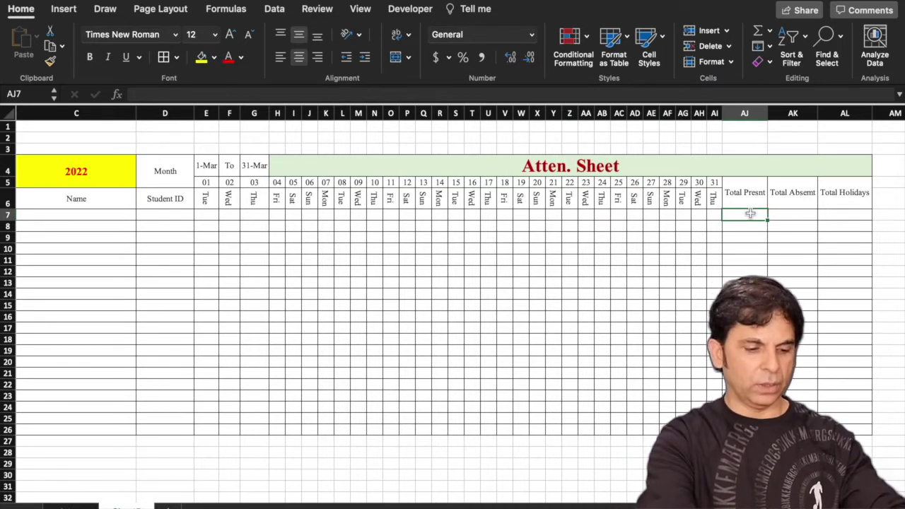
# Enter =COUNTIF(E7:AI7,"P") as row 7's Total Presnt formula.
pyautogui.write('=Countif')
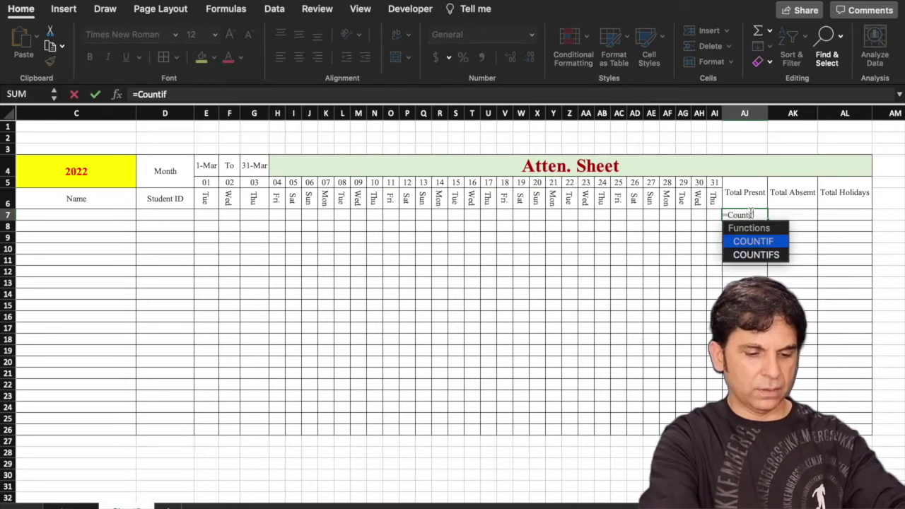
pyautogui.write('(')
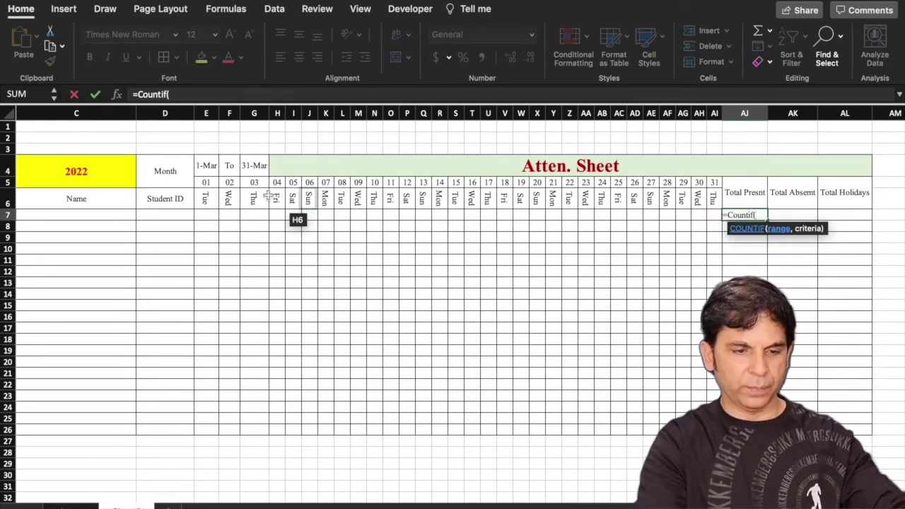
pyautogui.moveTo(210, 215); pyautogui.dragTo(710, 217)
pyautogui.write(',"')
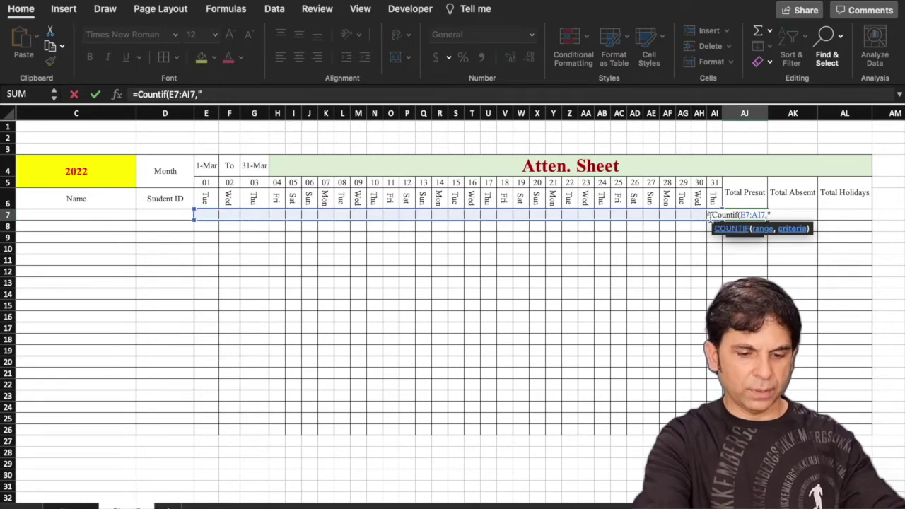
pyautogui.write('P')
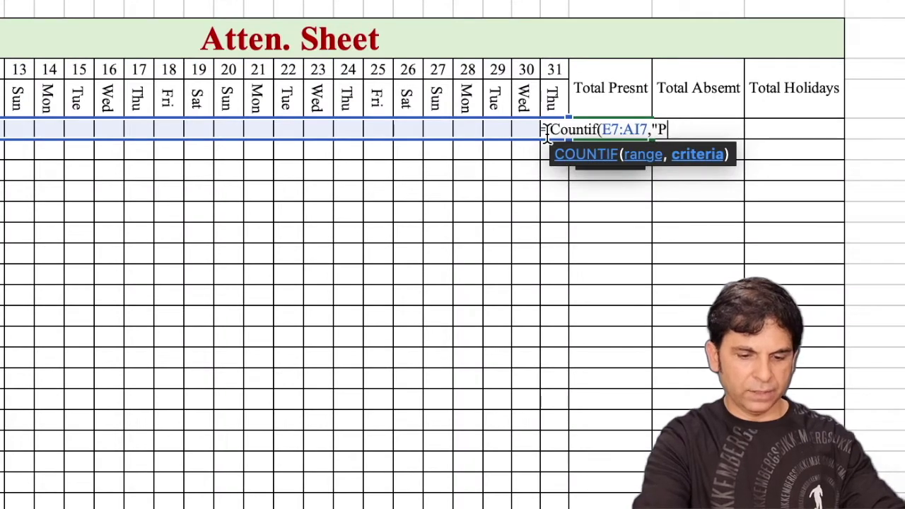
pyautogui.write('")')
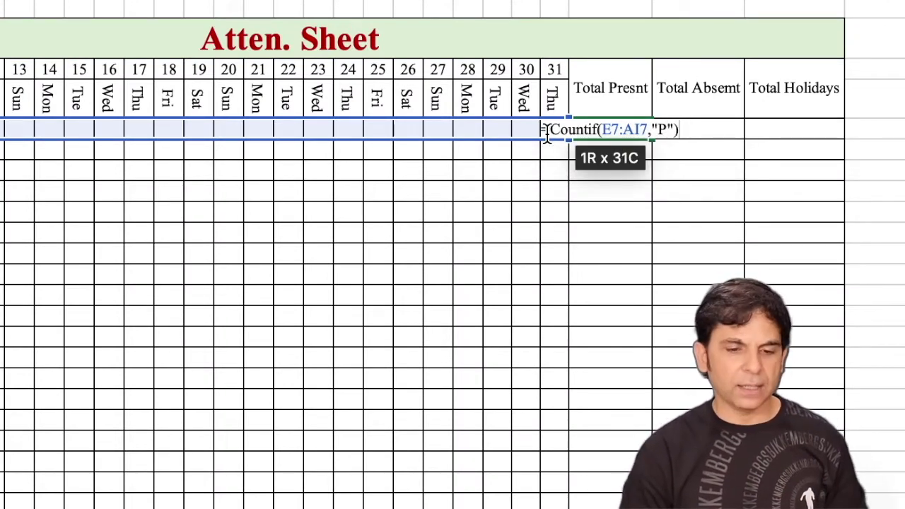
pyautogui.press('Return')
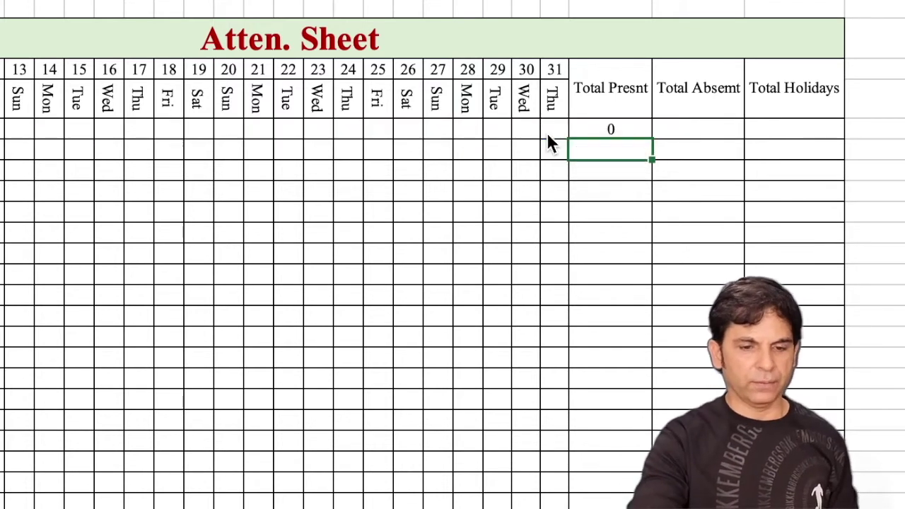
# Enter COUNTIF(E7:AI7,"A") in row 7's Total Absemt cell.
pyautogui.click(686, 130)
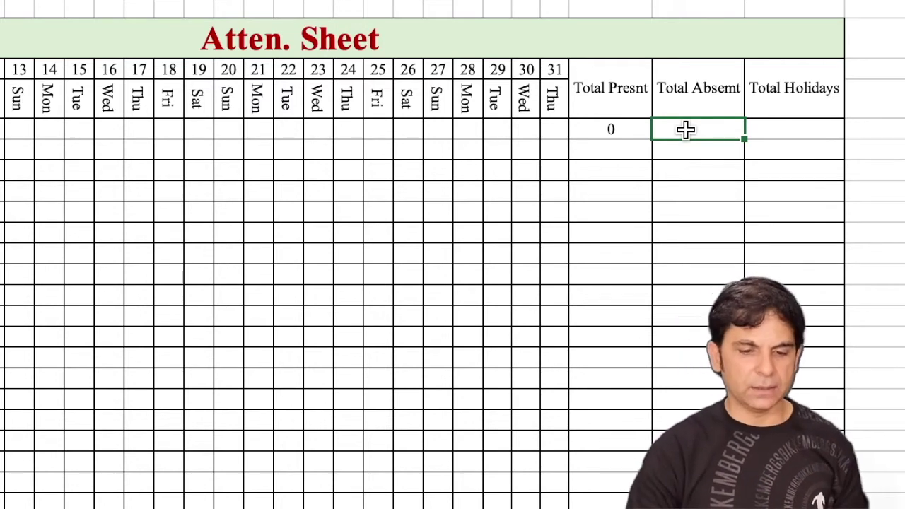
pyautogui.doubleClick(686, 130)
pyautogui.write('countif(')
pyautogui.moveTo(1, 173); pyautogui.dragTo(502, 170)
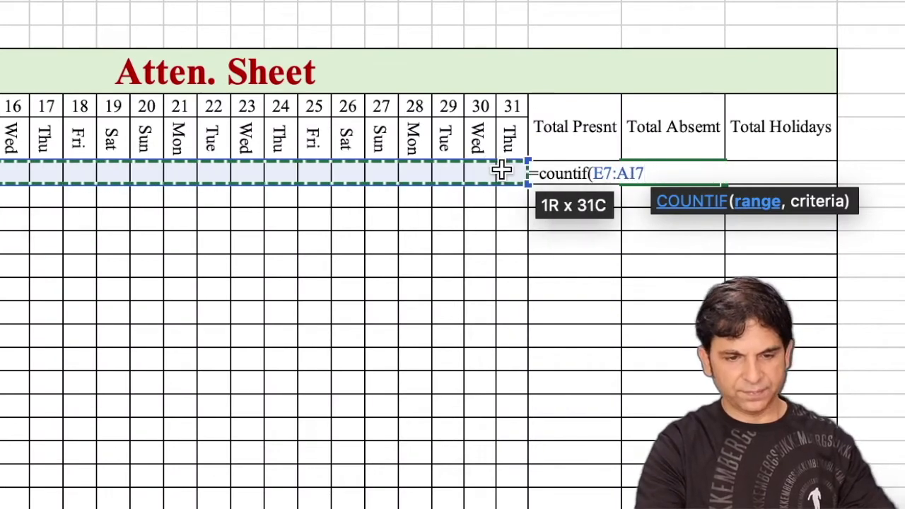
pyautogui.write(',"A")')
# Add the holiday total =COUNTIF(E7:AI7,"H") and fill all three totals down to row 26.
pyautogui.click(797, 173)
pyautogui.write('=countif(')
pyautogui.moveTo(1, 173); pyautogui.dragTo(505, 174)
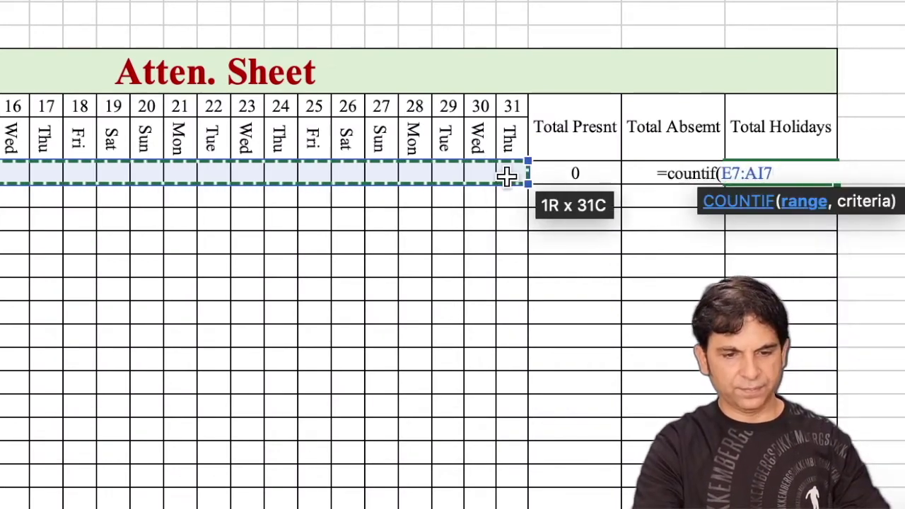
pyautogui.write(',"H")')
pyautogui.press('Return')
pyautogui.moveTo(646, 141)
pyautogui.mouseDown()
pyautogui.moveTo(806, 141)
pyautogui.moveTo(849, 424)
pyautogui.mouseUp()
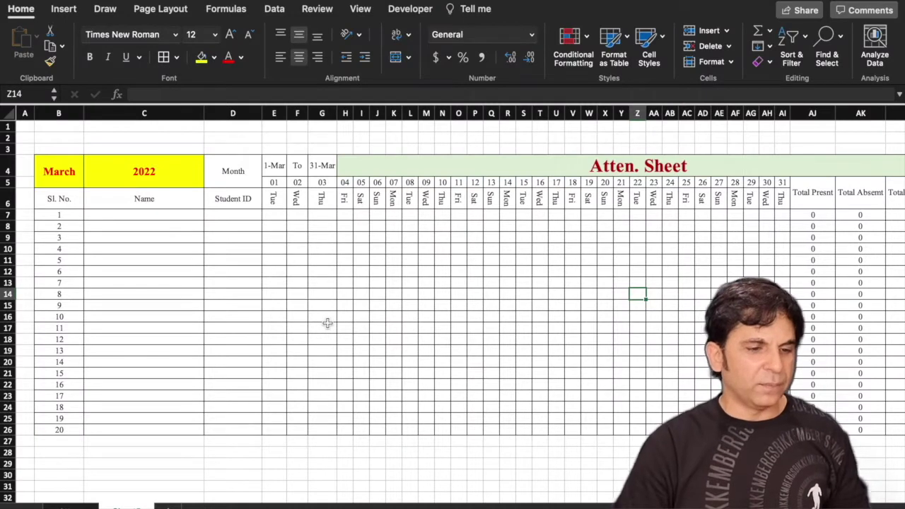
pyautogui.click(279, 220)
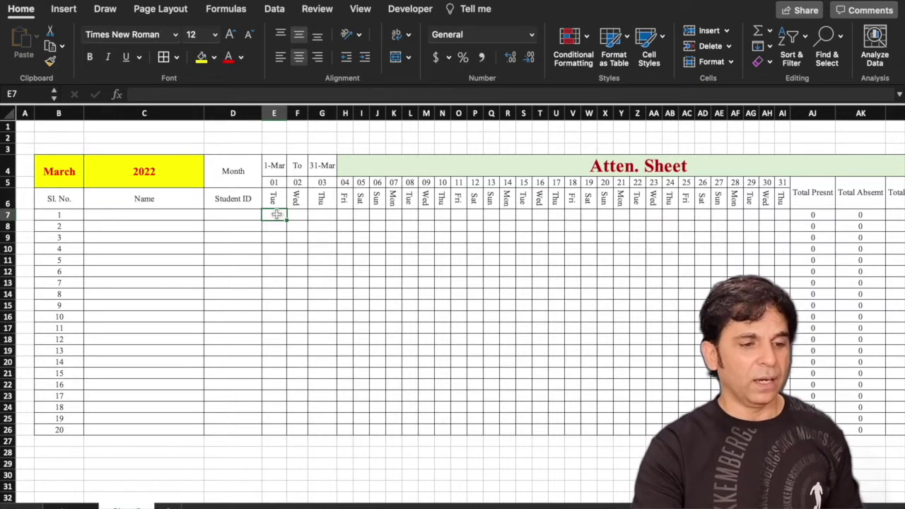
# Start a new Classic-style conditional formatting rule that uses a formula.
pyautogui.click(573, 39)
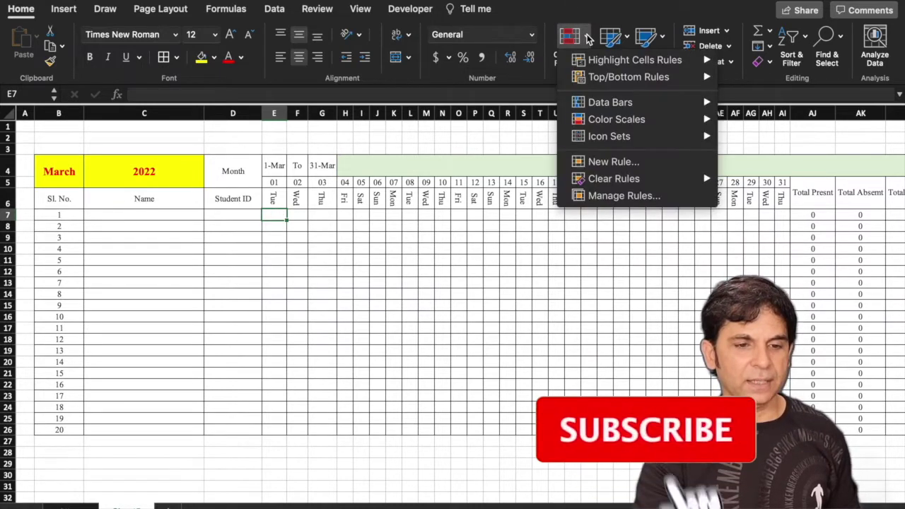
pyautogui.click(621, 163)
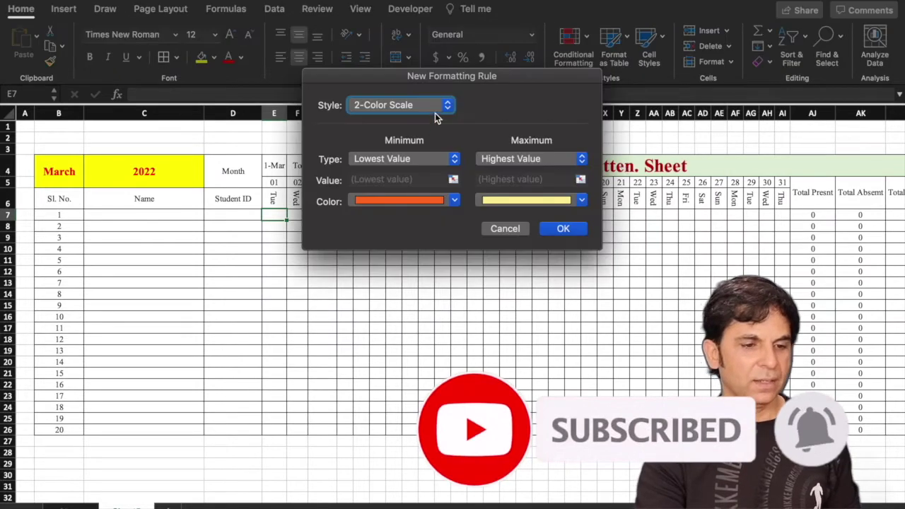
pyautogui.click(447, 106)
pyautogui.click(406, 157)
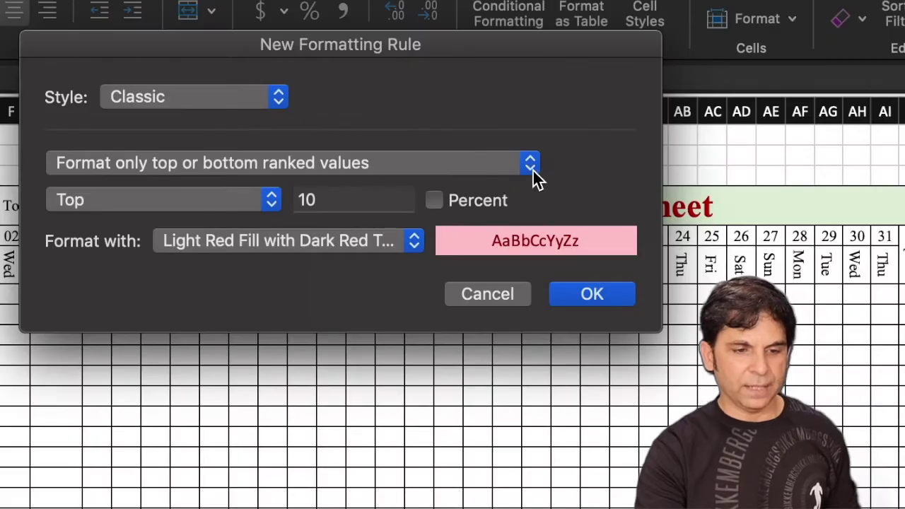
pyautogui.click(532, 176)
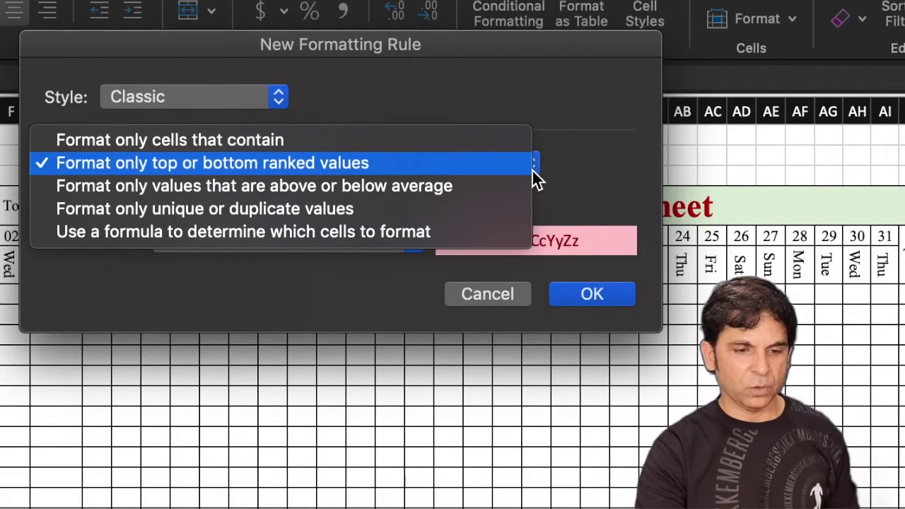
pyautogui.click(453, 235)
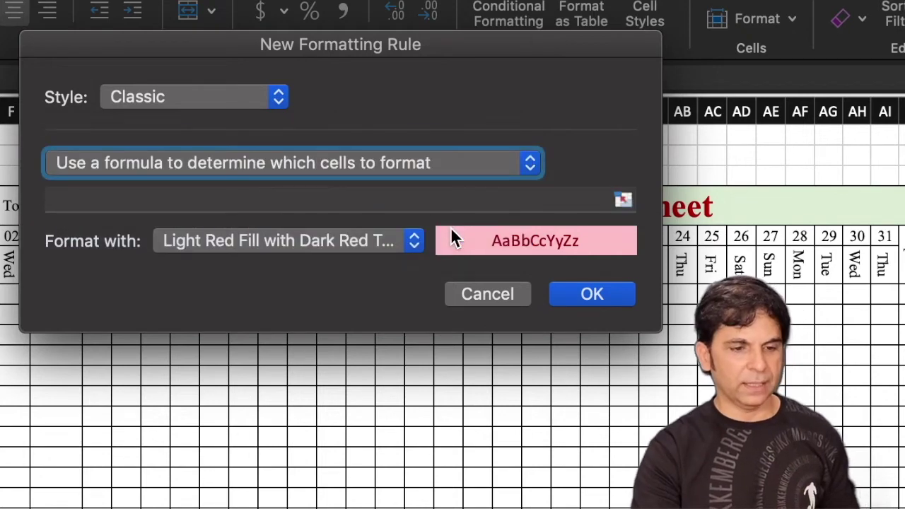
# Enter the rule formula =E$6="Sun" to test for Sunday.
pyautogui.click(357, 199)
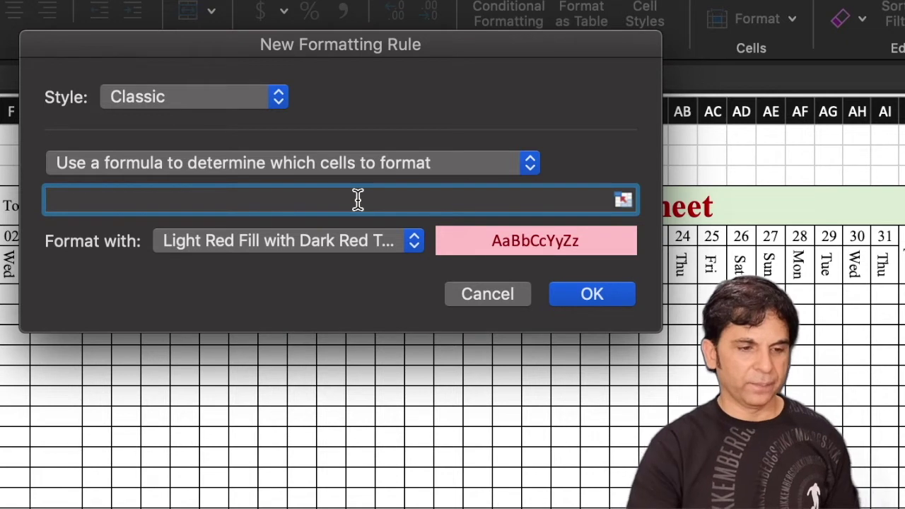
pyautogui.write('=')
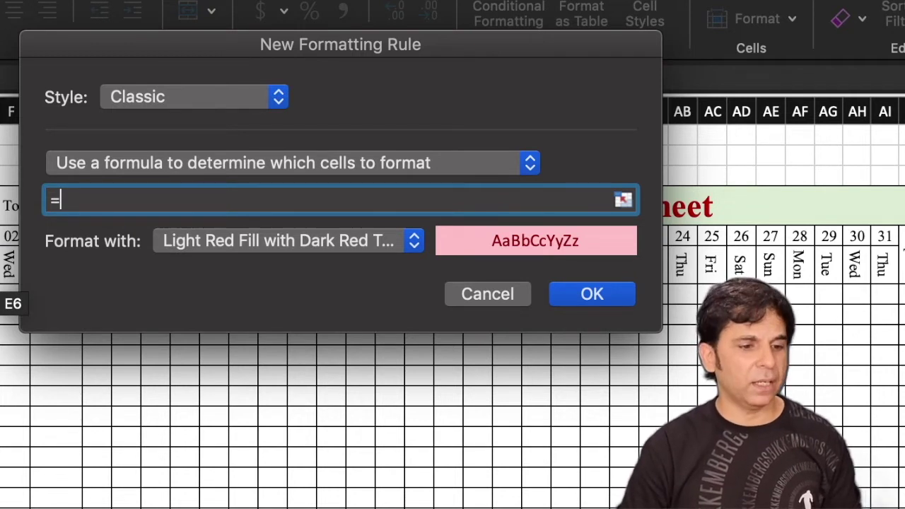
pyautogui.click(14, 304)
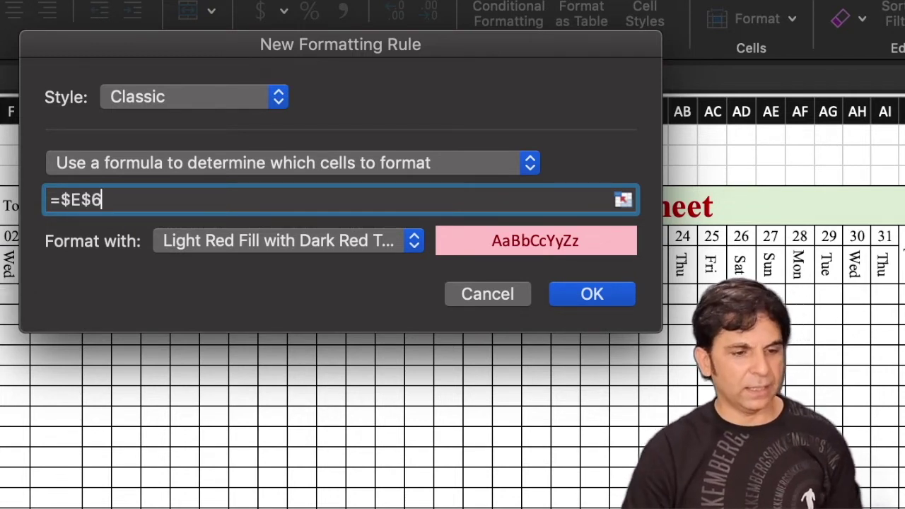
pyautogui.write('=')
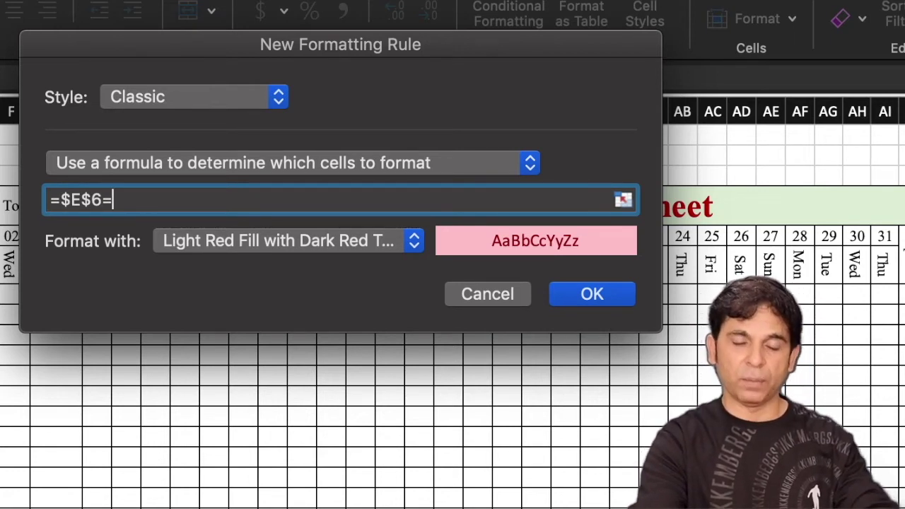
pyautogui.write('"')
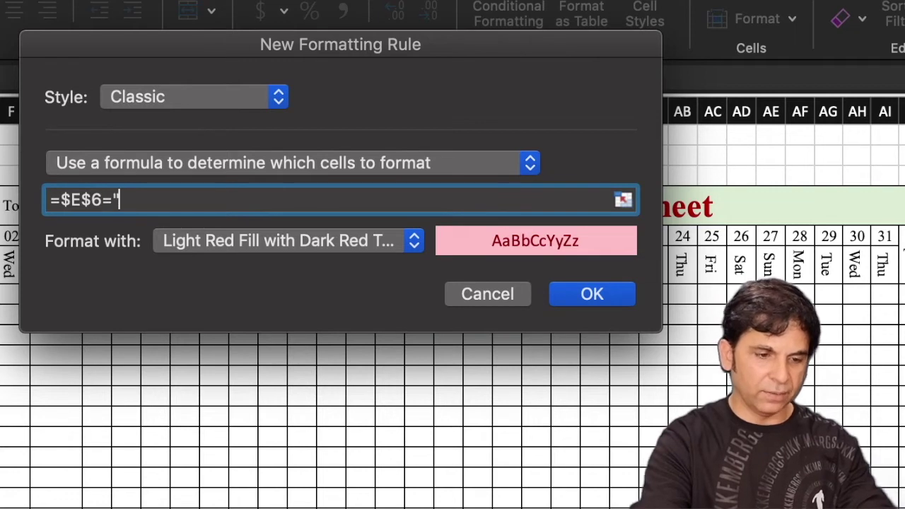
pyautogui.write('Sun')
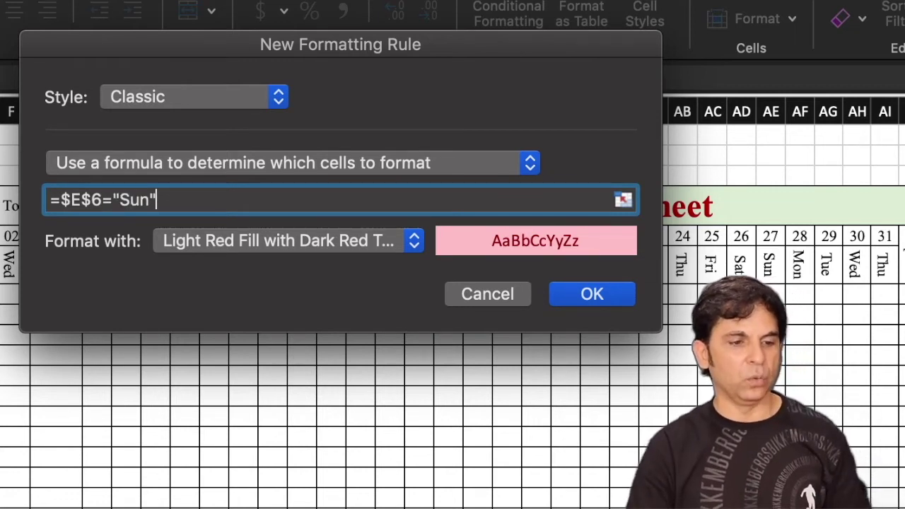
pyautogui.click(71, 202)
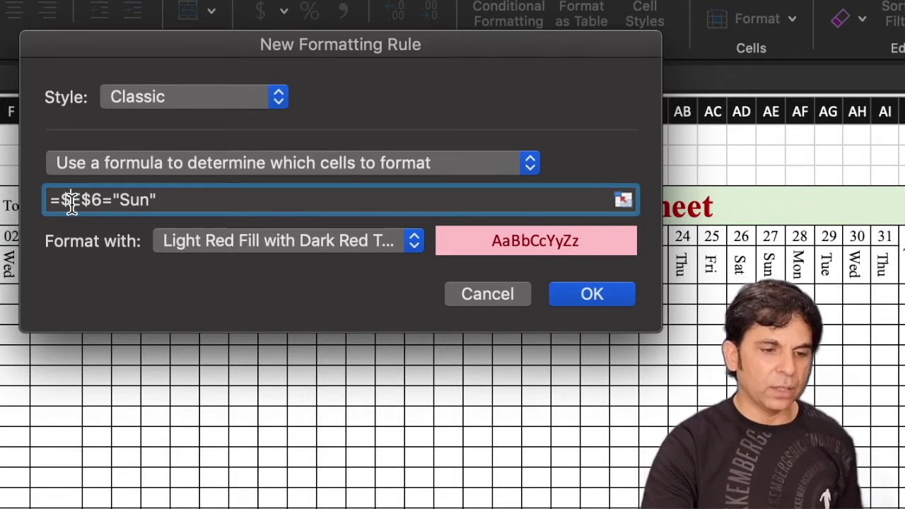
pyautogui.press('BackSpace')
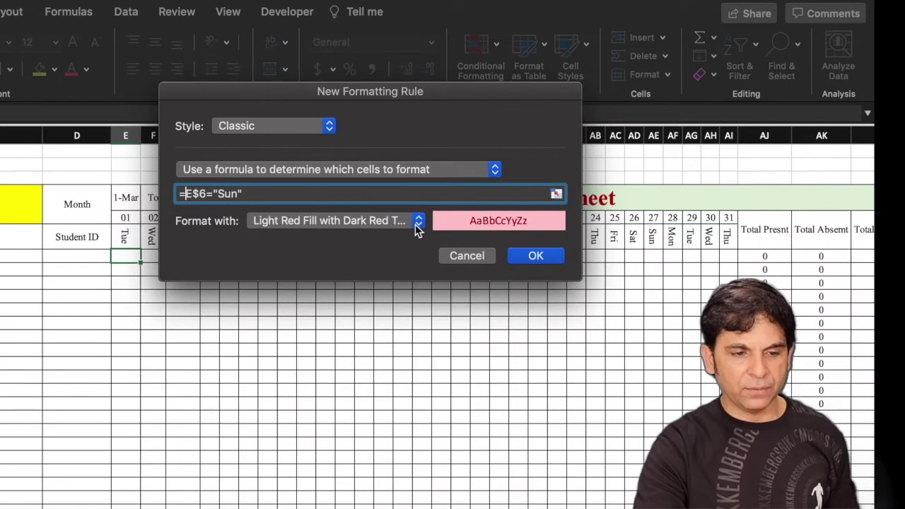
# Give the Sunday rule a custom red background fill with yellow font, then save the rule.
pyautogui.click(417, 224)
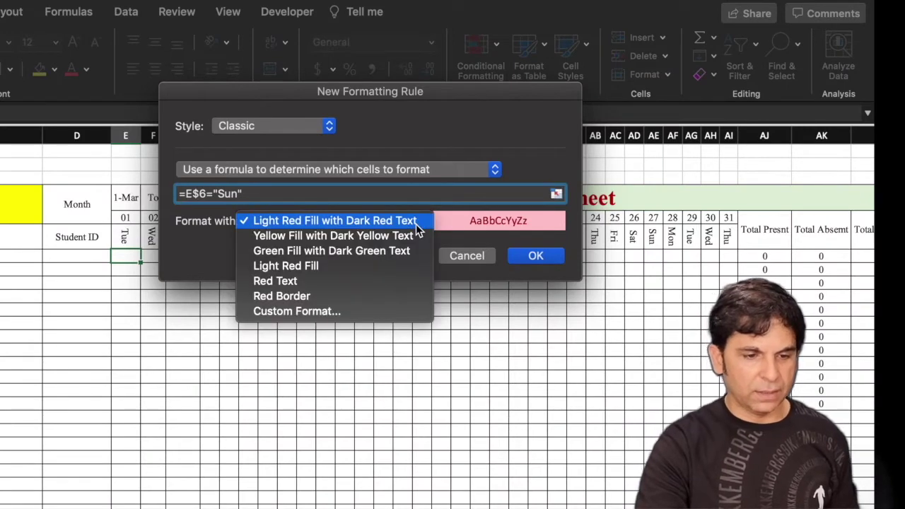
pyautogui.click(356, 313)
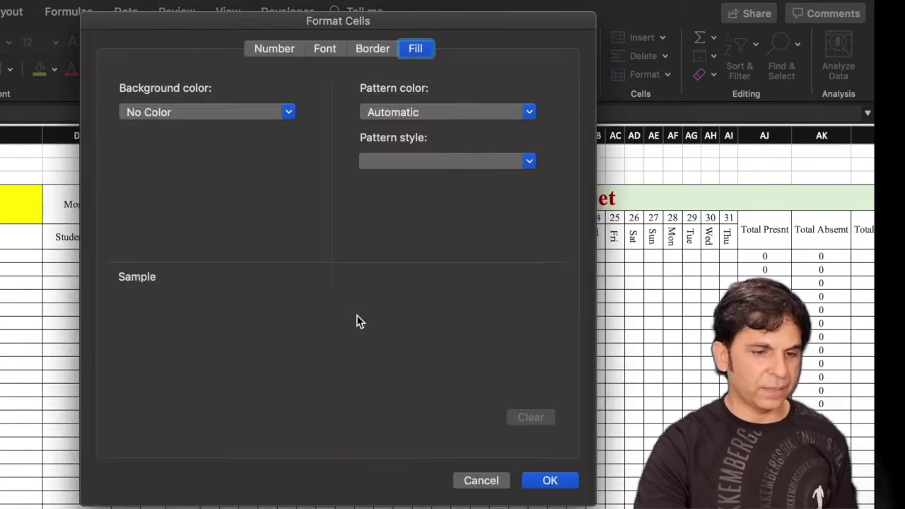
pyautogui.click(290, 113)
pyautogui.click(150, 305)
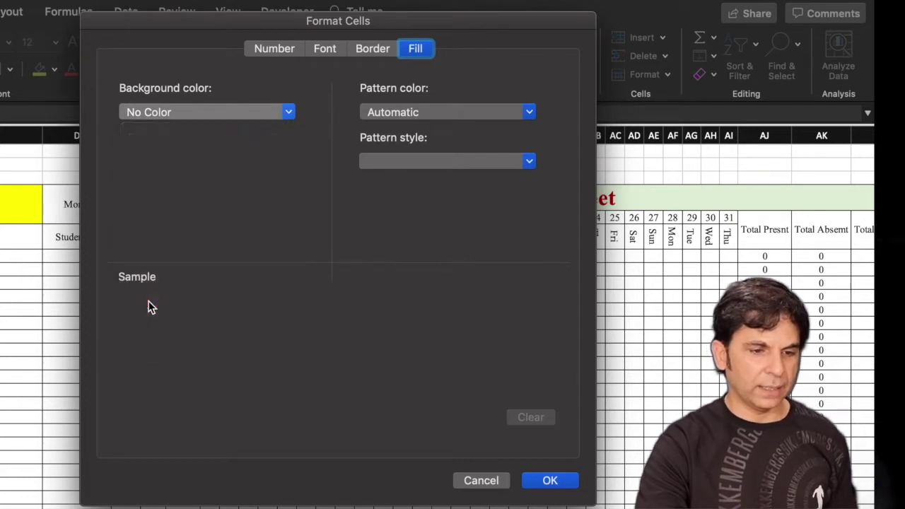
pyautogui.click(335, 54)
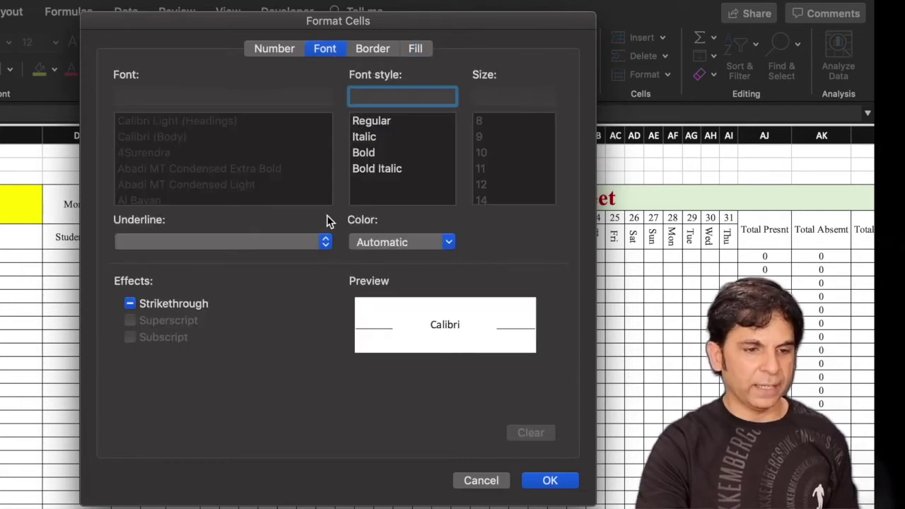
pyautogui.click(449, 244)
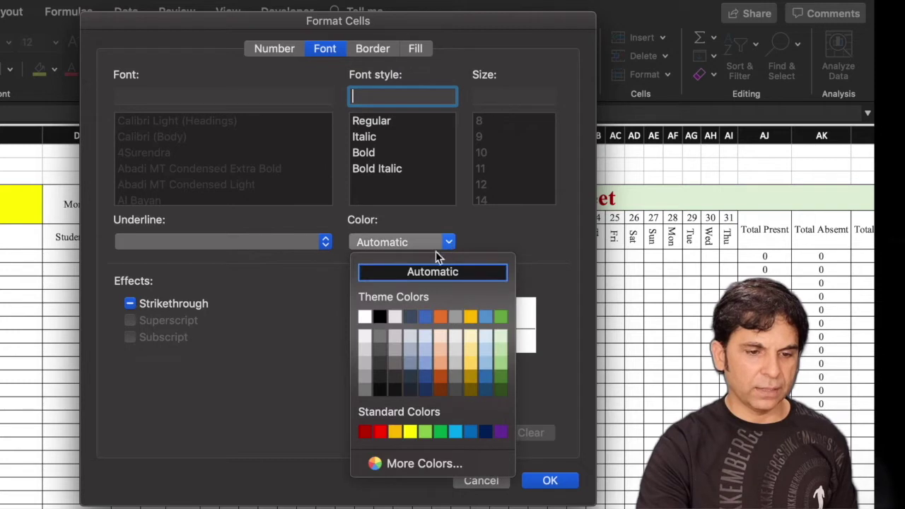
pyautogui.click(409, 430)
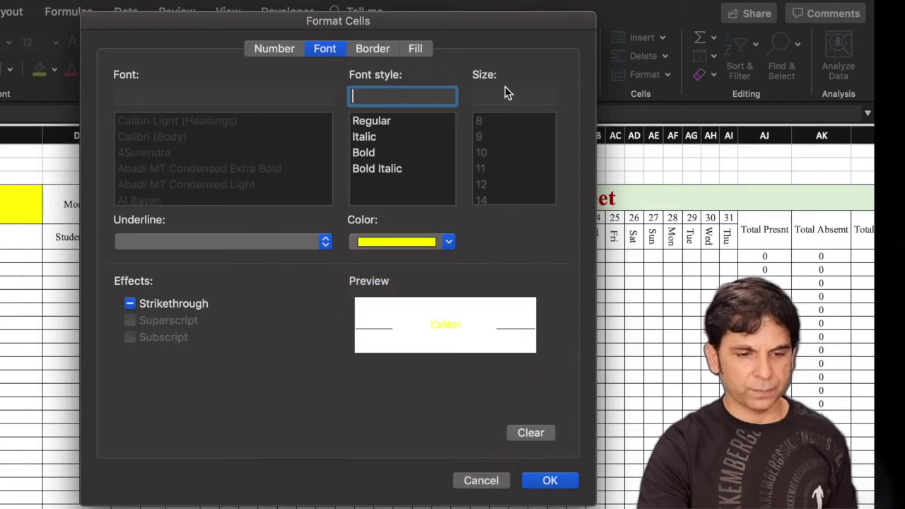
pyautogui.click(416, 50)
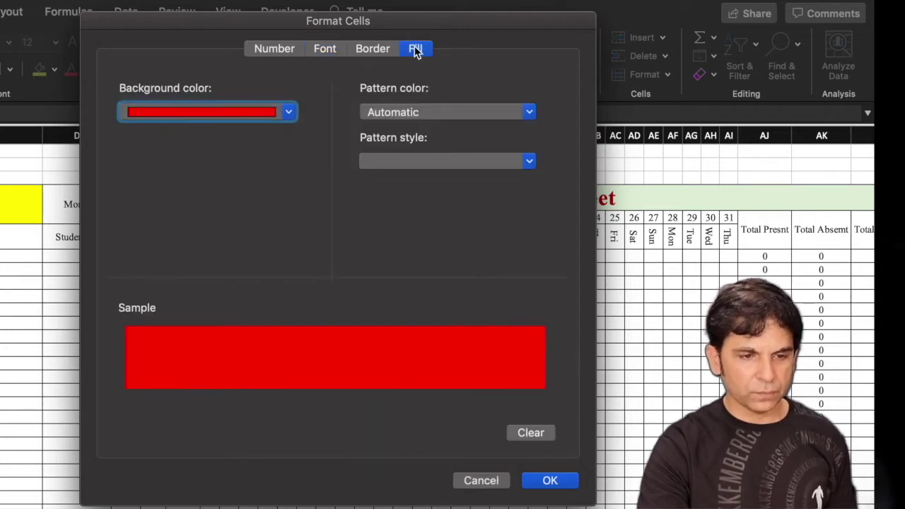
pyautogui.click(561, 487)
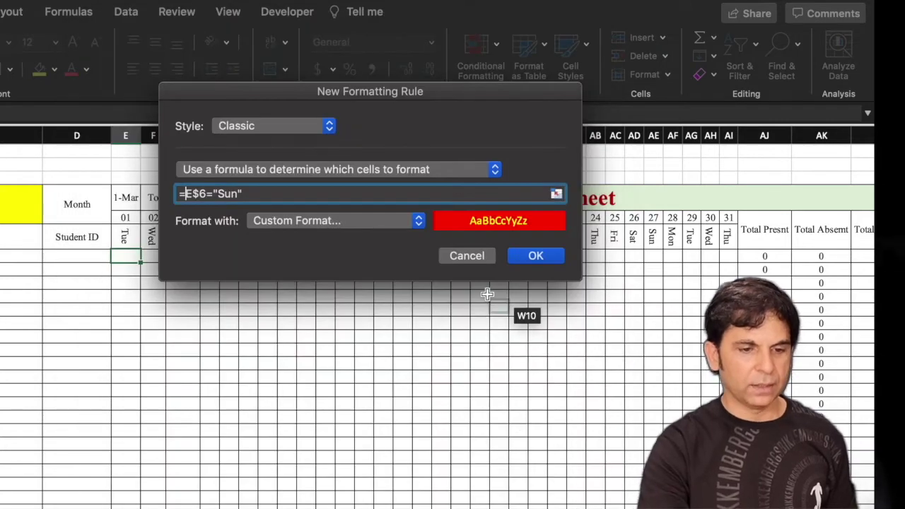
pyautogui.click(551, 257)
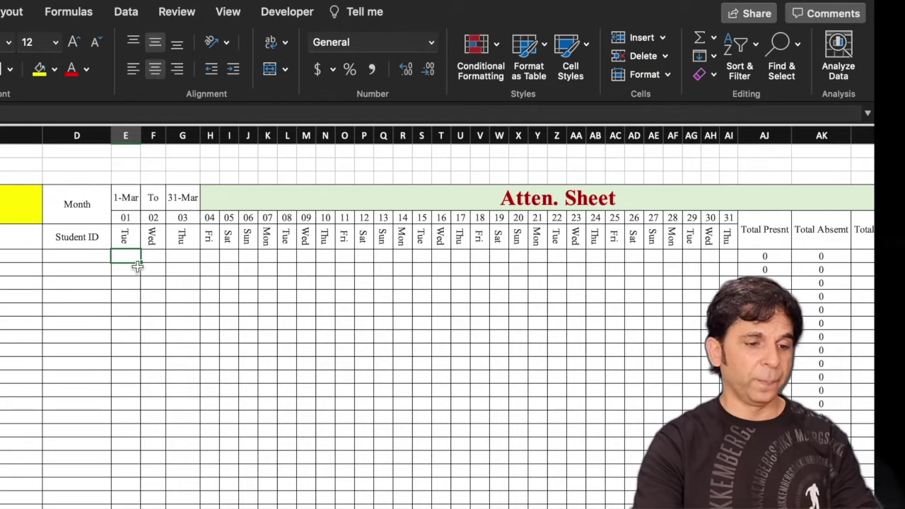
# Fill E7's Sunday formatting right to column AI and down through every student row.
pyautogui.moveTo(142, 263); pyautogui.dragTo(733, 259)
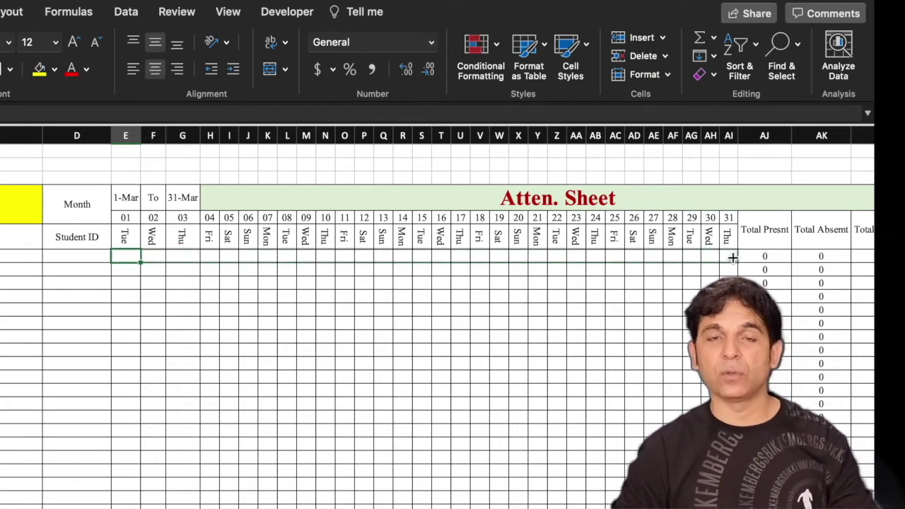
pyautogui.moveTo(732, 258); pyautogui.dragTo(733, 259)
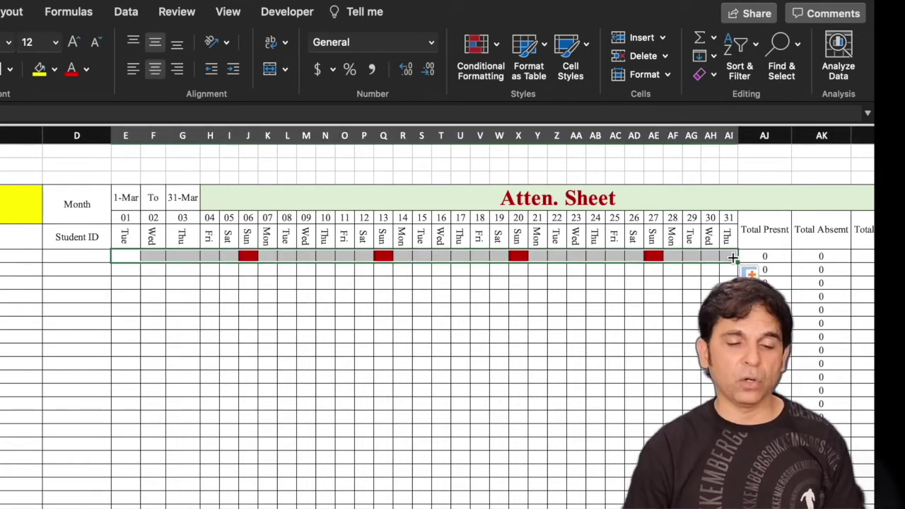
pyautogui.moveTo(740, 263); pyautogui.dragTo(735, 506)
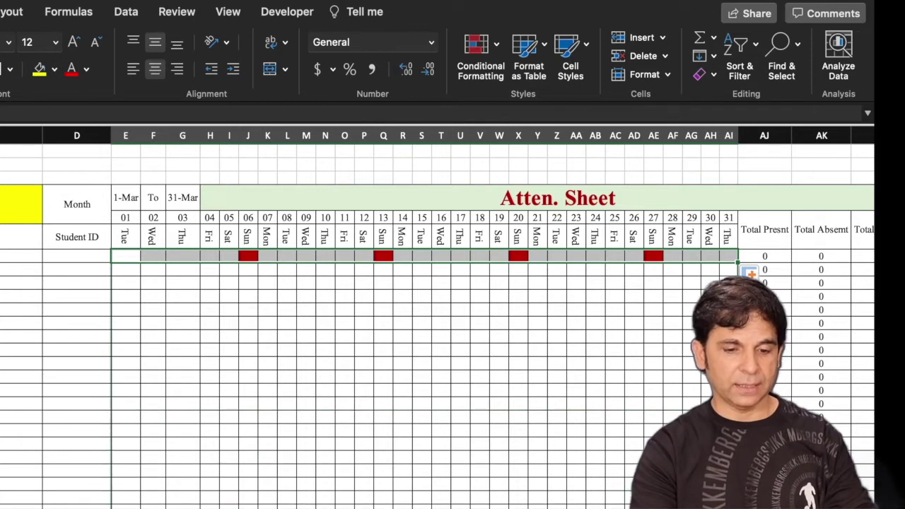
pyautogui.moveTo(736, 506); pyautogui.dragTo(736, 505)
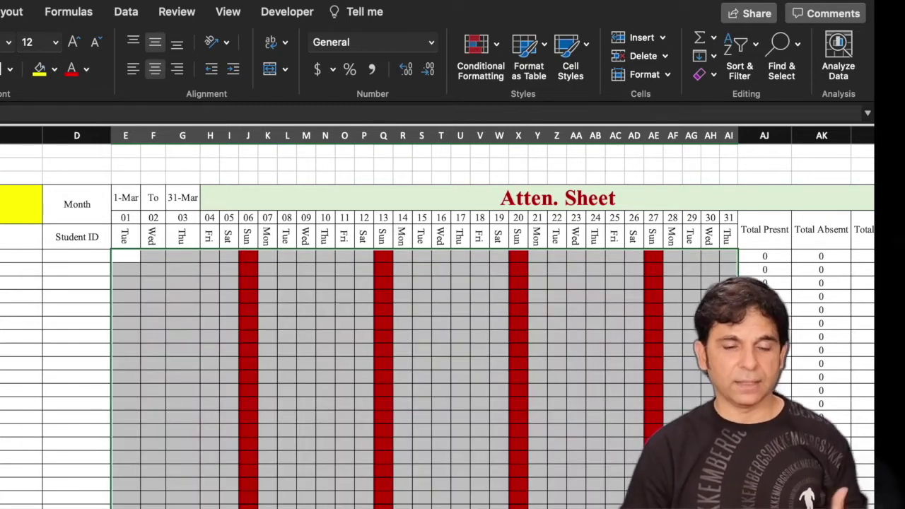
pyautogui.click(430, 158)
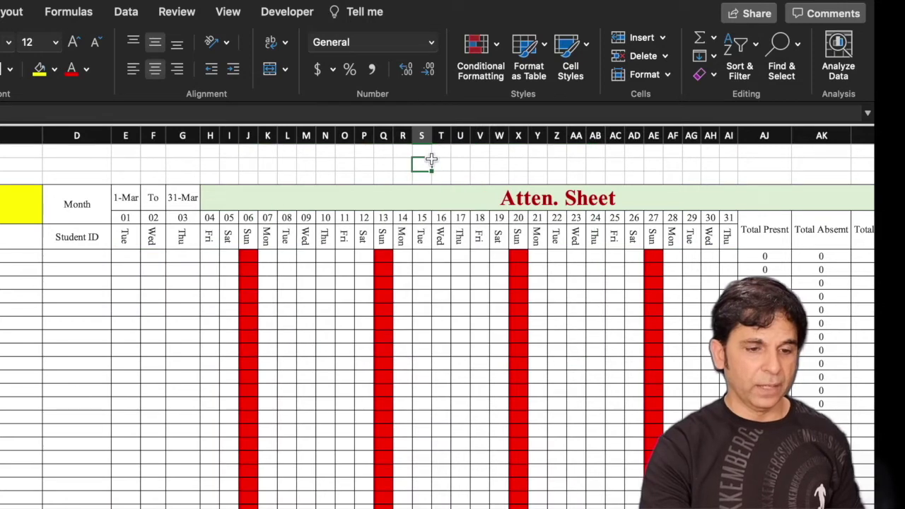
# Turn off the sheet gridlines in the View tab's Show options.
pyautogui.click(233, 12)
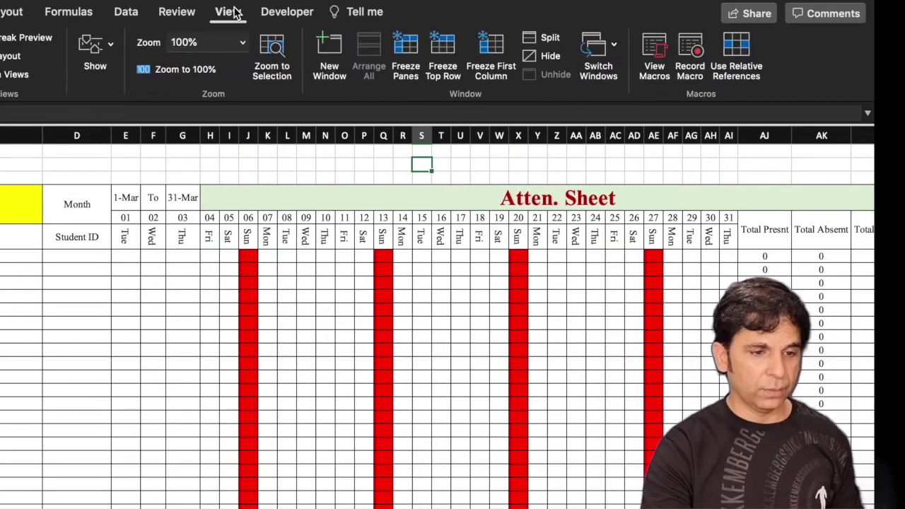
pyautogui.click(106, 54)
pyautogui.click(38, 122)
pyautogui.click(459, 369)
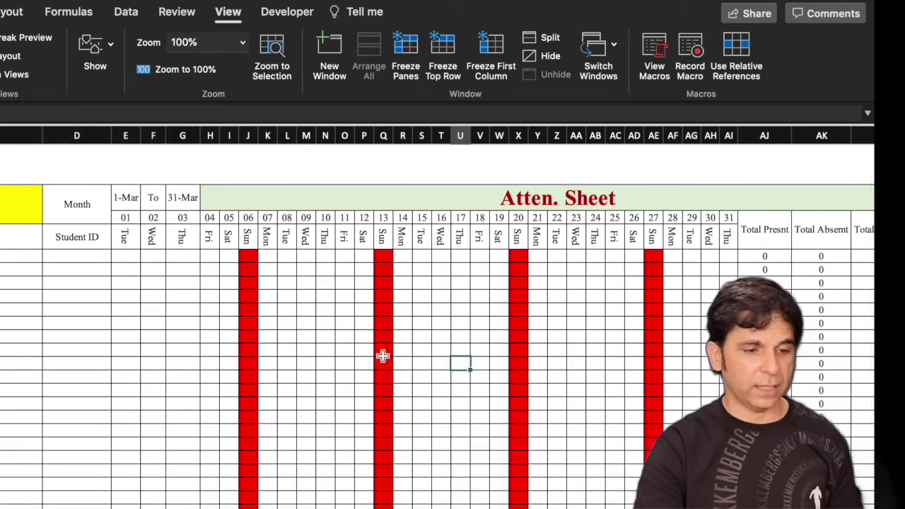
# Switch the month dropdown in B4 to Jan.
pyautogui.click(71, 171)
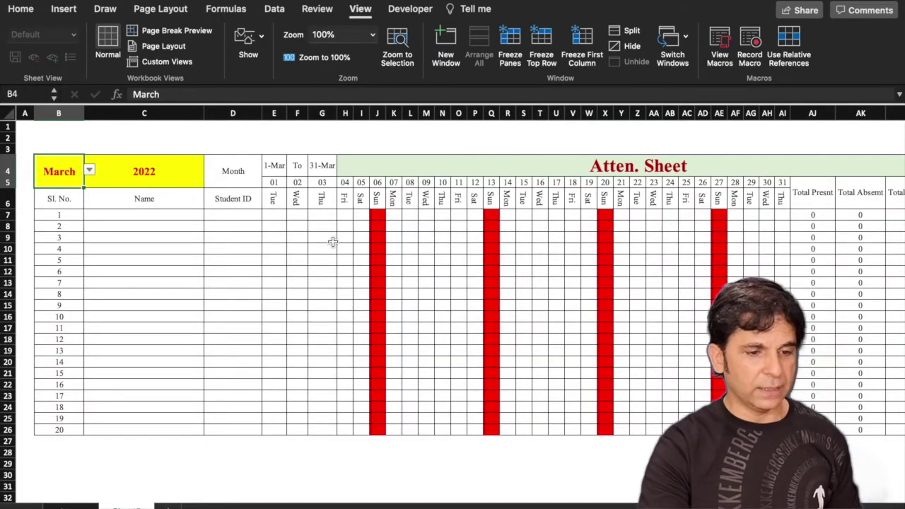
pyautogui.click(377, 113)
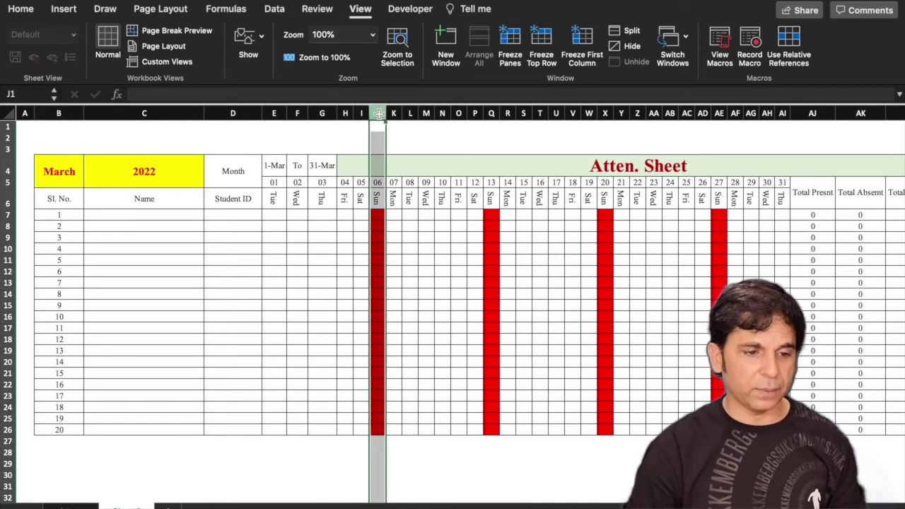
pyautogui.click(73, 171)
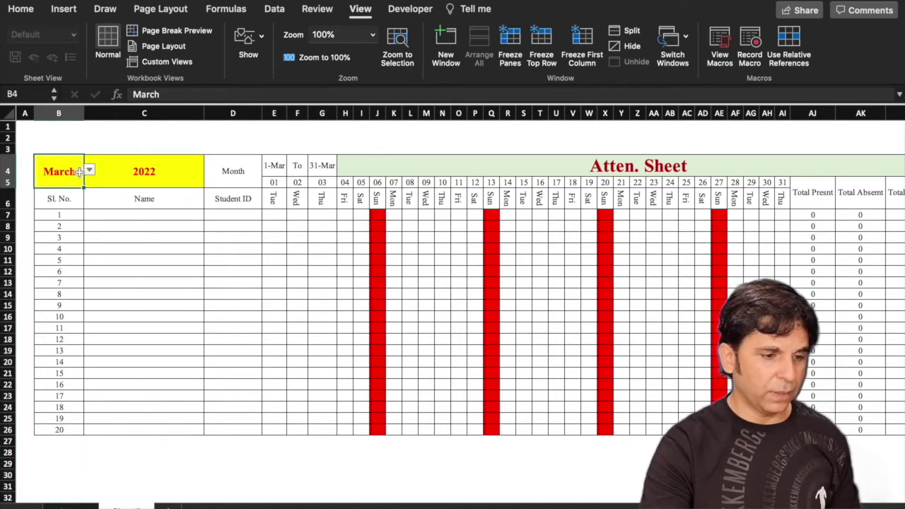
pyautogui.click(90, 172)
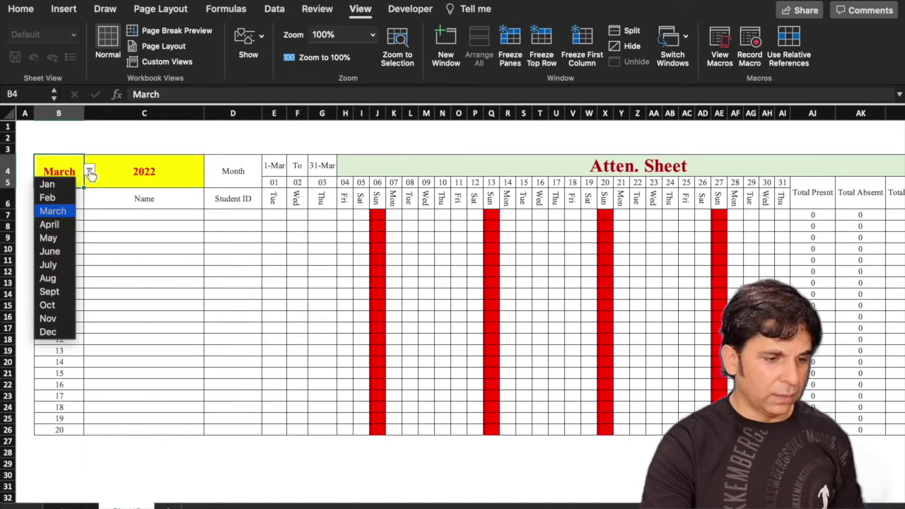
pyautogui.click(47, 185)
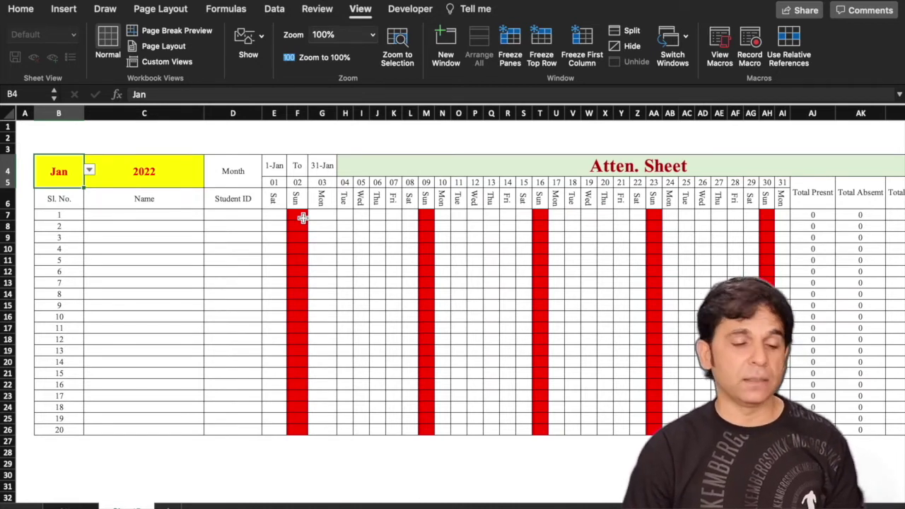
pyautogui.click(303, 218)
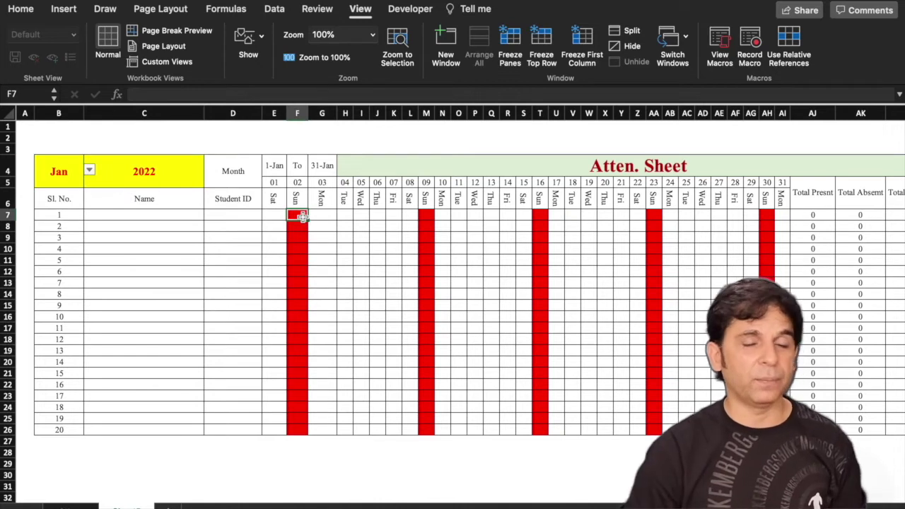
pyautogui.write('P')
pyautogui.click(323, 212)
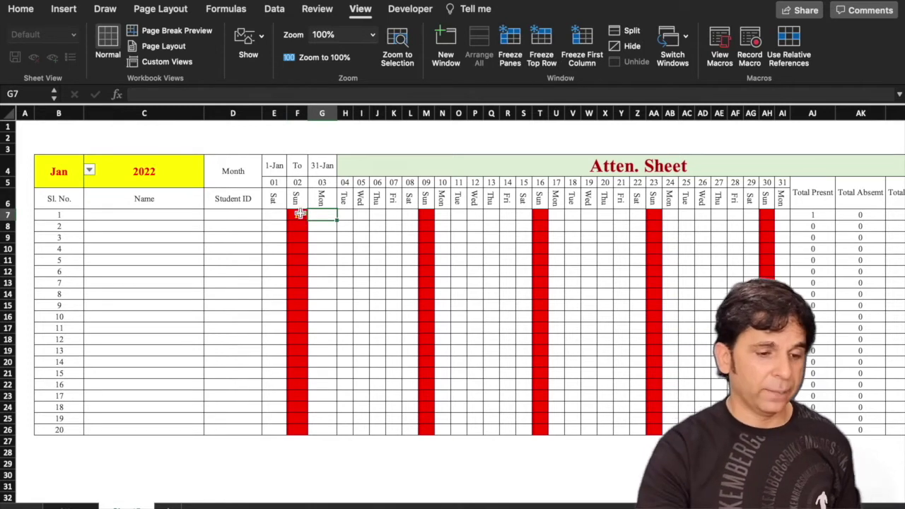
pyautogui.click(301, 218)
pyautogui.press('Delete')
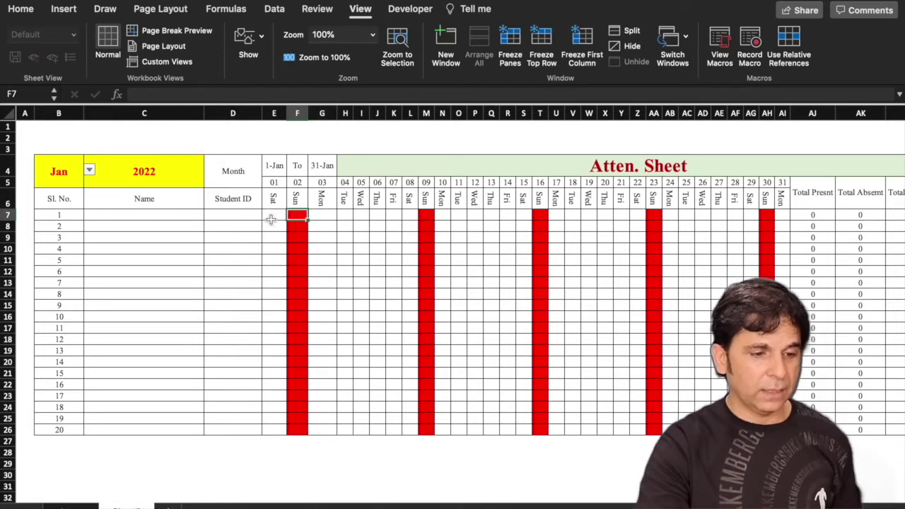
pyautogui.click(272, 217)
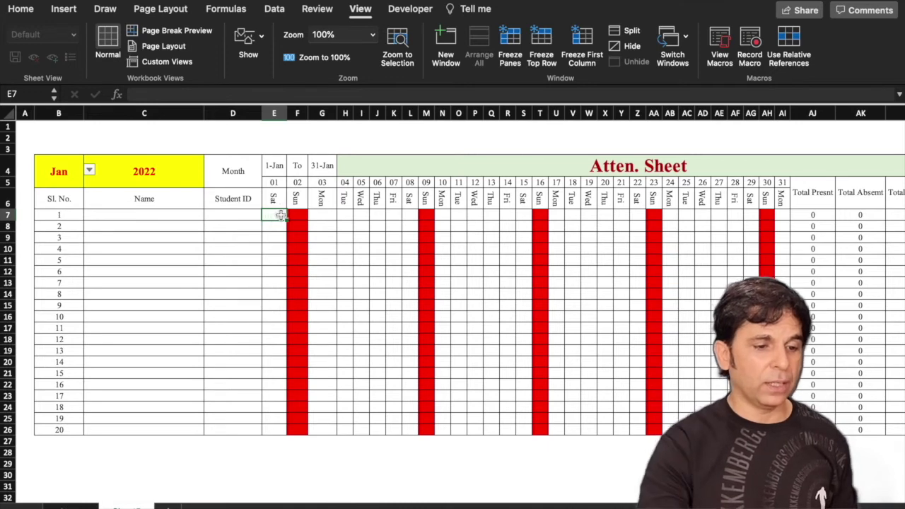
pyautogui.click(275, 10)
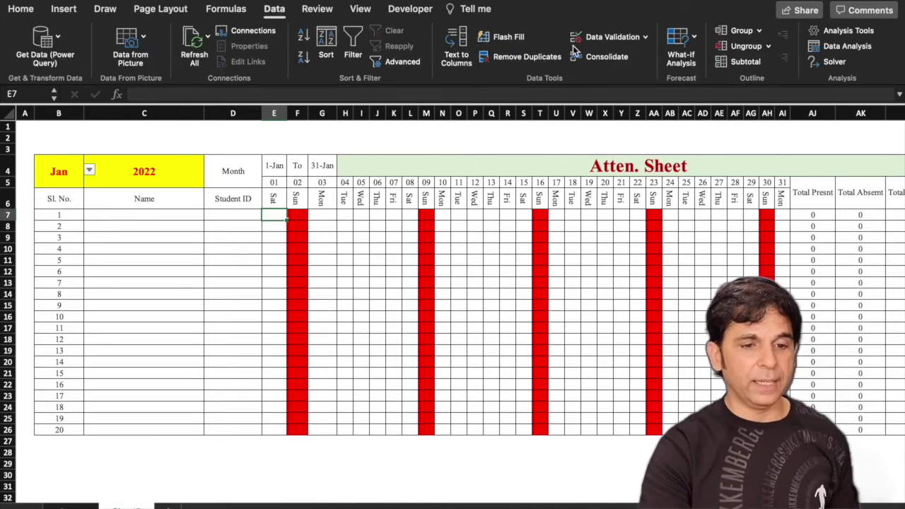
# Add a Custom data validation rule with formula =E6<>"Sun".
pyautogui.click(645, 38)
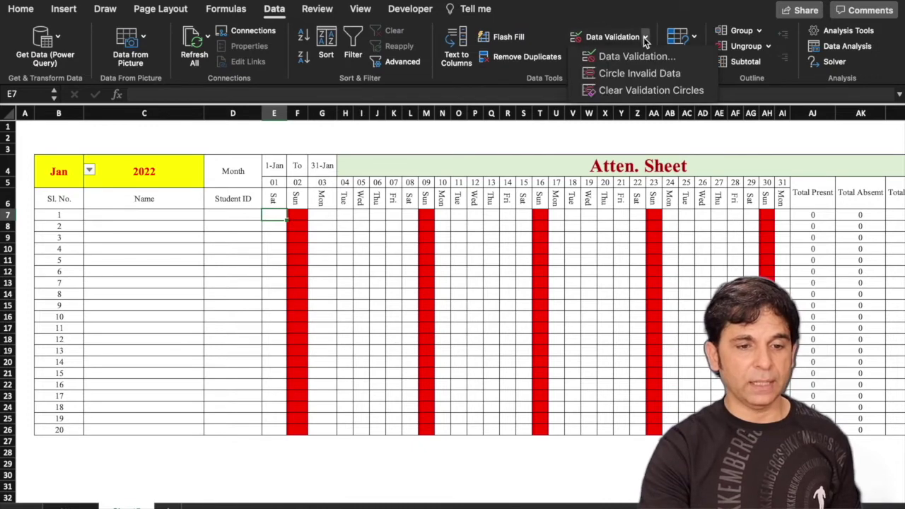
pyautogui.click(641, 57)
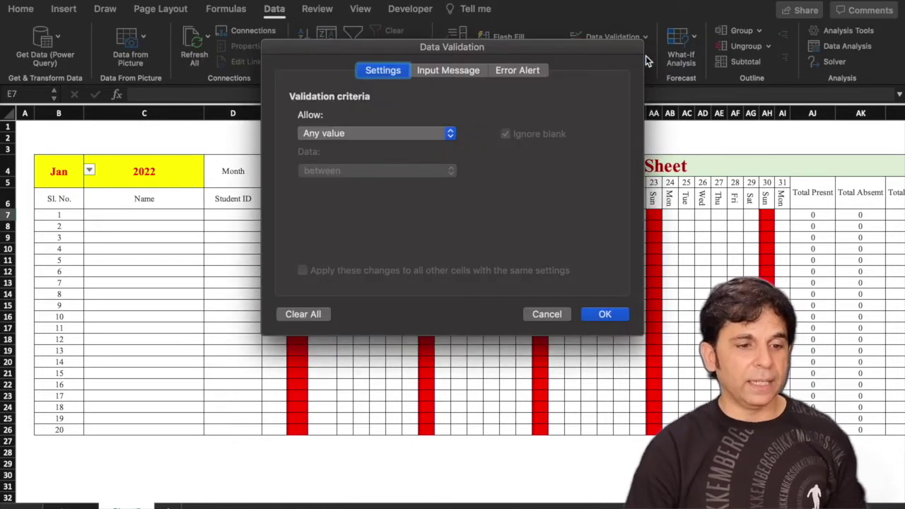
pyautogui.click(454, 139)
pyautogui.click(382, 222)
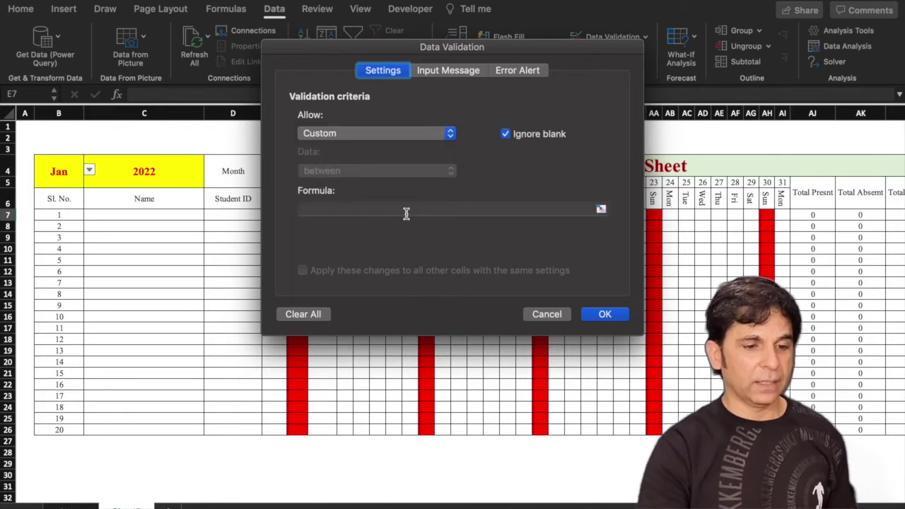
pyautogui.click(407, 210)
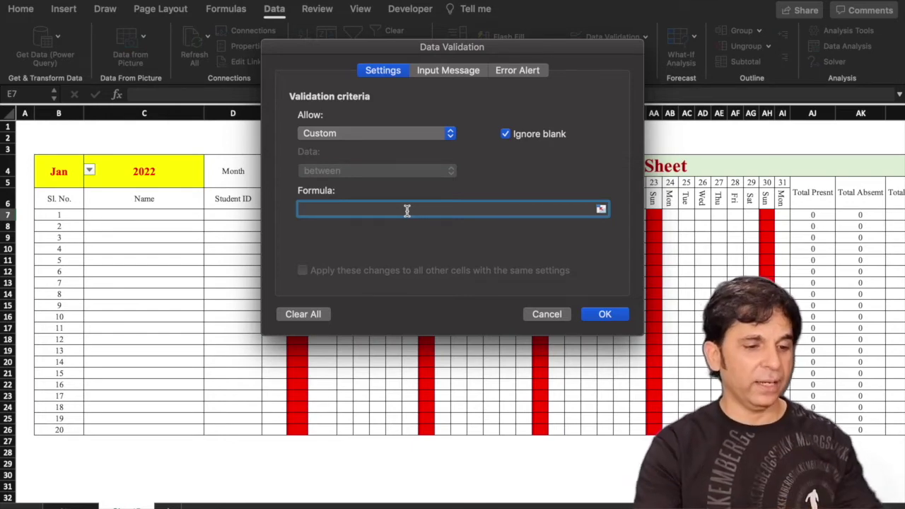
pyautogui.write('=')
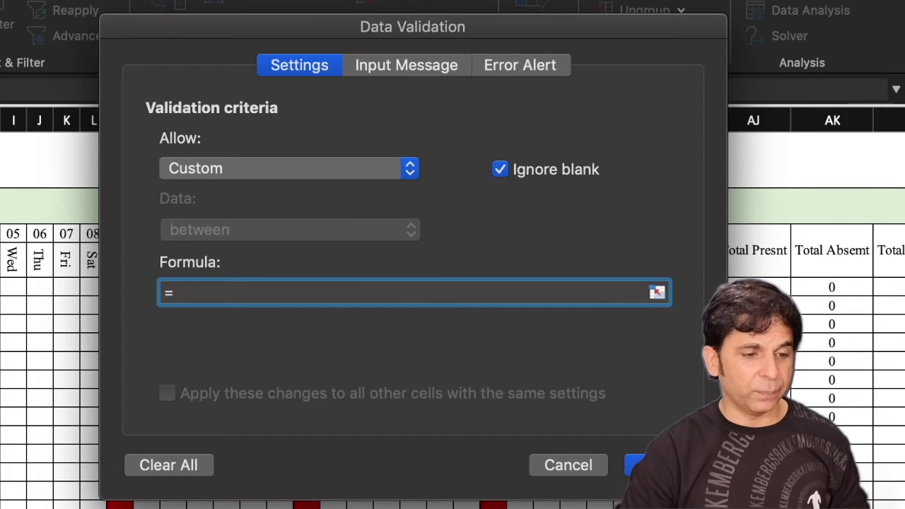
pyautogui.write('E6<>')
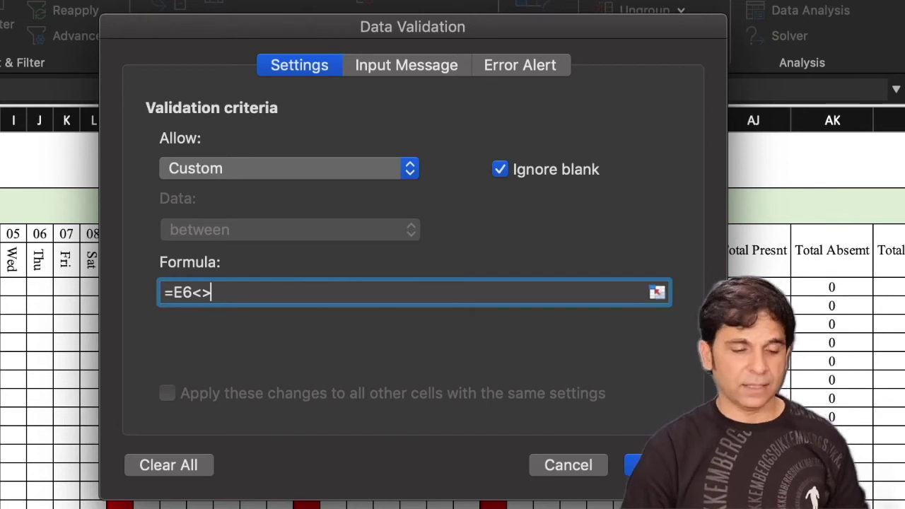
pyautogui.write('"S')
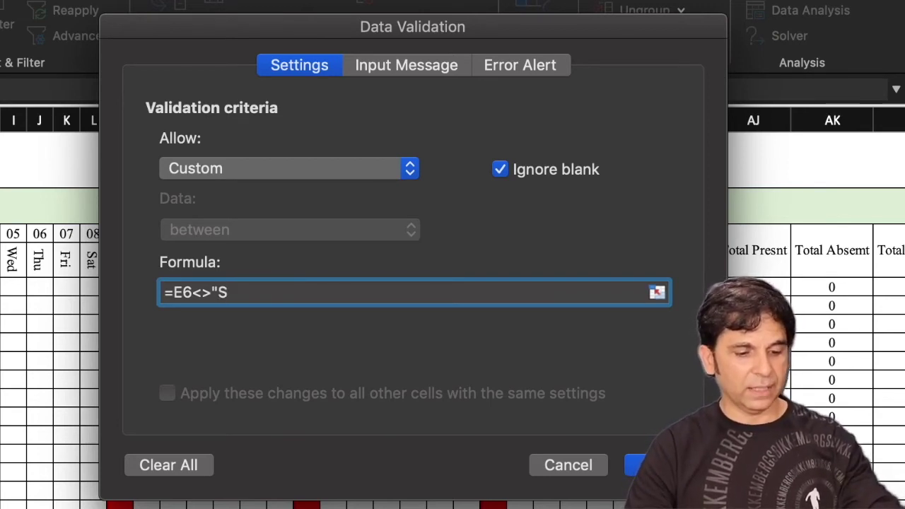
pyautogui.write('un')
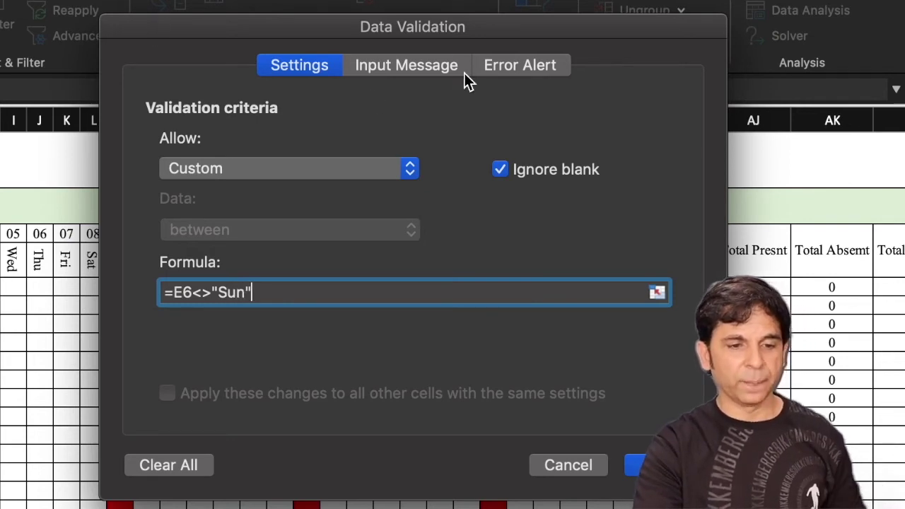
# Set the Stop error alert title to Sun with message It's Off Day, and apply.
pyautogui.click(508, 65)
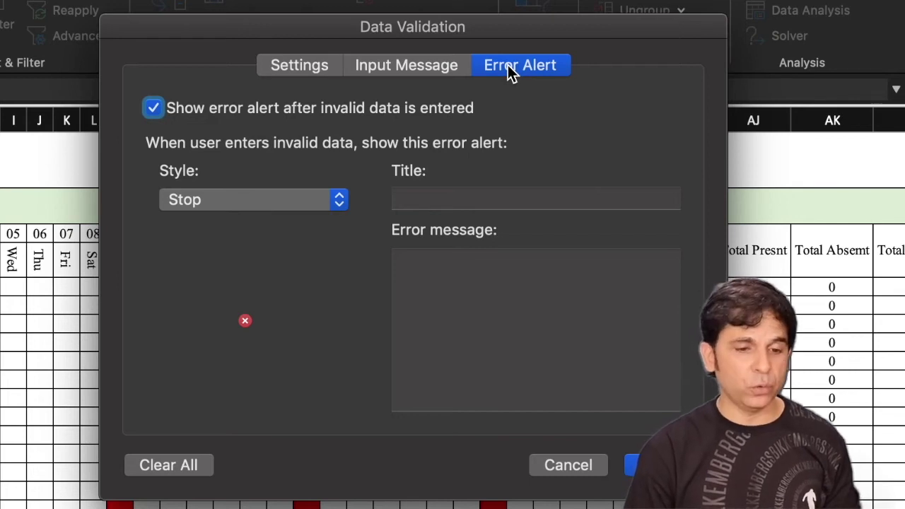
pyautogui.click(482, 199)
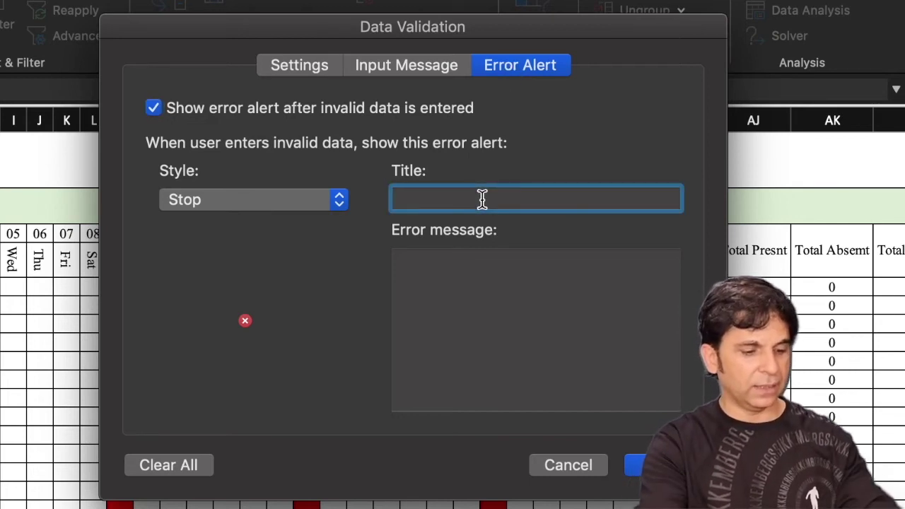
pyautogui.write('Sun')
pyautogui.click(471, 282)
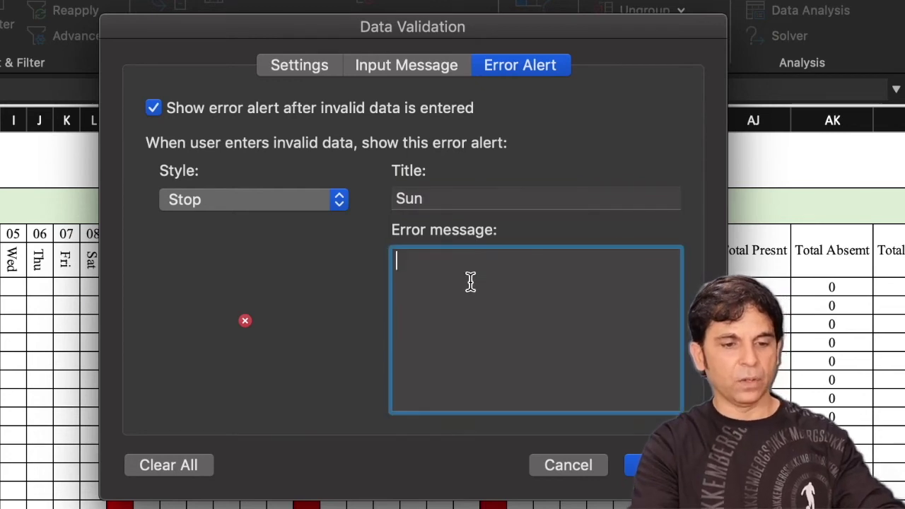
pyautogui.write("It's Off Day")
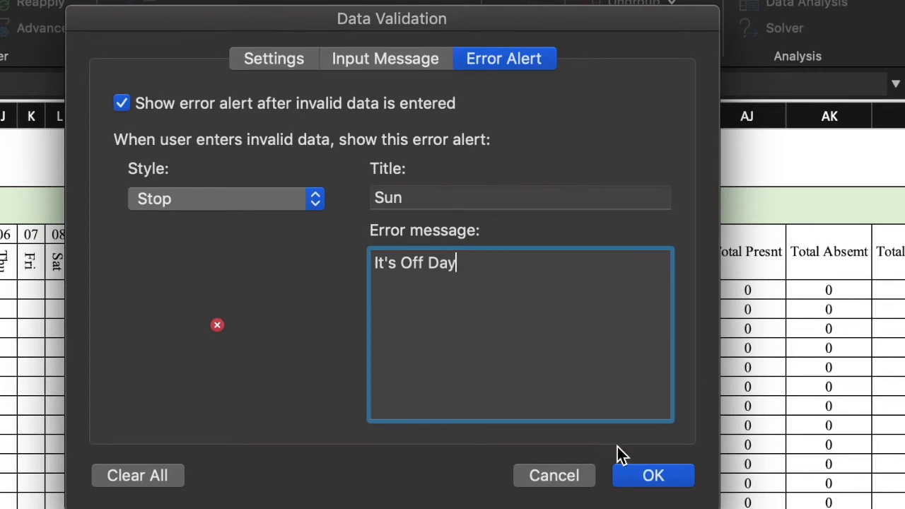
pyautogui.click(654, 476)
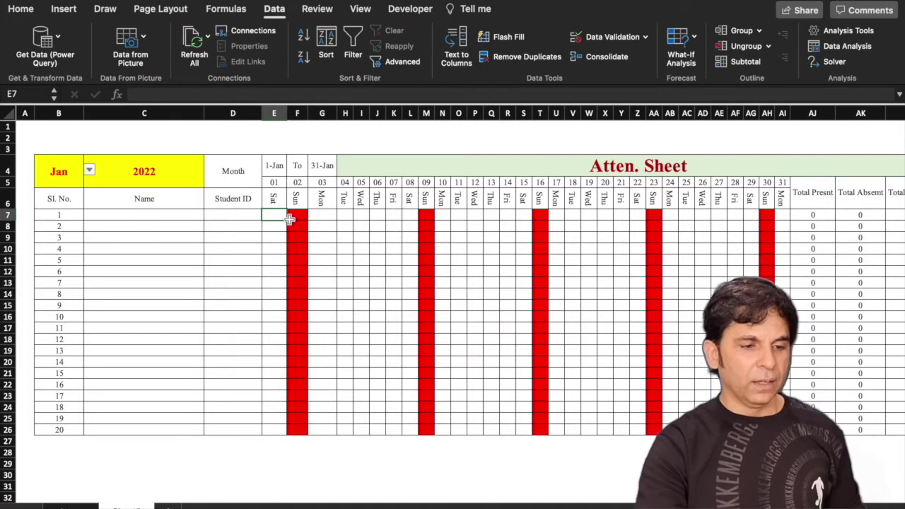
# Copy E7's validation across the attendance grid and mark E7 as P.
pyautogui.moveTo(286, 219)
pyautogui.mouseDown()
pyautogui.moveTo(788, 236)
pyautogui.moveTo(789, 226)
pyautogui.moveTo(786, 433)
pyautogui.mouseUp()
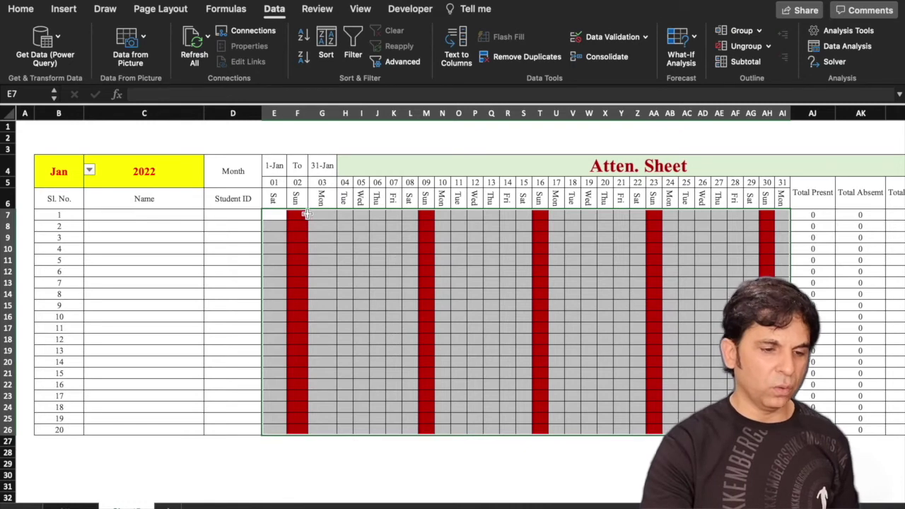
pyautogui.click(282, 215)
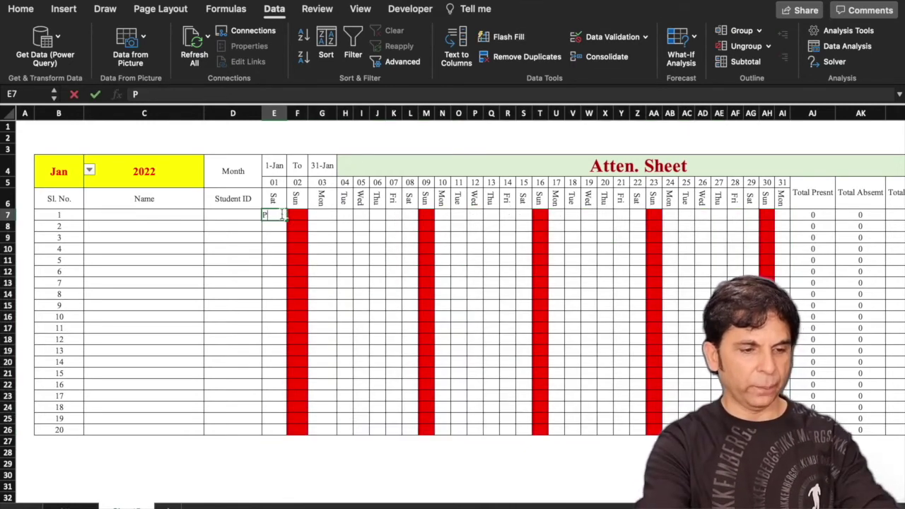
pyautogui.write('P')
pyautogui.press('Return')
# Test the block by entering P in Sunday cell F7 and dismissing the Sun alert.
pyautogui.click(299, 216)
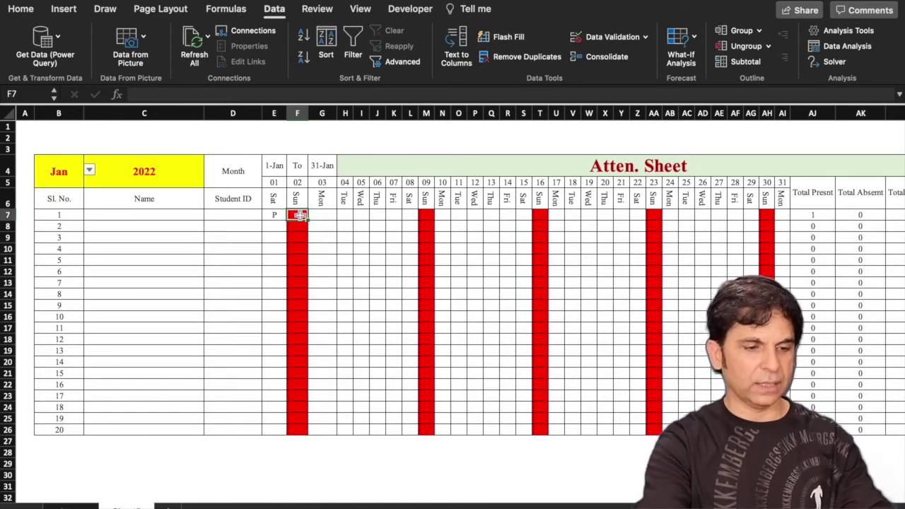
pyautogui.write('P')
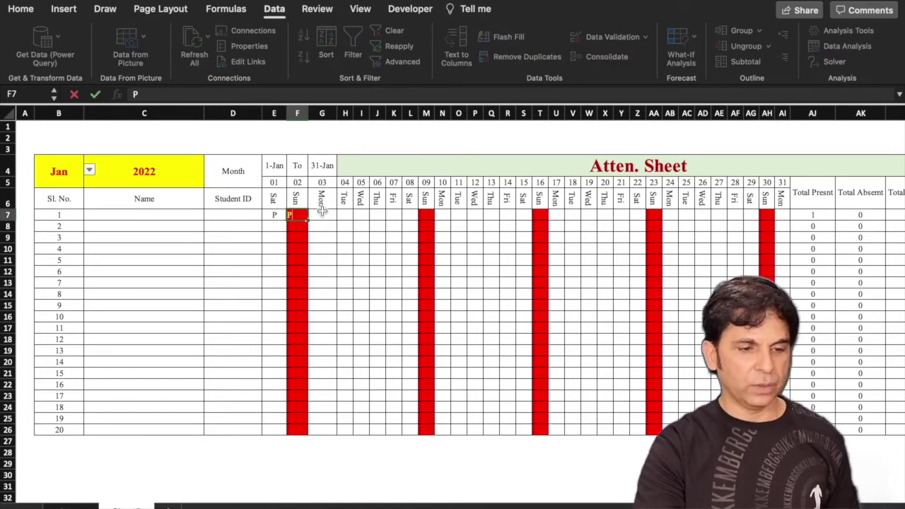
pyautogui.click(322, 214)
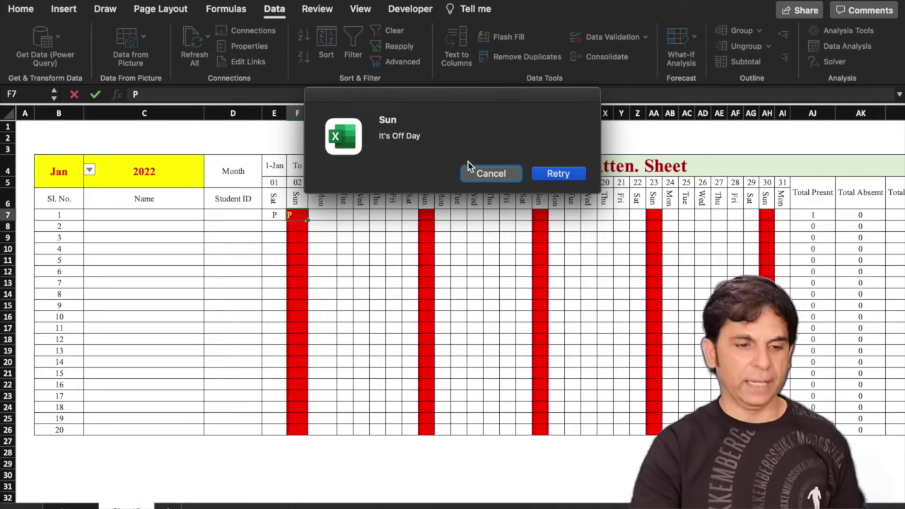
pyautogui.click(494, 173)
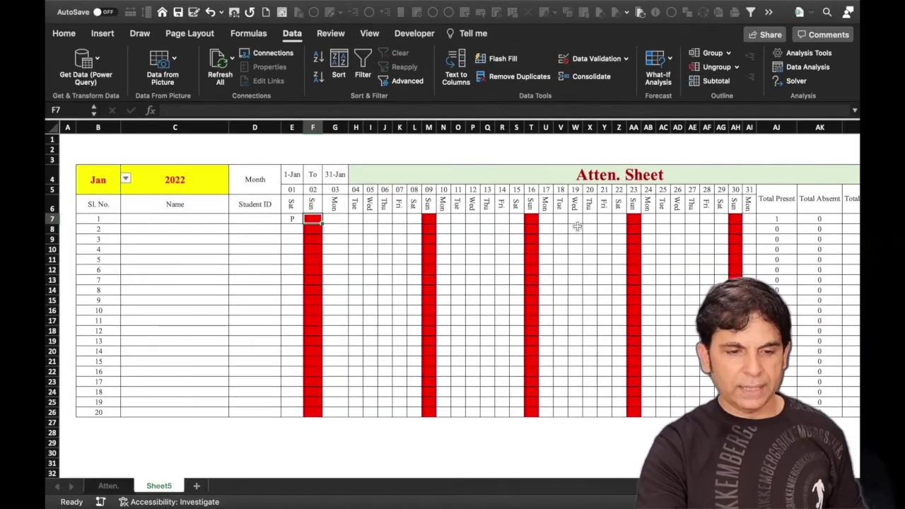
# Mark the 19th as P for student 1, H for student 7 and A for student 12.
pyautogui.click(576, 223)
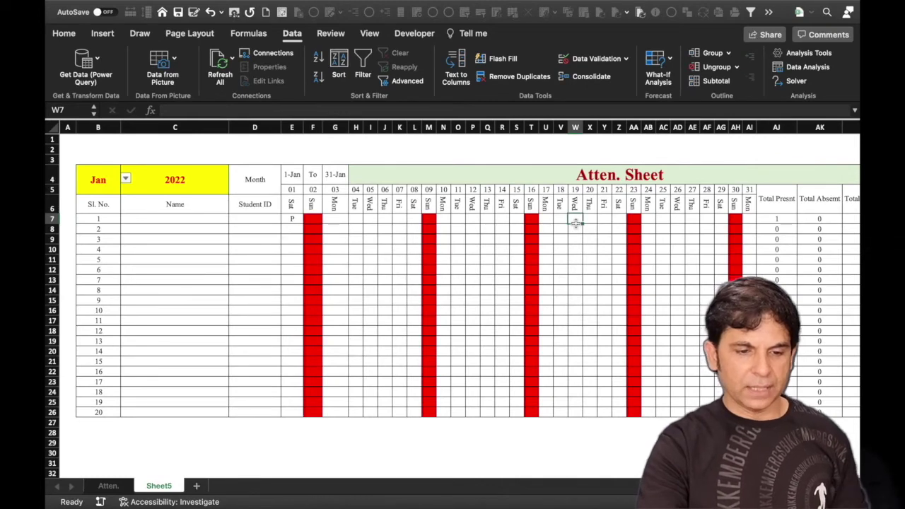
pyautogui.write('P')
pyautogui.press('Return')
pyautogui.click(576, 280)
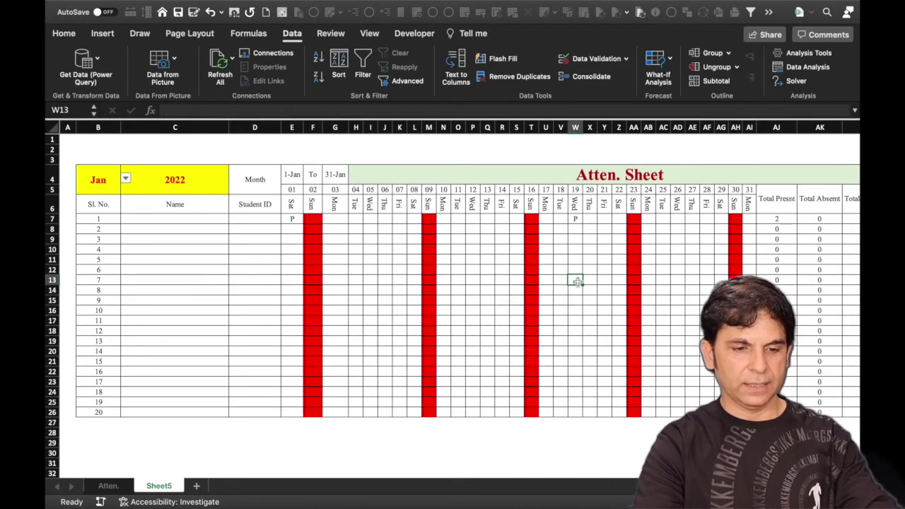
pyautogui.write('H')
pyautogui.click(575, 330)
pyautogui.write('A')
pyautogui.click(580, 360)
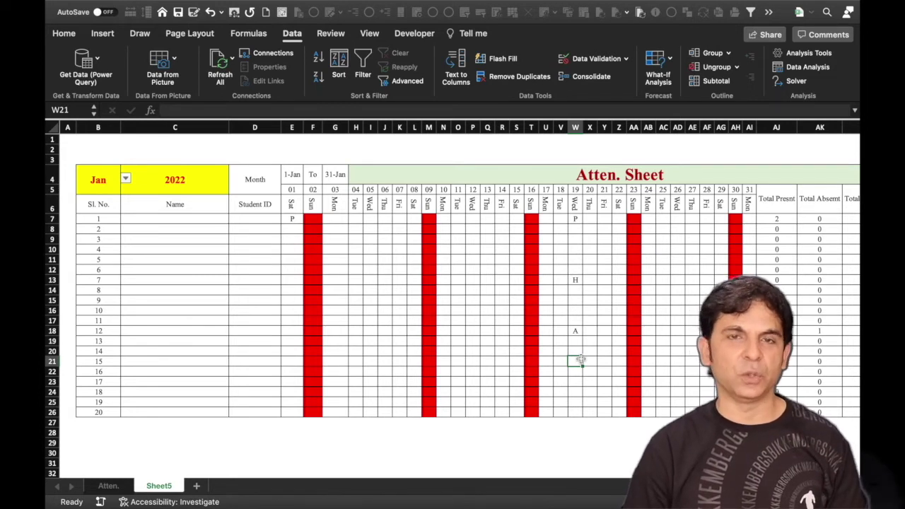
pyautogui.click(187, 221)
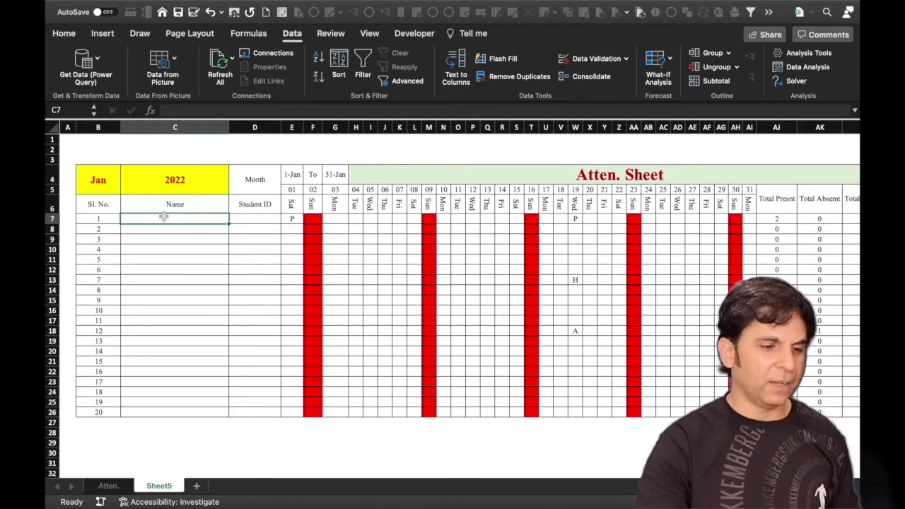
pyautogui.moveTo(166, 204); pyautogui.dragTo(253, 204)
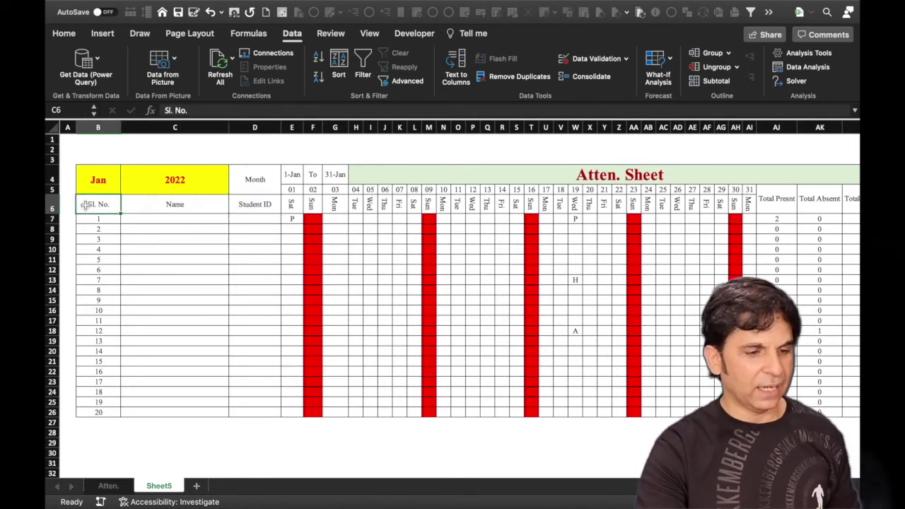
# Make header row 6 bold.
pyautogui.click(52, 207)
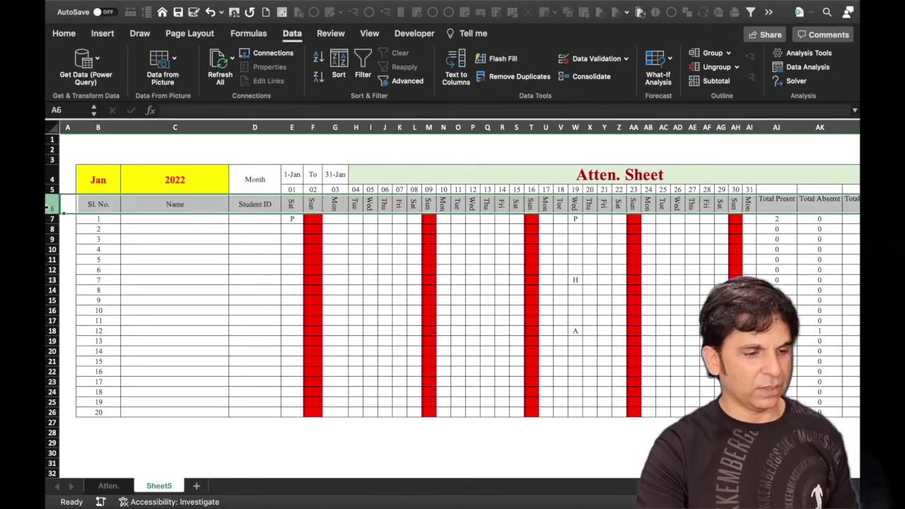
pyautogui.click(64, 33)
pyautogui.click(127, 77)
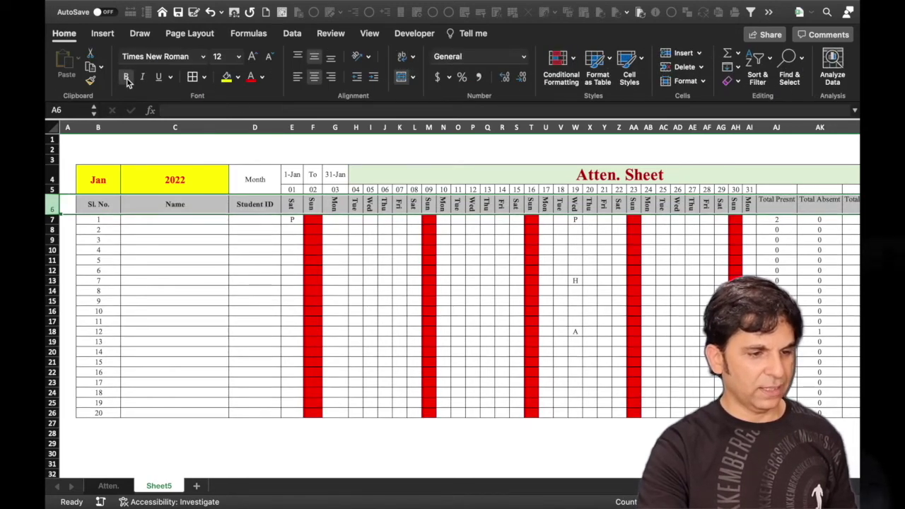
pyautogui.click(243, 242)
# Bold the 1-Jan To 31-Jan date range in E4:G4.
pyautogui.click(254, 179)
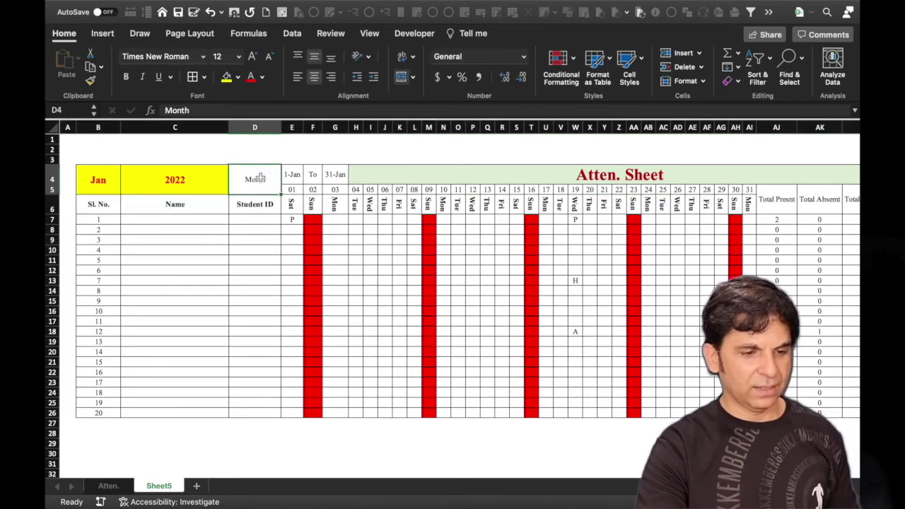
pyautogui.click(286, 174)
pyautogui.moveTo(286, 174); pyautogui.dragTo(335, 174)
pyautogui.click(127, 78)
pyautogui.click(303, 289)
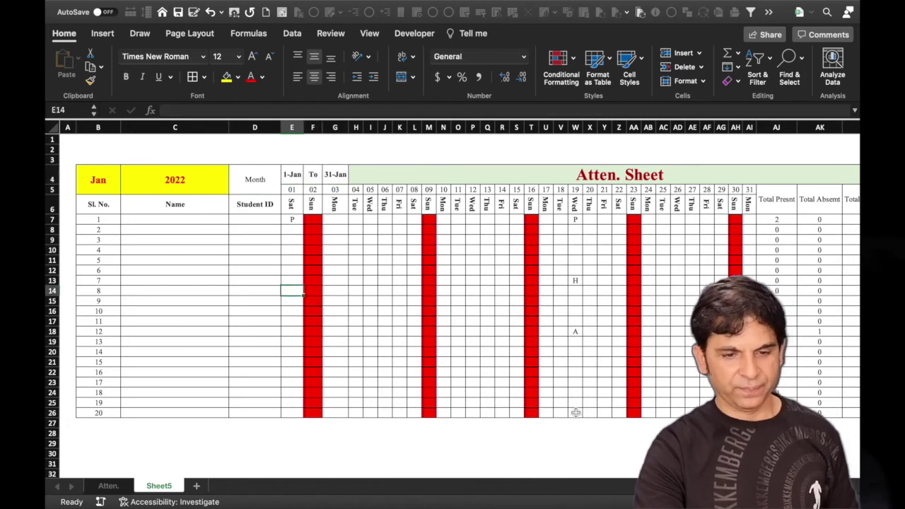
# Fill the Total Presnt, Total Absent and Total Holidays headers green.
pyautogui.hscroll(1, 200, 474)
pyautogui.hscroll(1, 200, 473)
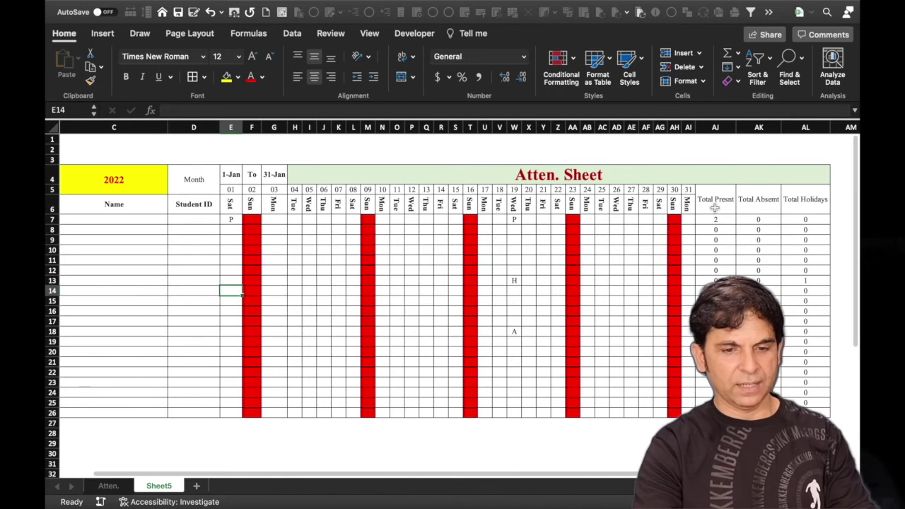
pyautogui.moveTo(716, 199); pyautogui.dragTo(794, 205)
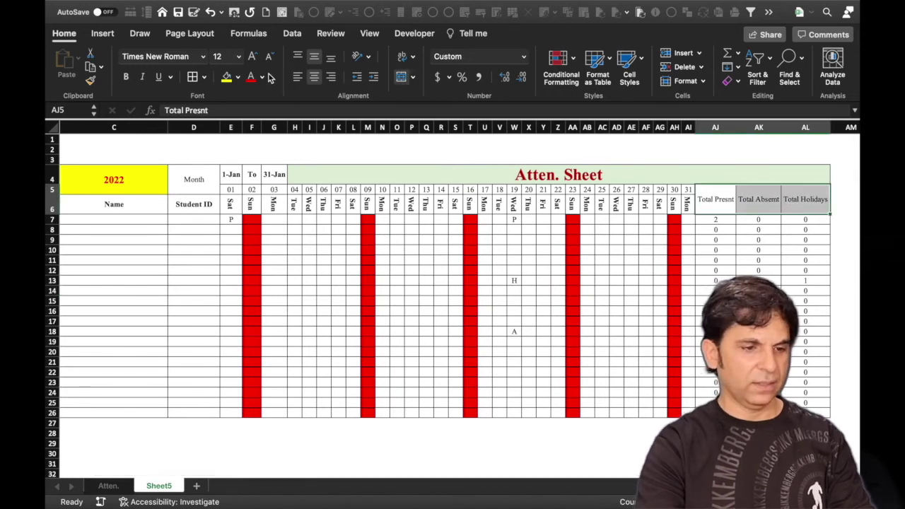
pyautogui.click(239, 77)
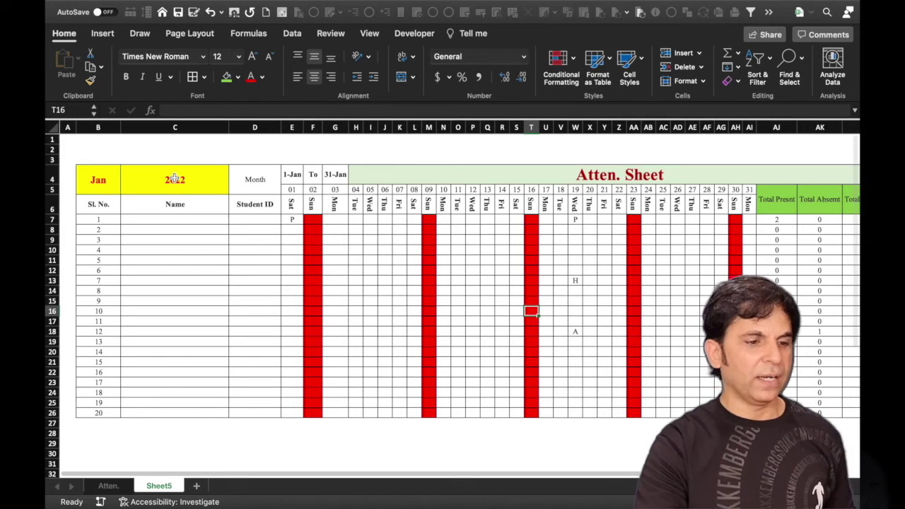
pyautogui.click(175, 179)
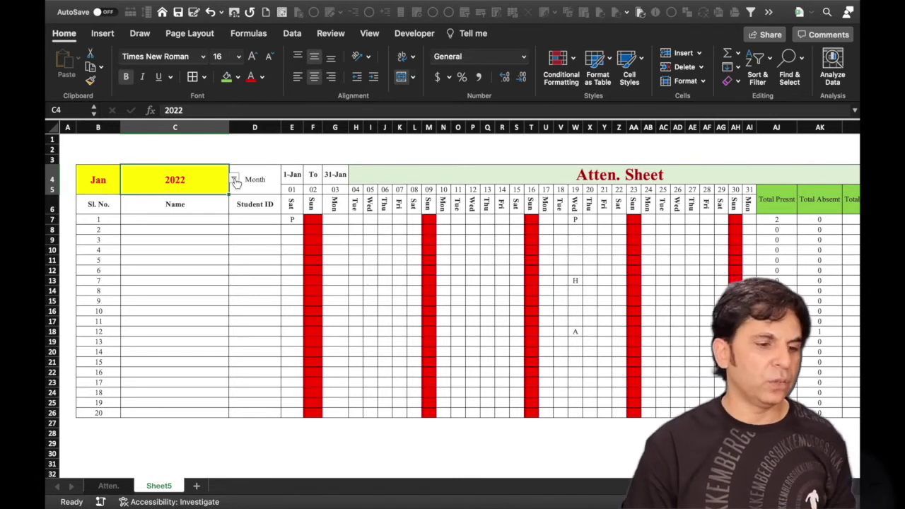
# Switch C4's year to 2024, then 2025, and open Data Validation for C4.
pyautogui.click(234, 179)
pyautogui.click(132, 221)
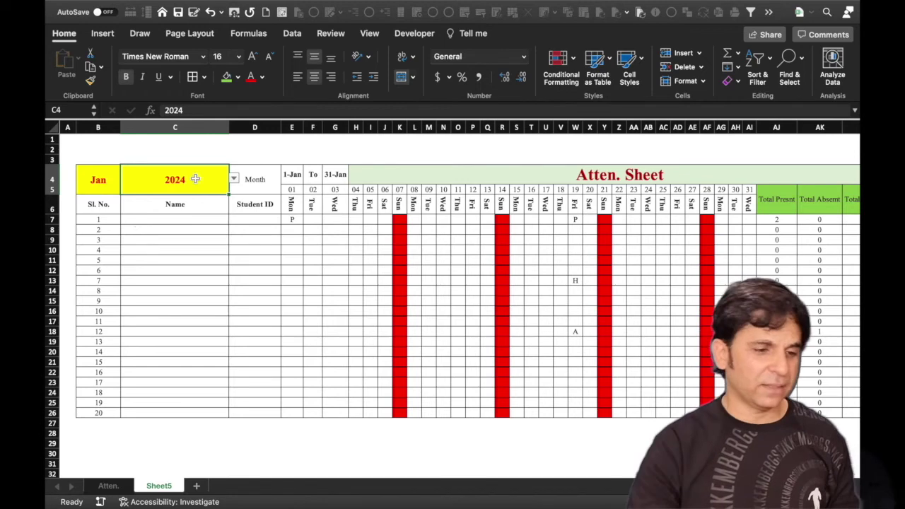
pyautogui.click(234, 179)
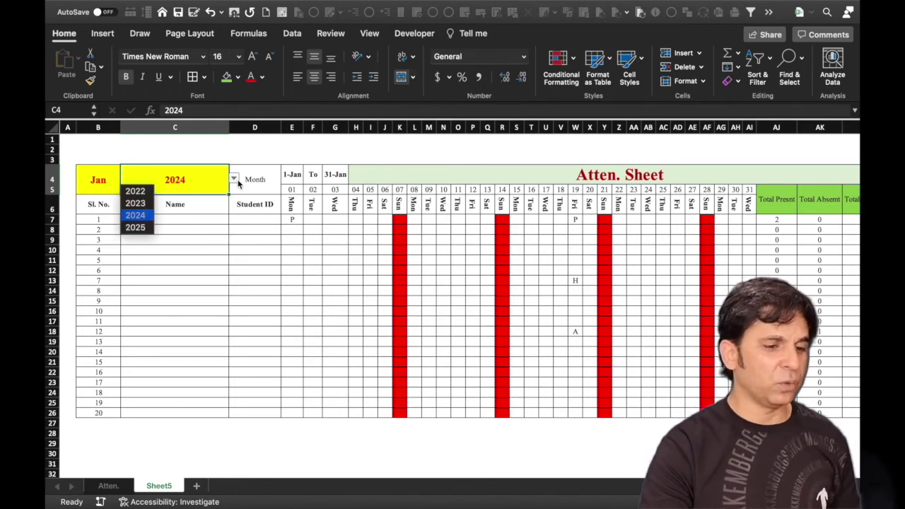
pyautogui.click(134, 226)
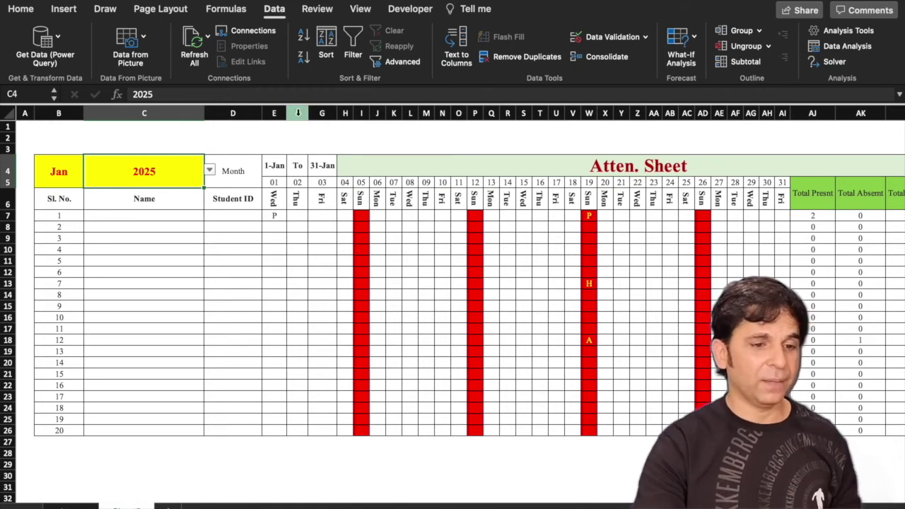
pyautogui.click(616, 40)
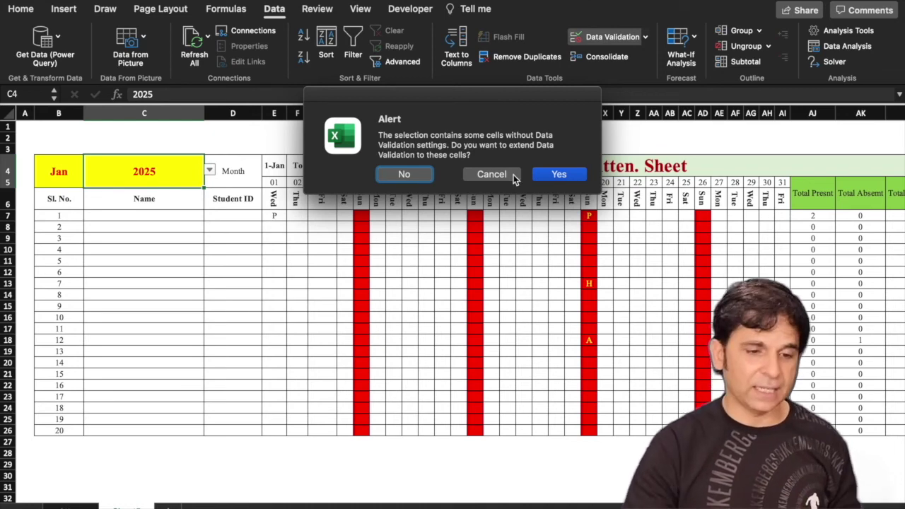
# Append 2026,2027,2028,2029,2030 to the C4 year list's validation source.
pyautogui.click(566, 176)
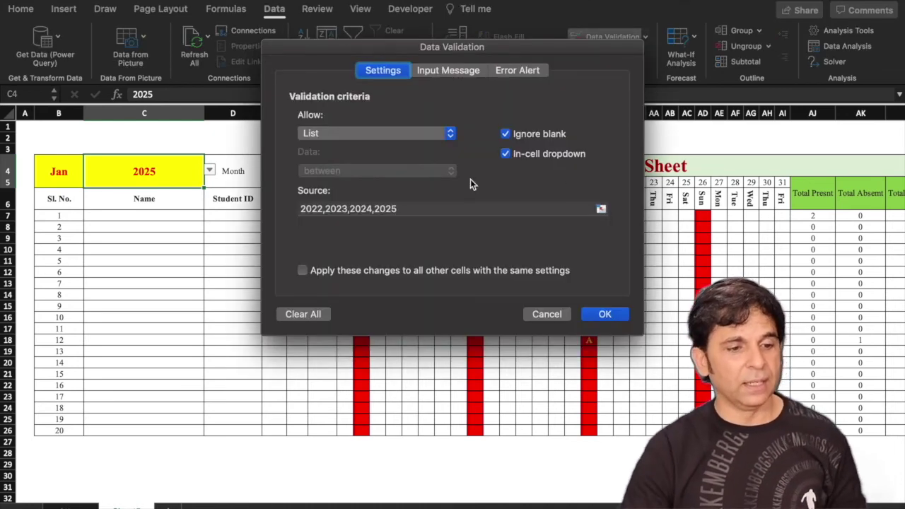
pyautogui.click(419, 209)
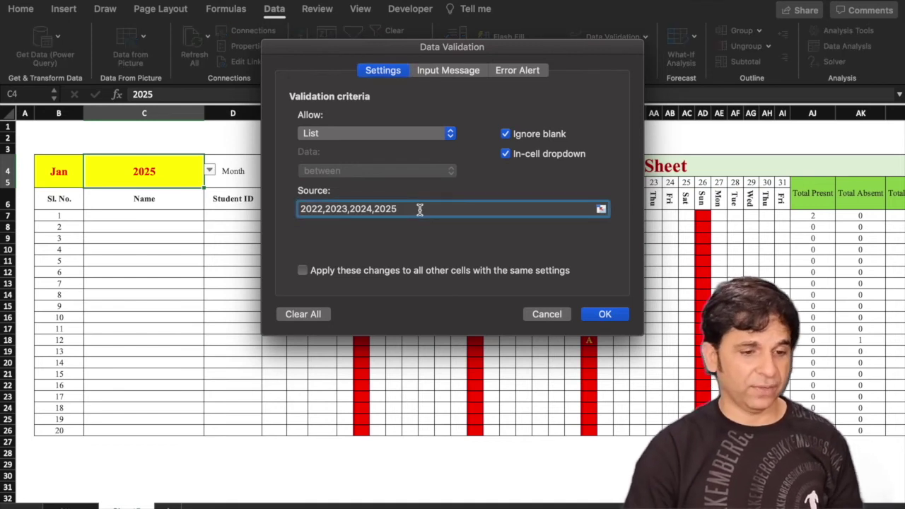
pyautogui.write(',2026,2027,202')
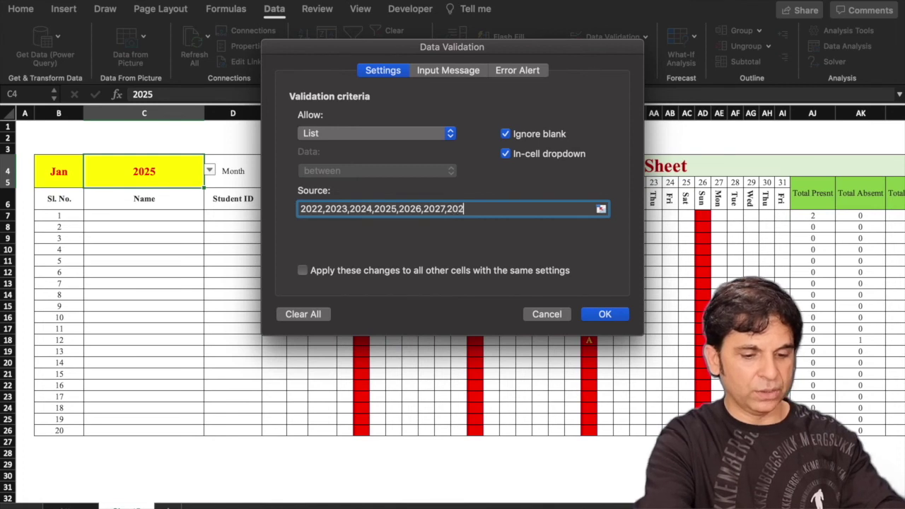
pyautogui.write('8,2029,20')
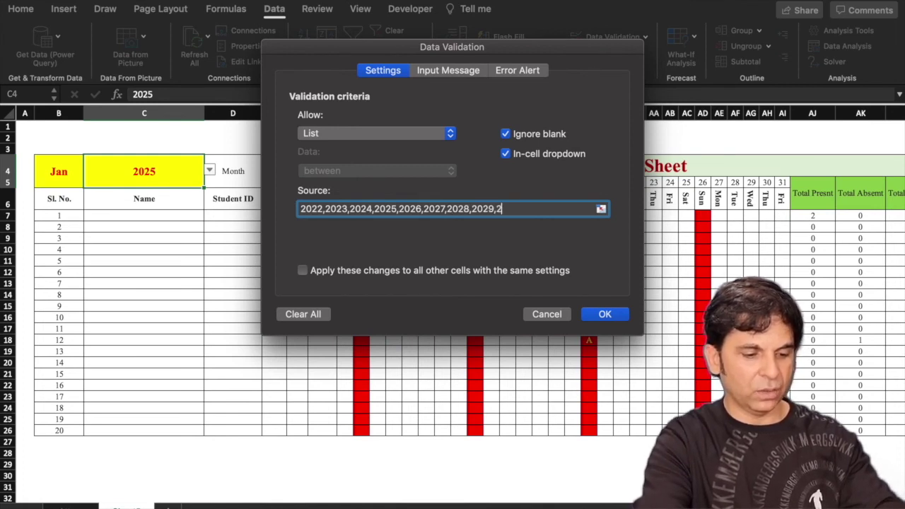
pyautogui.write('30')
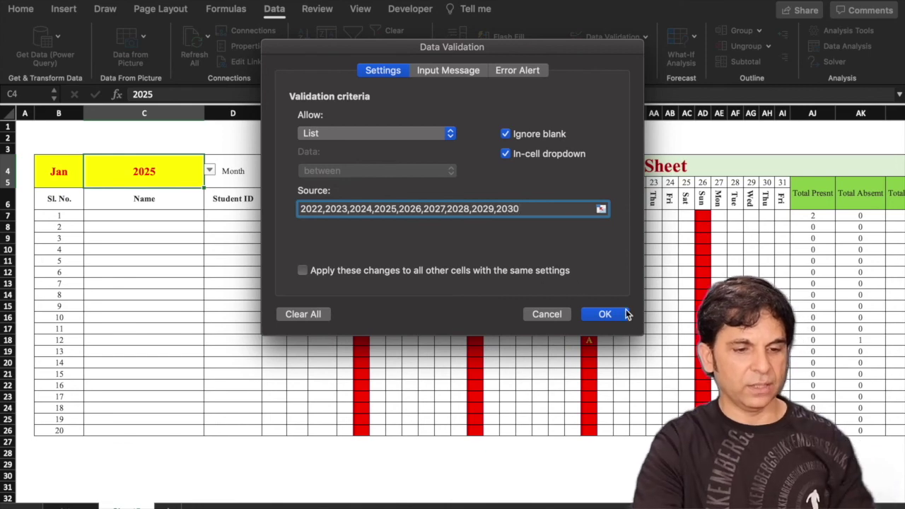
pyautogui.click(605, 314)
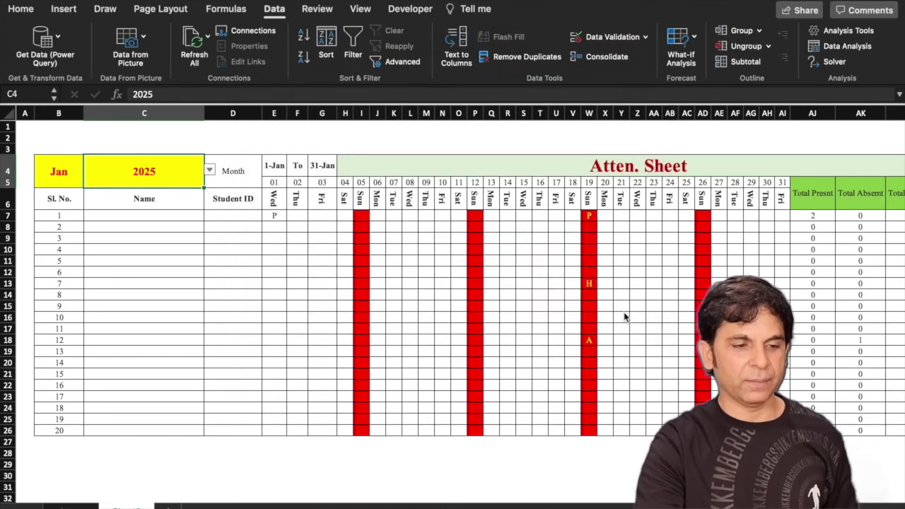
# Try years 2030 and 2029 in C4, then reset it to 2022.
pyautogui.click(211, 172)
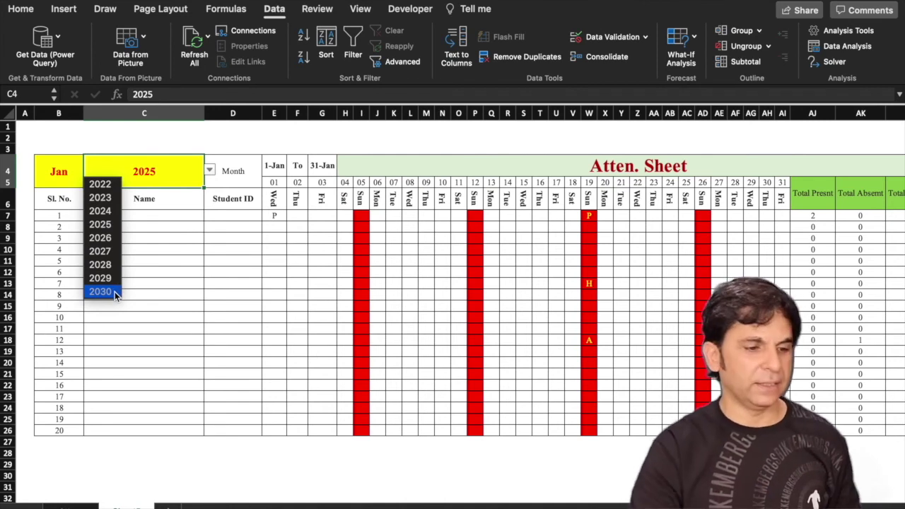
pyautogui.click(106, 292)
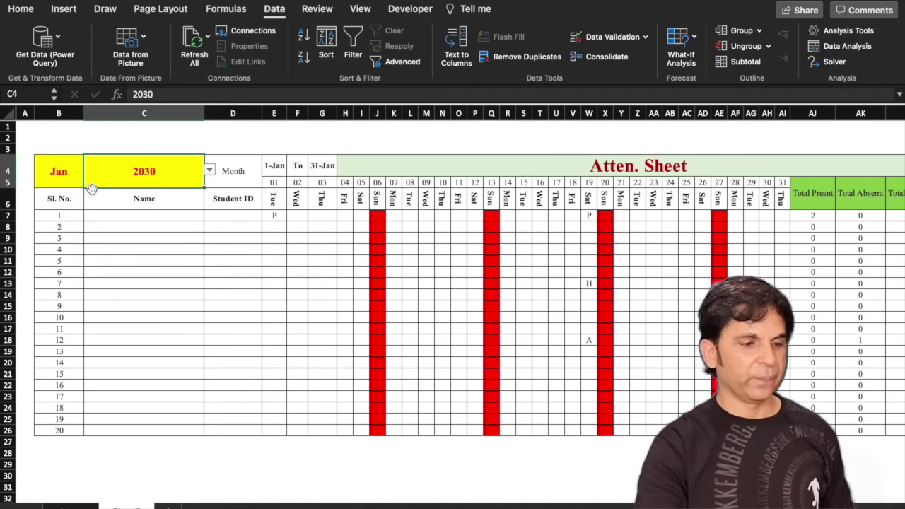
pyautogui.click(209, 170)
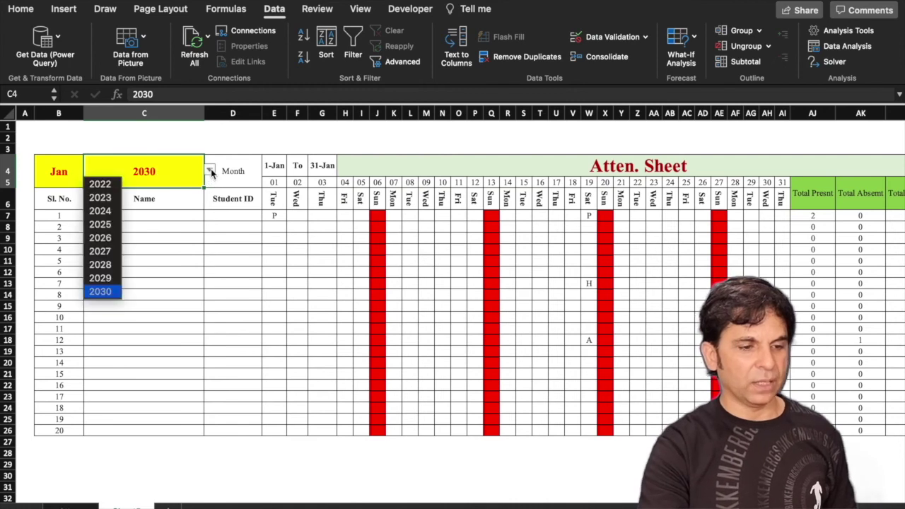
pyautogui.click(111, 280)
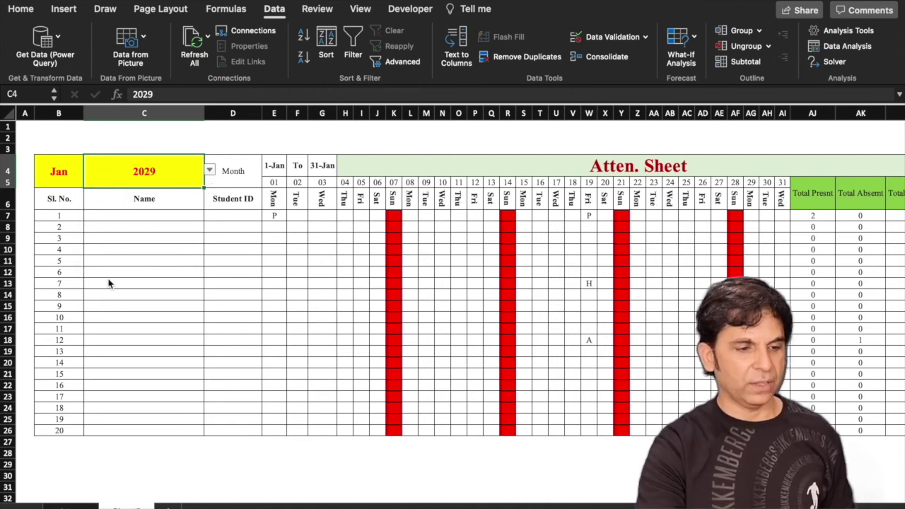
pyautogui.click(209, 170)
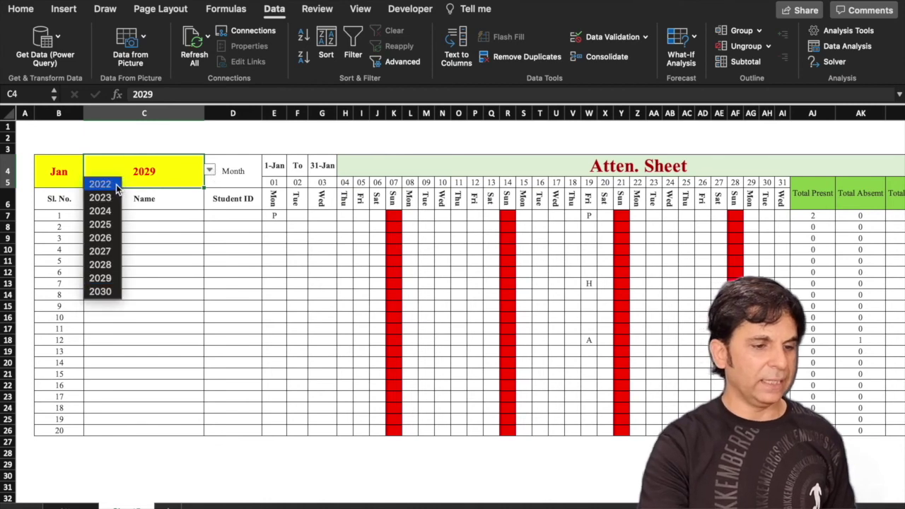
pyautogui.click(117, 184)
pyautogui.click(162, 279)
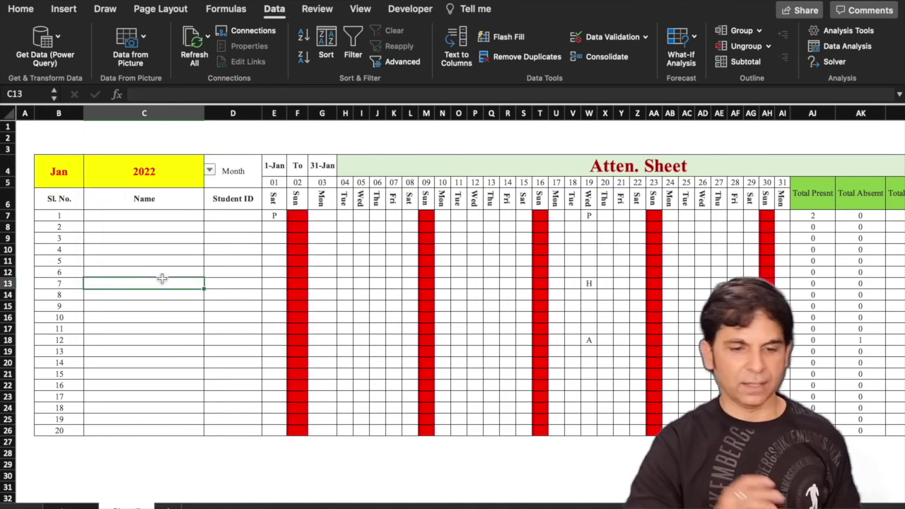